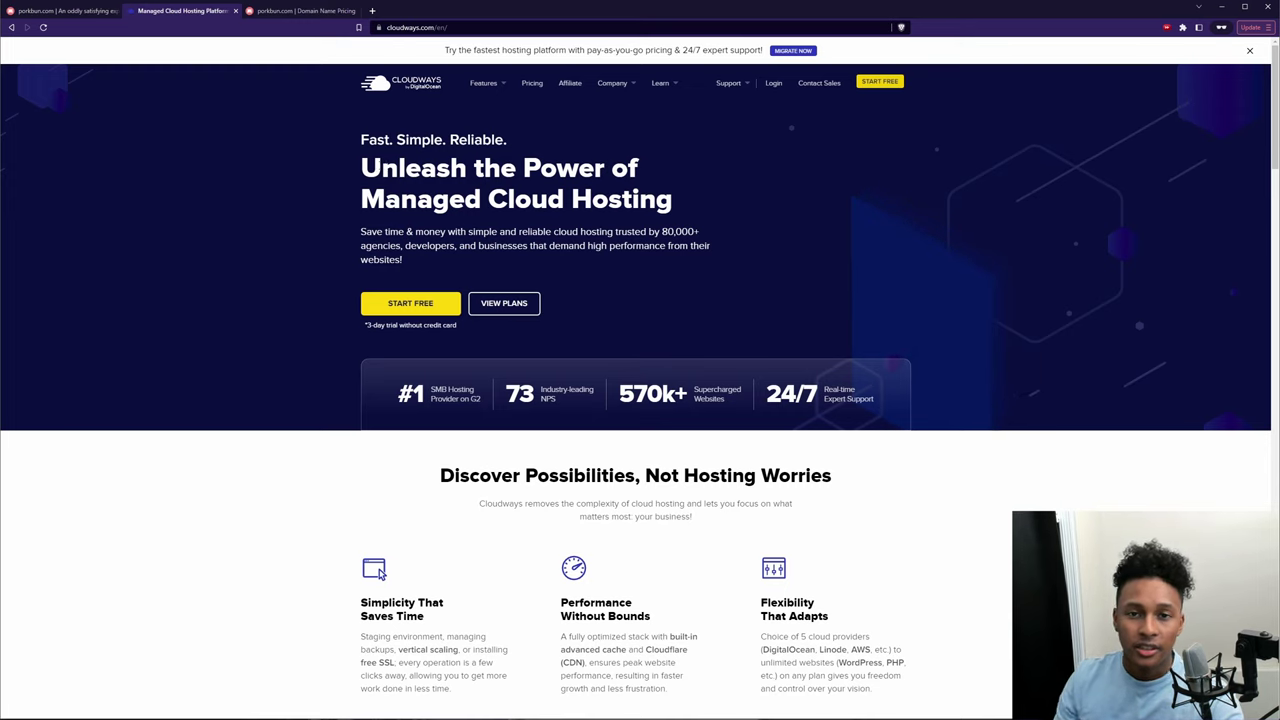
Step: Show the Porkbun homepage, then bring up the Domain Renewal Rates spreadsheet
{"action": "key", "text": "ctrl+shift+Tab"}
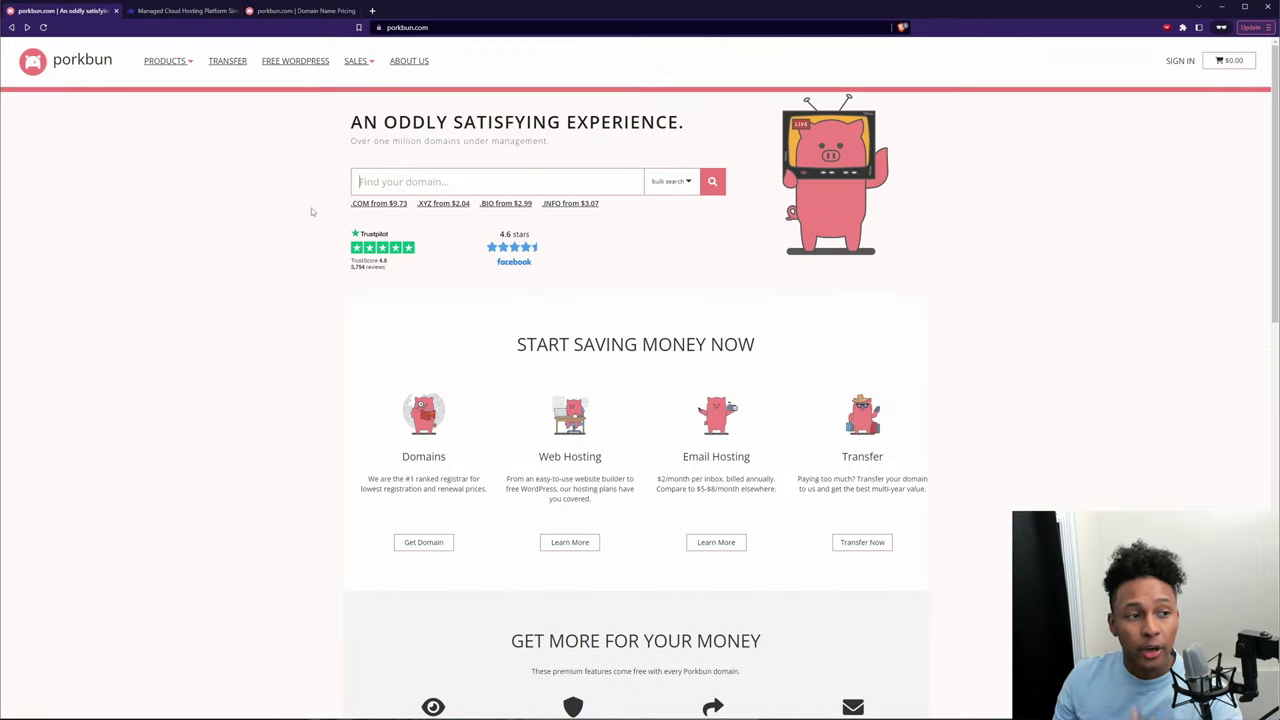
{"action": "key", "text": "alt+Tab"}
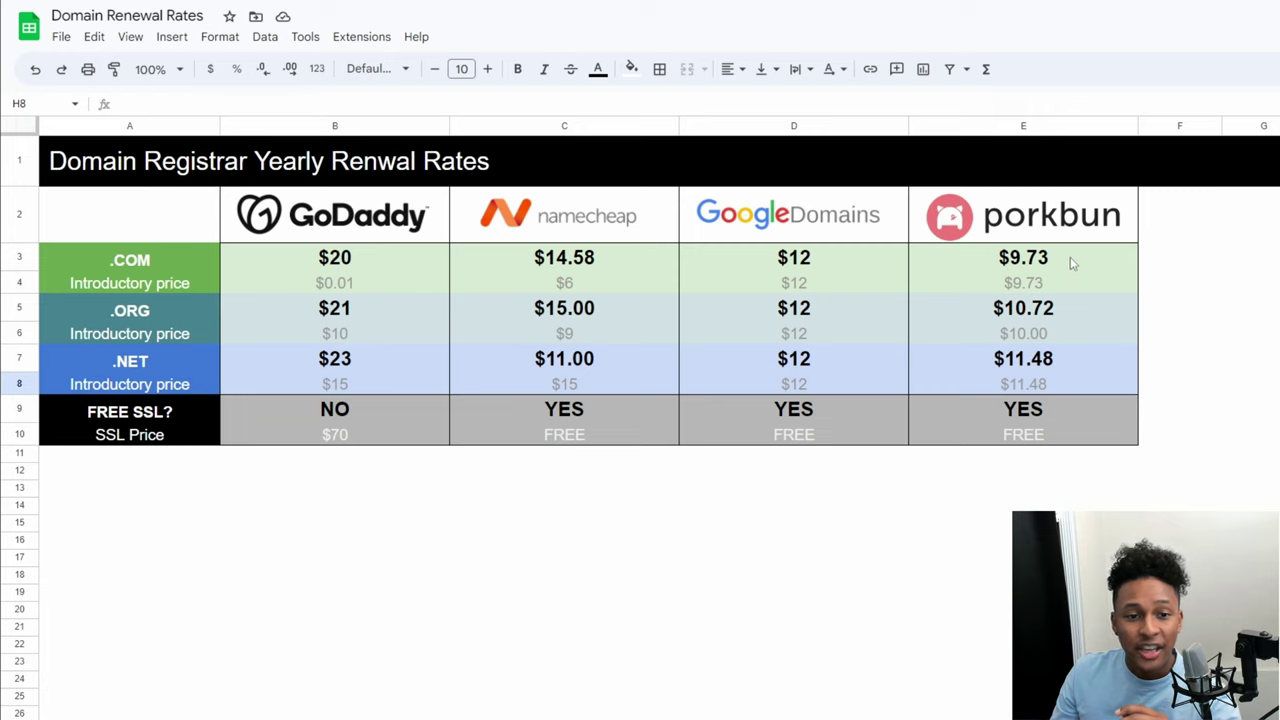
Step: Highlight Porkbun's prices, the .COM, .ORG and .NET rows, and GoDaddy's prices lacking free SSL
{"action": "left_click_drag", "start_coordinate": [1070, 262], "coordinate": [1076, 388]}
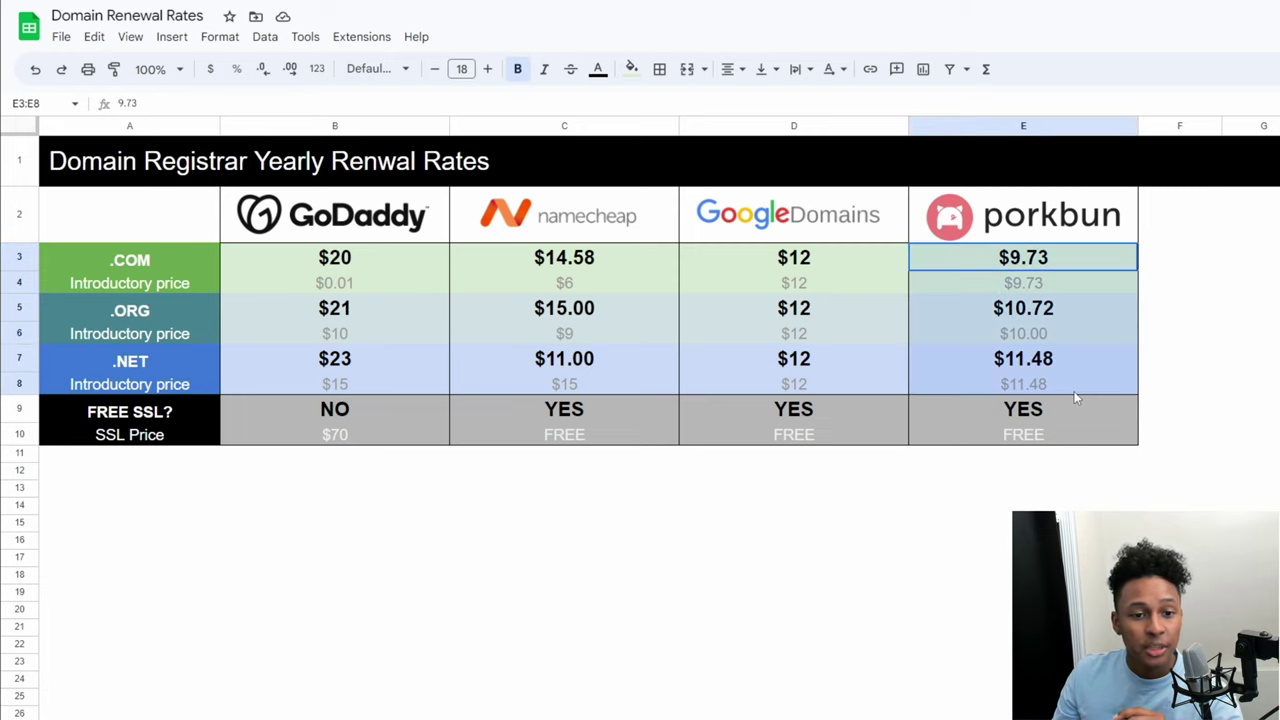
{"action": "left_click", "coordinate": [1250, 357]}
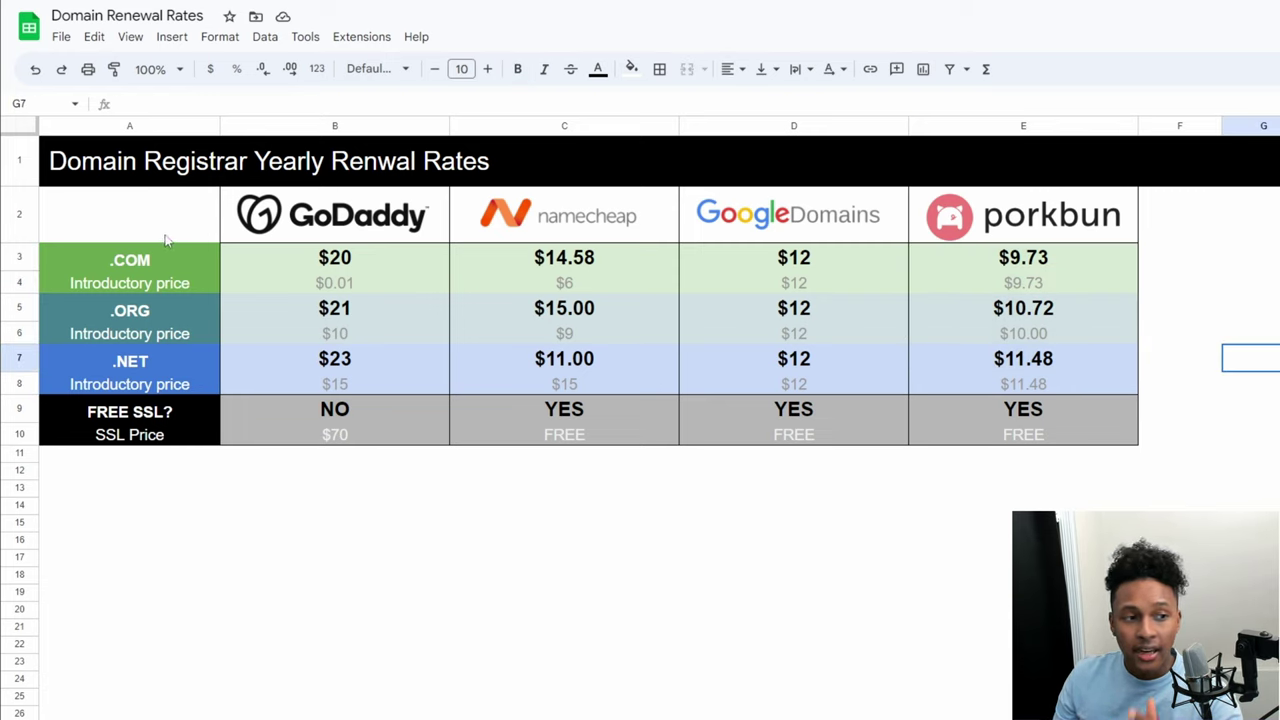
{"action": "left_click", "coordinate": [152, 266]}
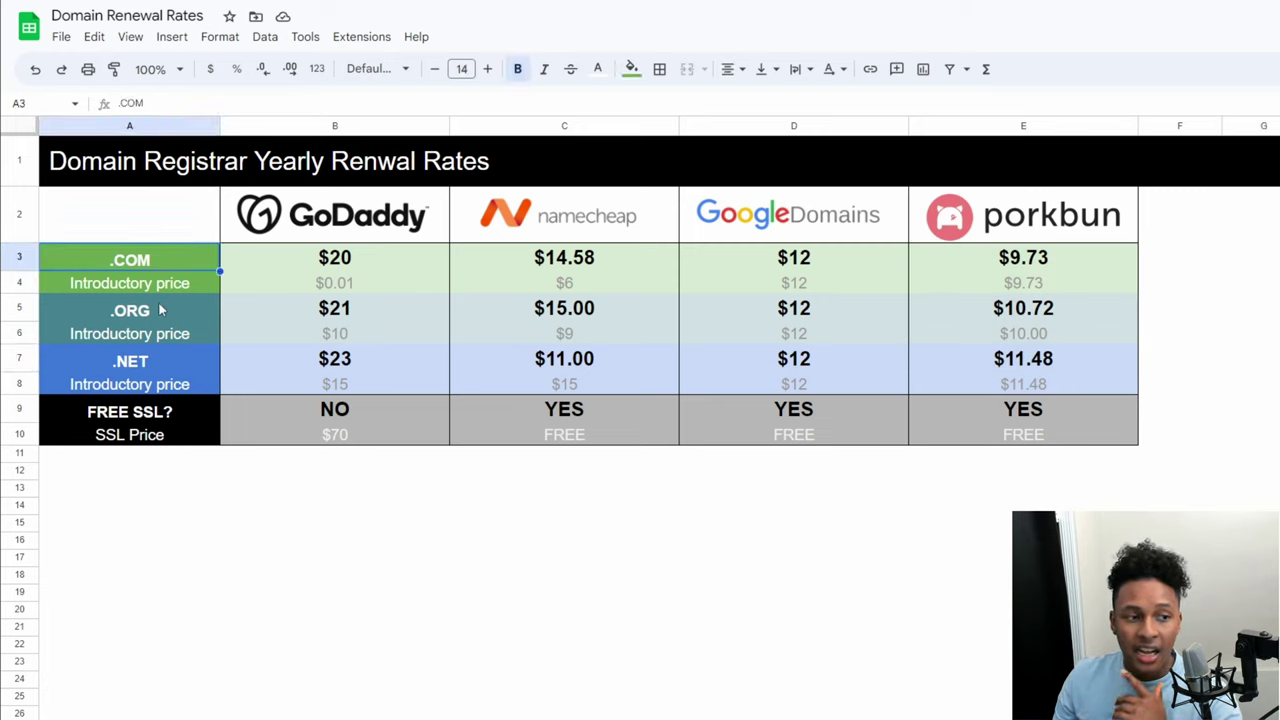
{"action": "left_click", "coordinate": [160, 312]}
{"action": "left_click", "coordinate": [169, 365]}
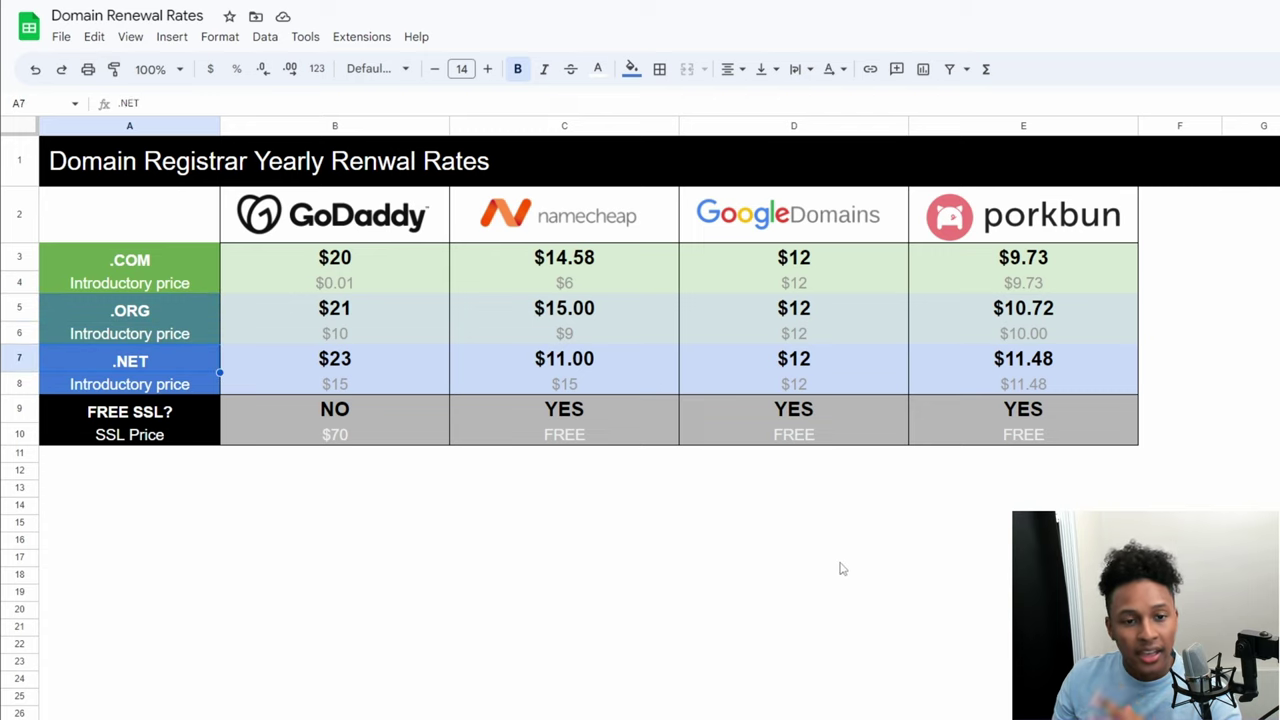
{"action": "left_click_drag", "start_coordinate": [380, 256], "coordinate": [381, 385]}
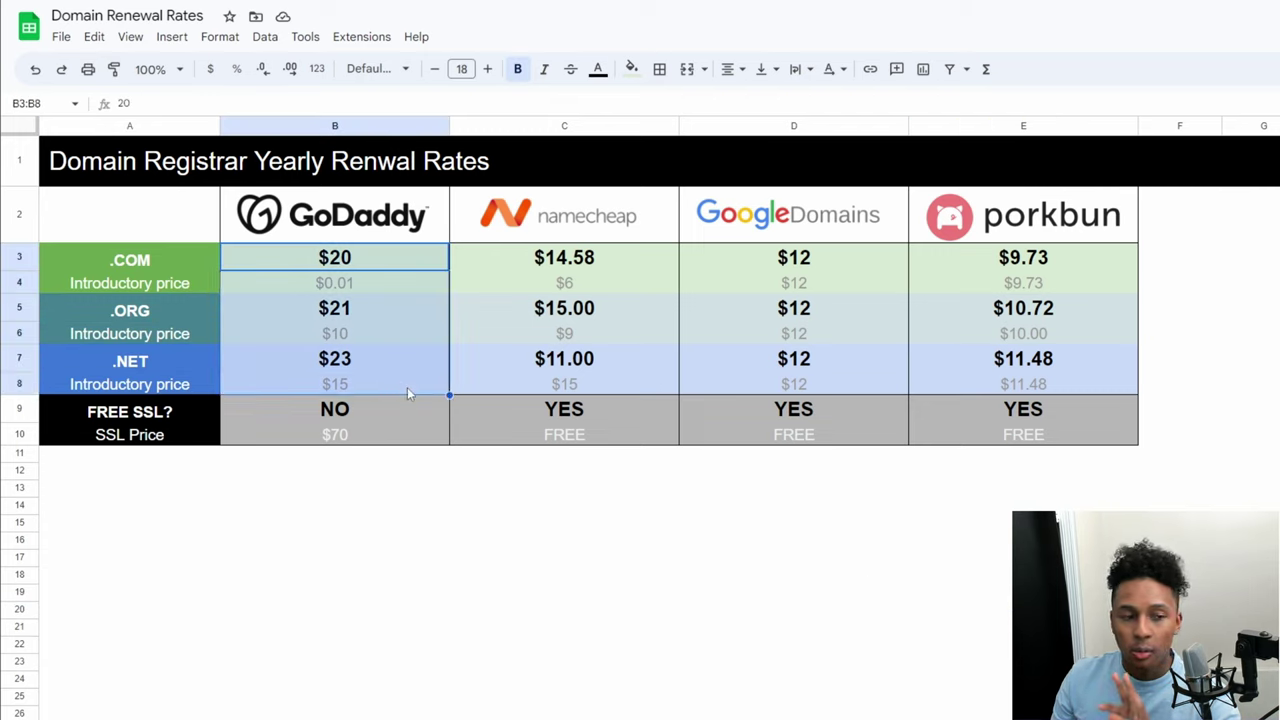
{"action": "left_click", "coordinate": [379, 428]}
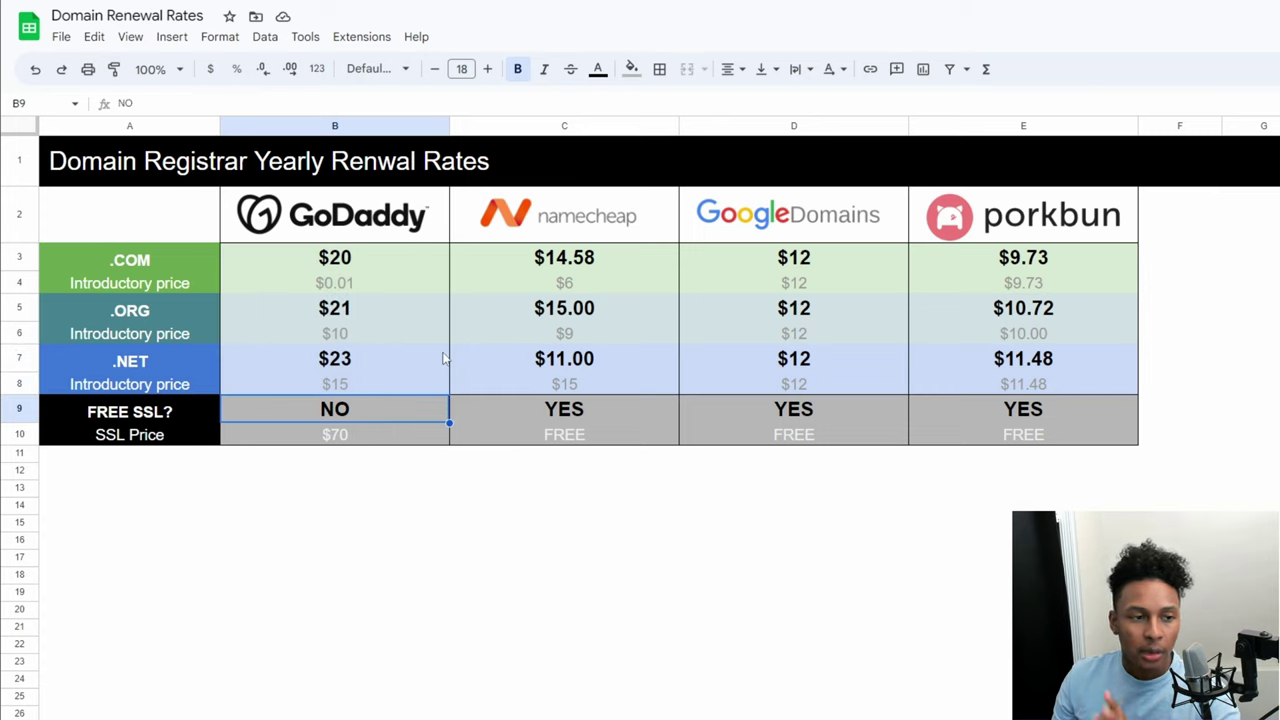
Step: Compare Namecheap and Google Domains renewal prices with Porkbun's $9.73 .COM rate, then return to Porkbun
{"action": "left_click_drag", "start_coordinate": [645, 265], "coordinate": [640, 382]}
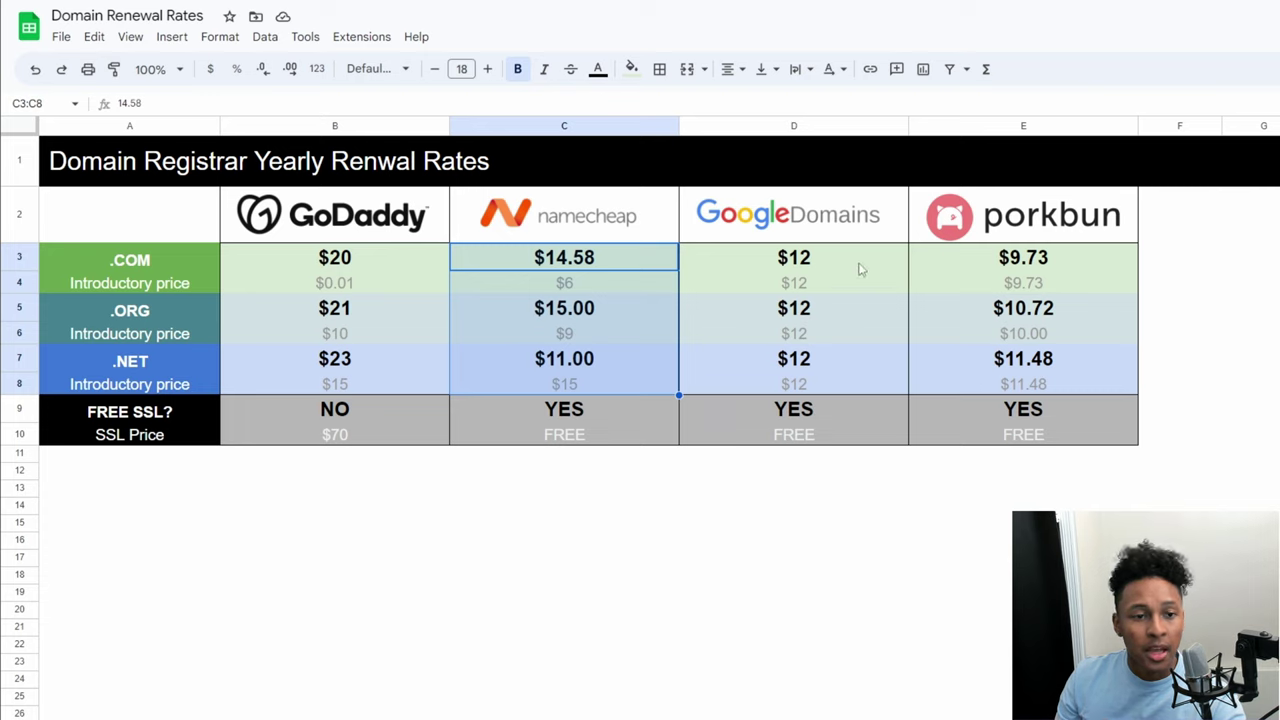
{"action": "left_click_drag", "start_coordinate": [860, 268], "coordinate": [857, 388]}
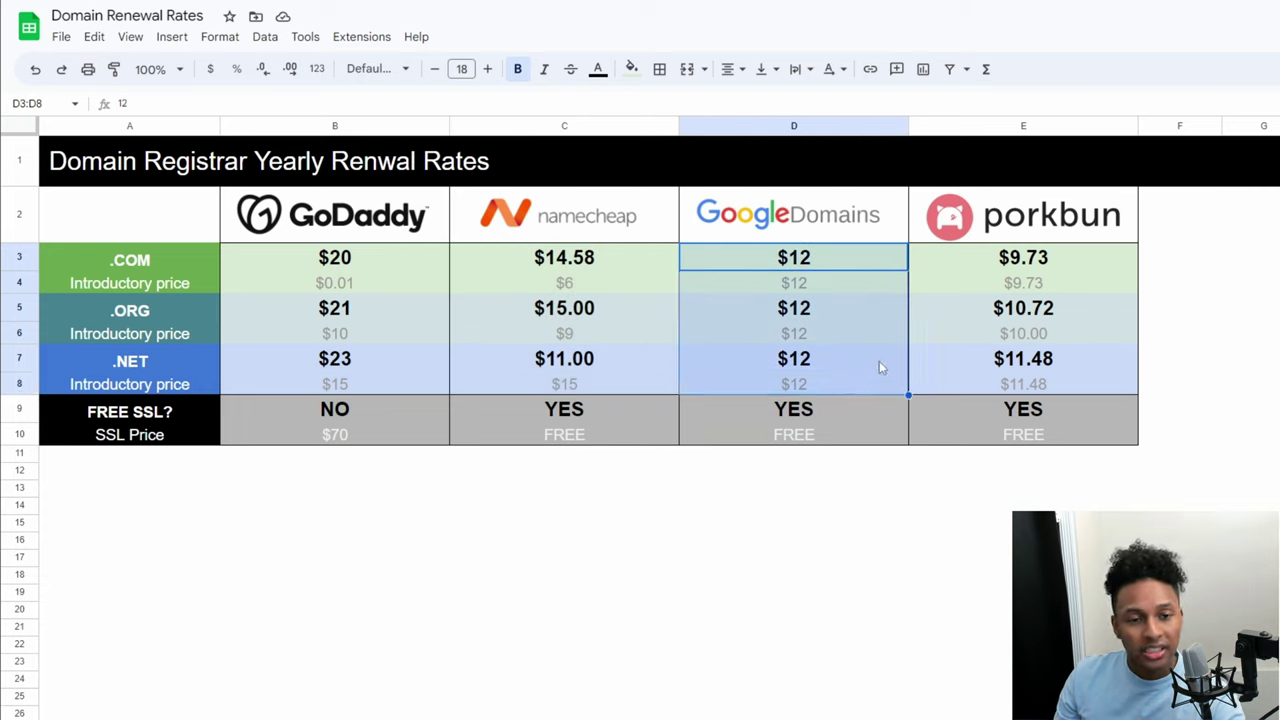
{"action": "left_click_drag", "start_coordinate": [1088, 258], "coordinate": [1090, 386]}
{"action": "left_click", "coordinate": [864, 220]}
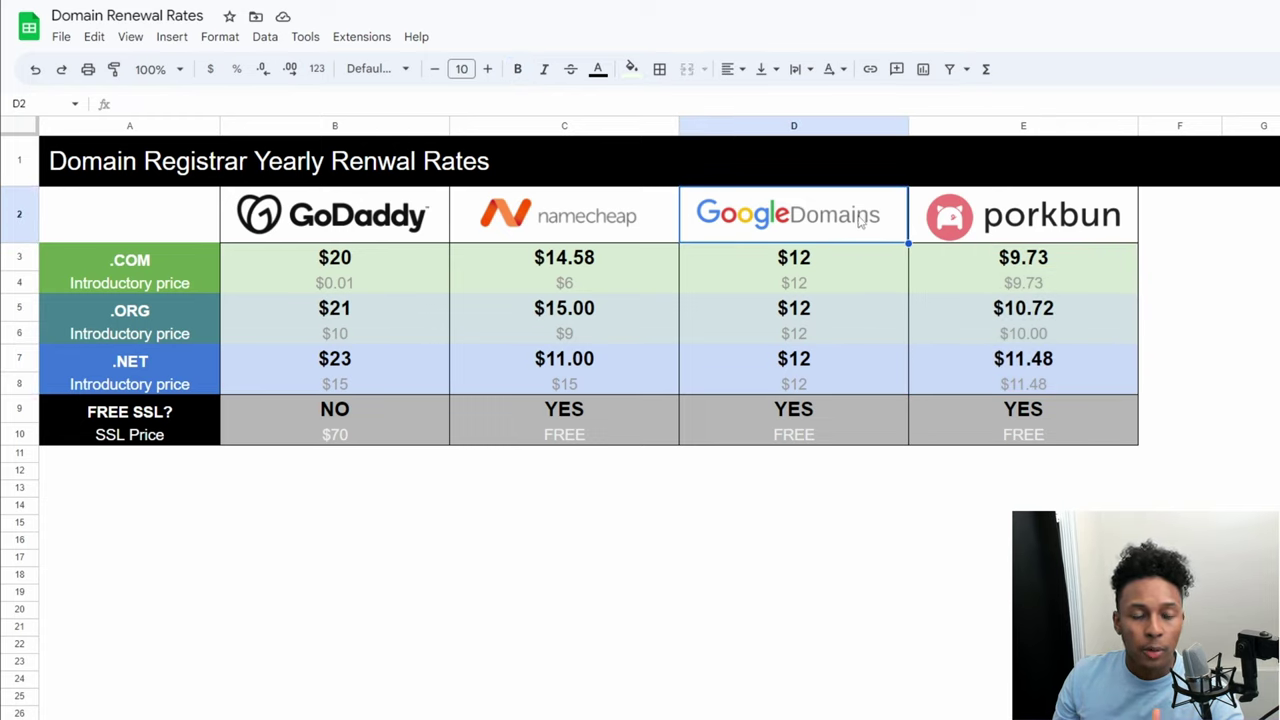
{"action": "left_click", "coordinate": [1175, 358]}
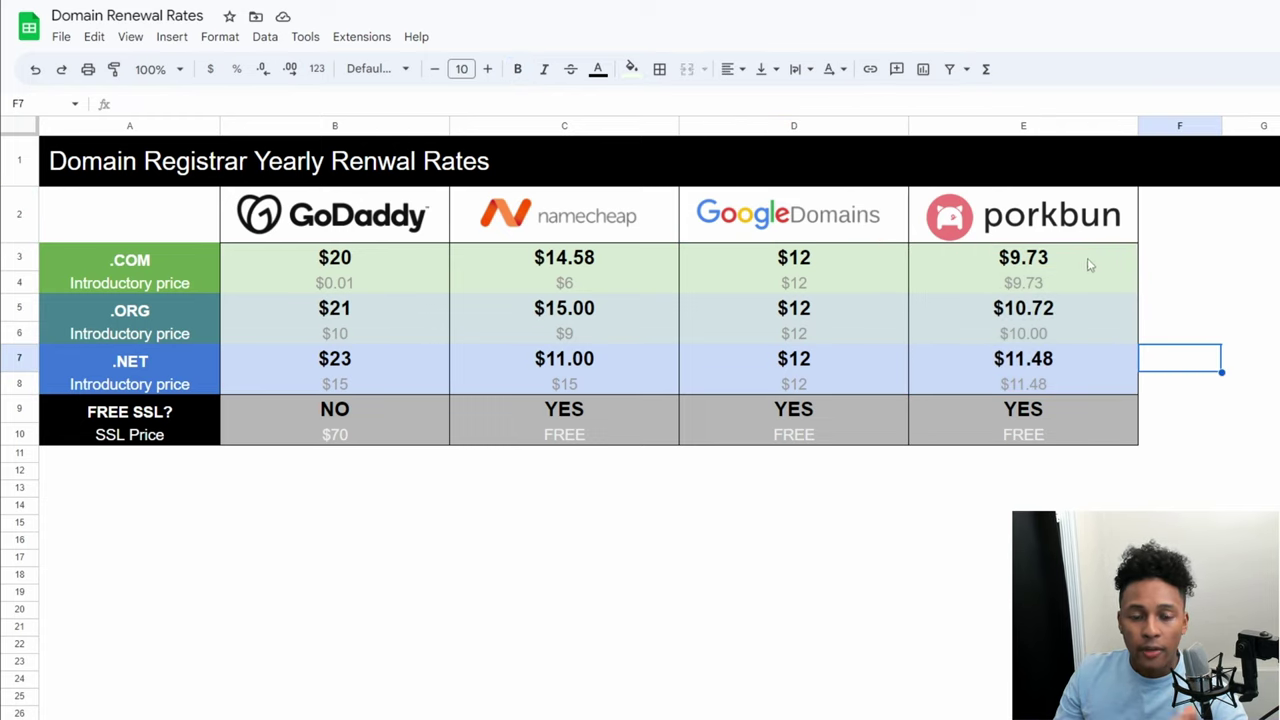
{"action": "left_click_drag", "start_coordinate": [1087, 258], "coordinate": [1088, 383]}
{"action": "left_click", "coordinate": [1245, 358]}
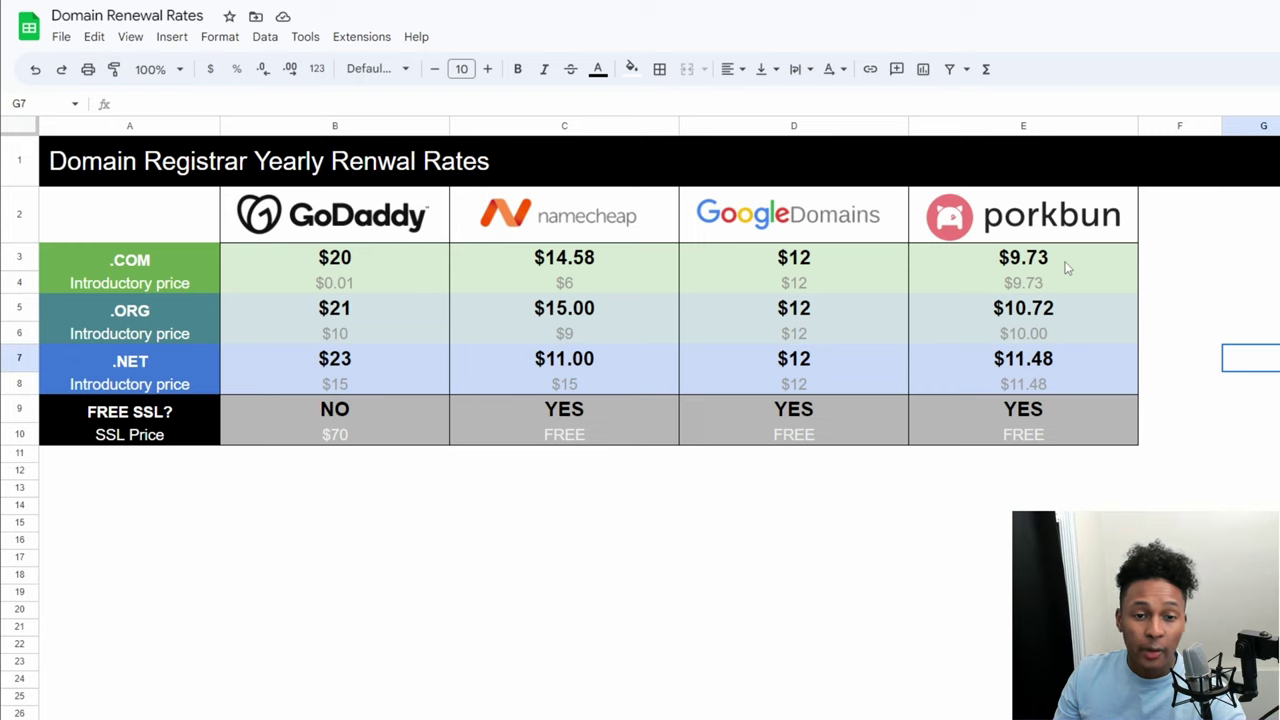
{"action": "left_click", "coordinate": [1068, 266]}
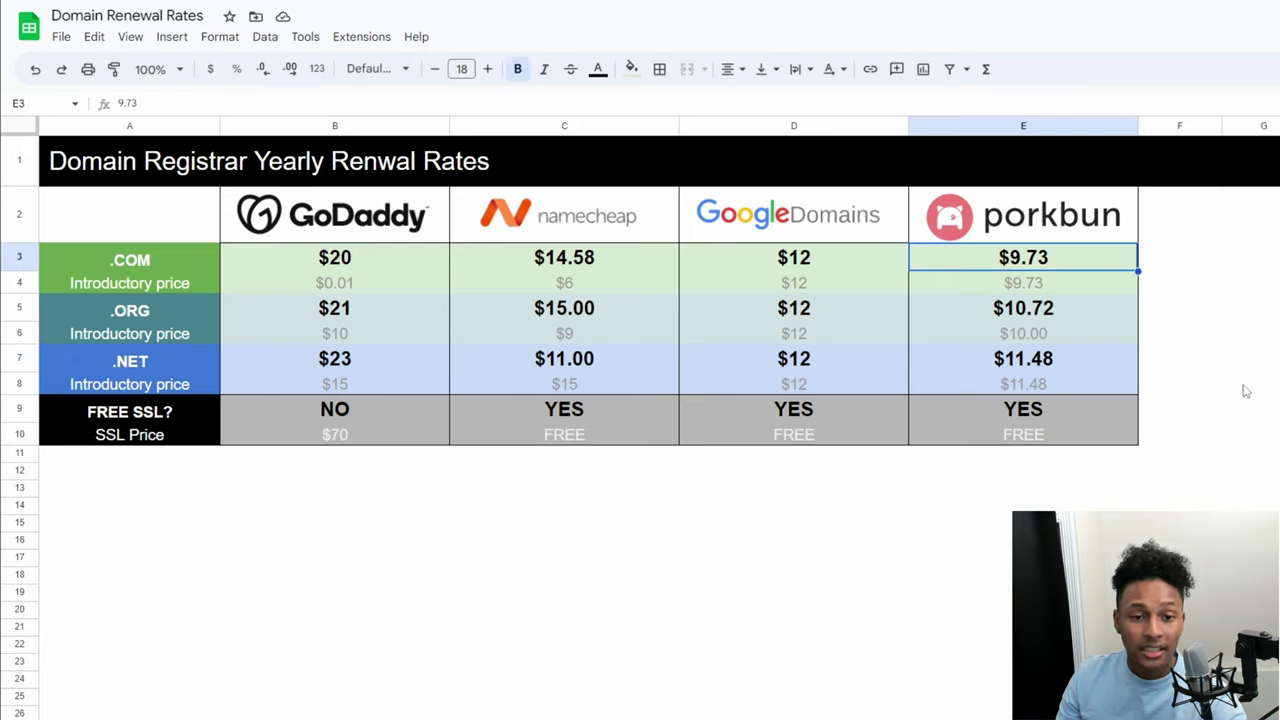
{"action": "key", "text": "alt+Tab"}
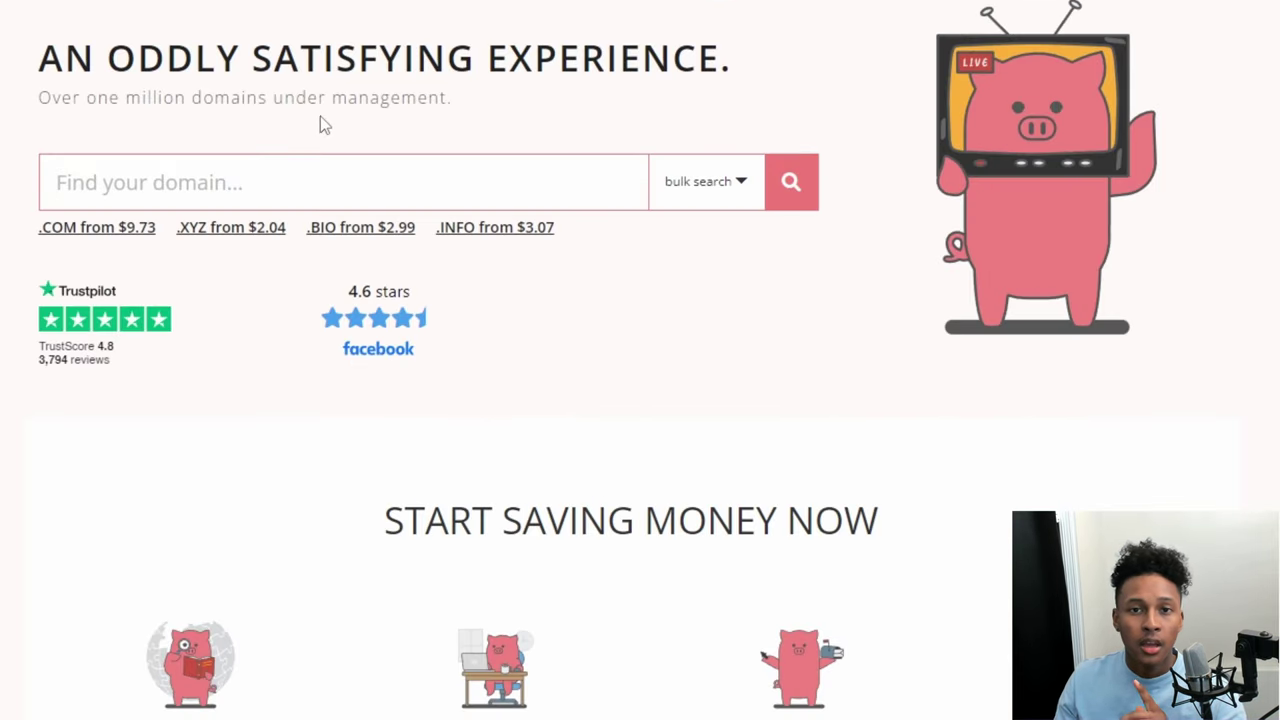
Step: Search hostingadmiraltut.com, add it to the cart for one year at $9.73, and check out
{"action": "left_click", "coordinate": [249, 163]}
{"action": "type", "text": "hostingadmiraltut.com"}
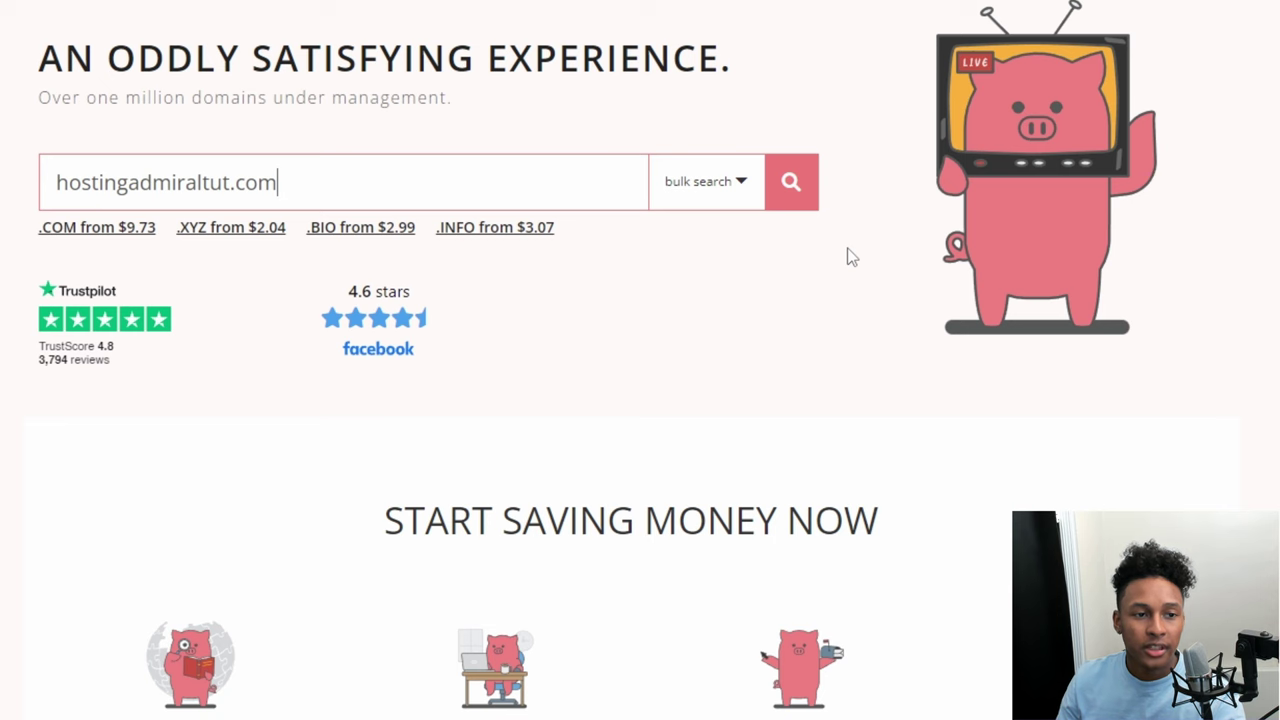
{"action": "key", "text": "Return"}
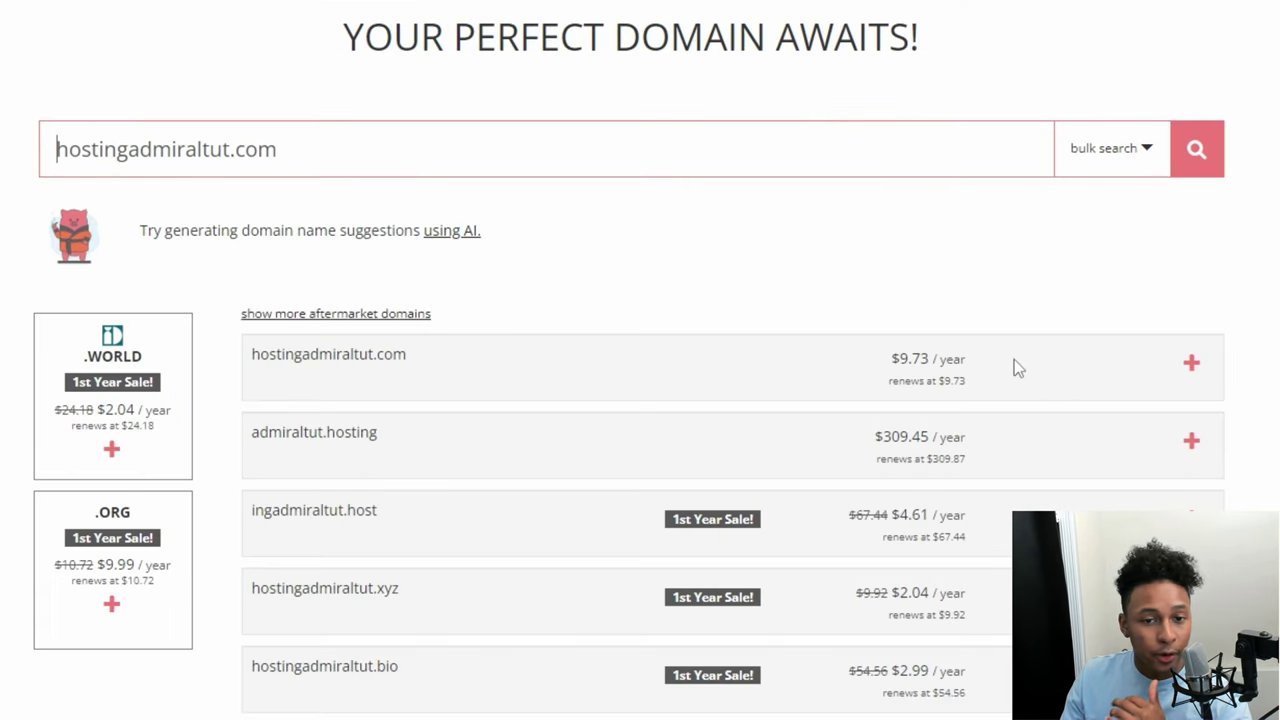
{"action": "left_click", "coordinate": [1192, 364]}
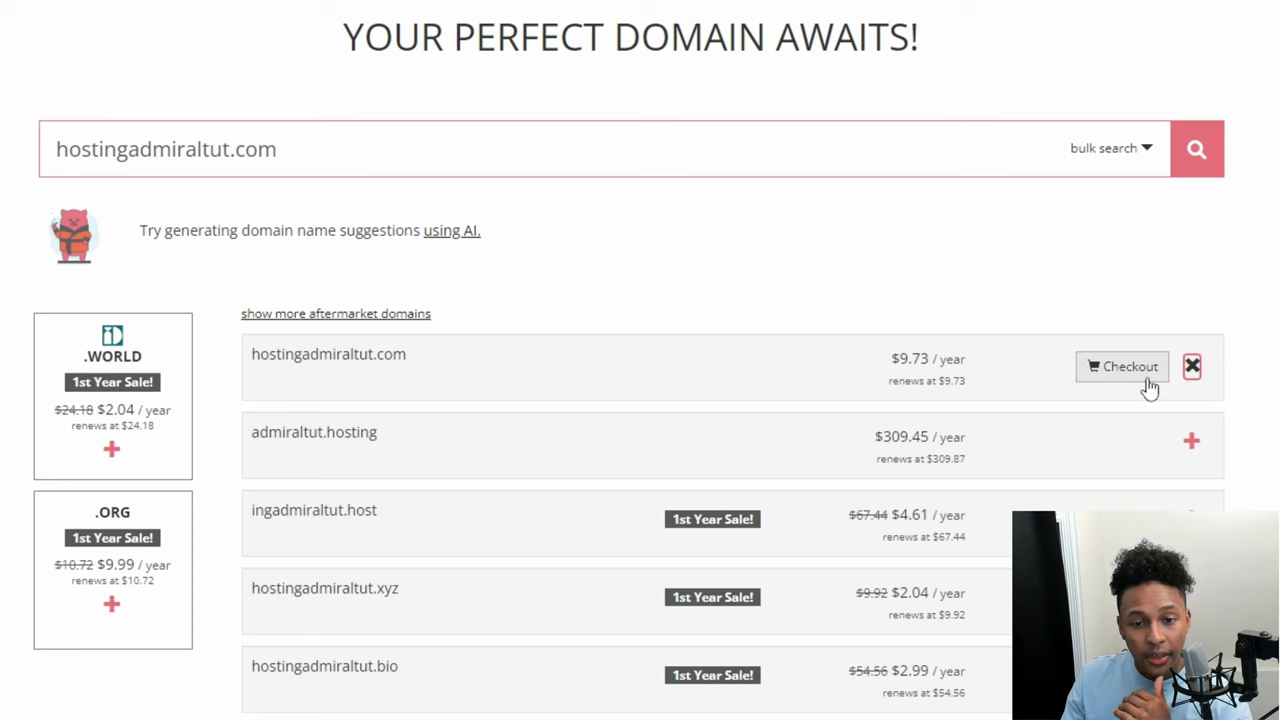
{"action": "left_click", "coordinate": [1140, 374]}
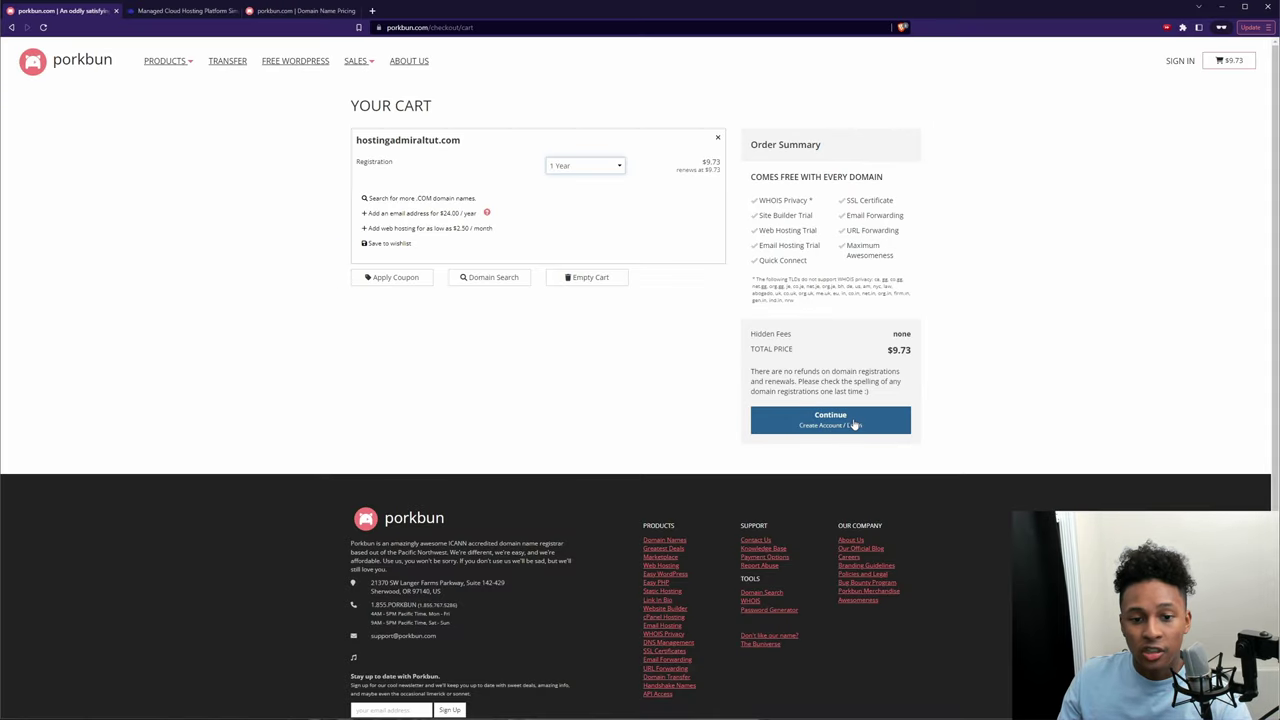
Step: Create a Porkbun account, agreeing to the registration terms and declining promotional emails
{"action": "left_click", "coordinate": [855, 423]}
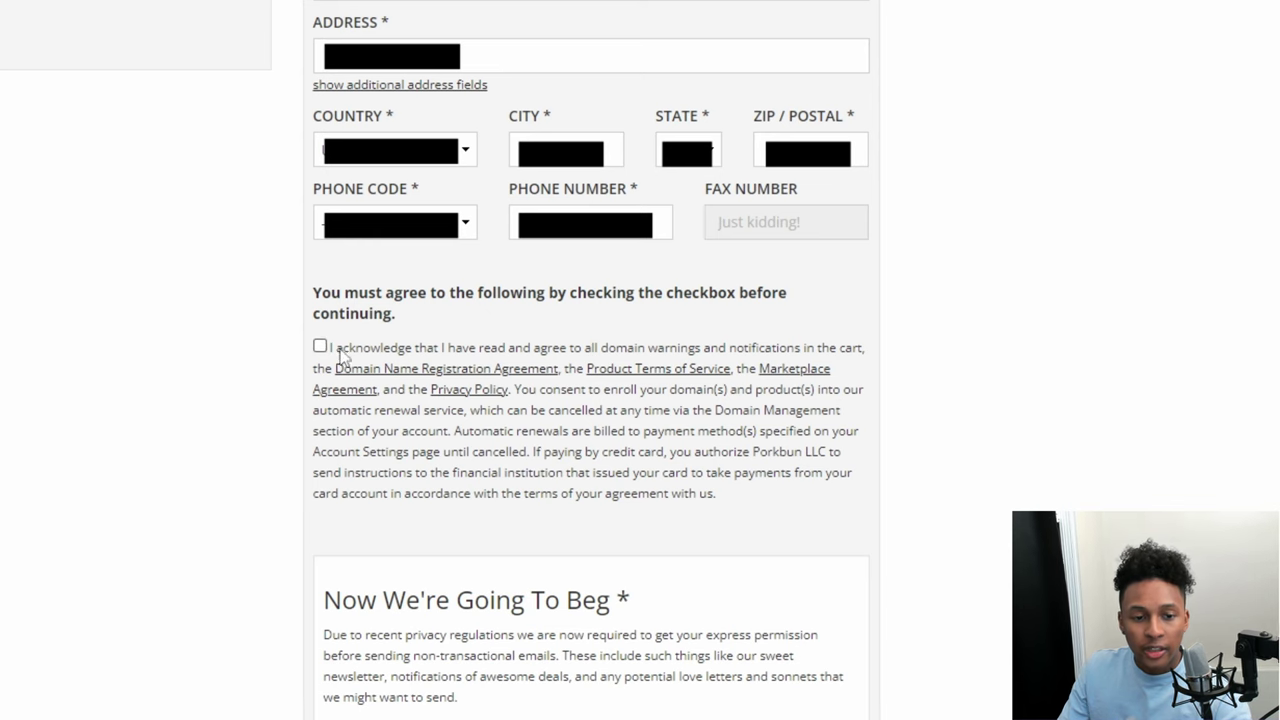
{"action": "left_click", "coordinate": [320, 346]}
{"action": "scroll", "coordinate": [506, 369], "scroll_direction": "down", "scroll_amount": 3}
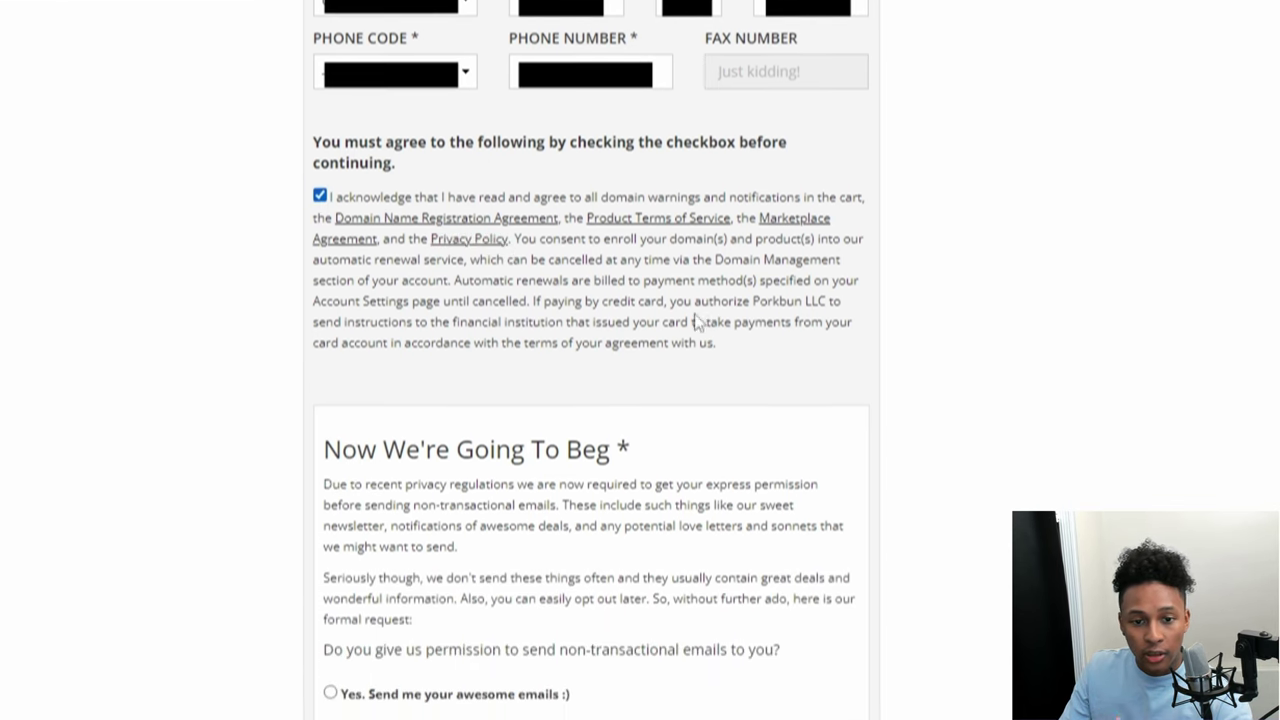
{"action": "scroll", "coordinate": [697, 320], "scroll_direction": "down", "scroll_amount": 2}
{"action": "left_click", "coordinate": [328, 562]}
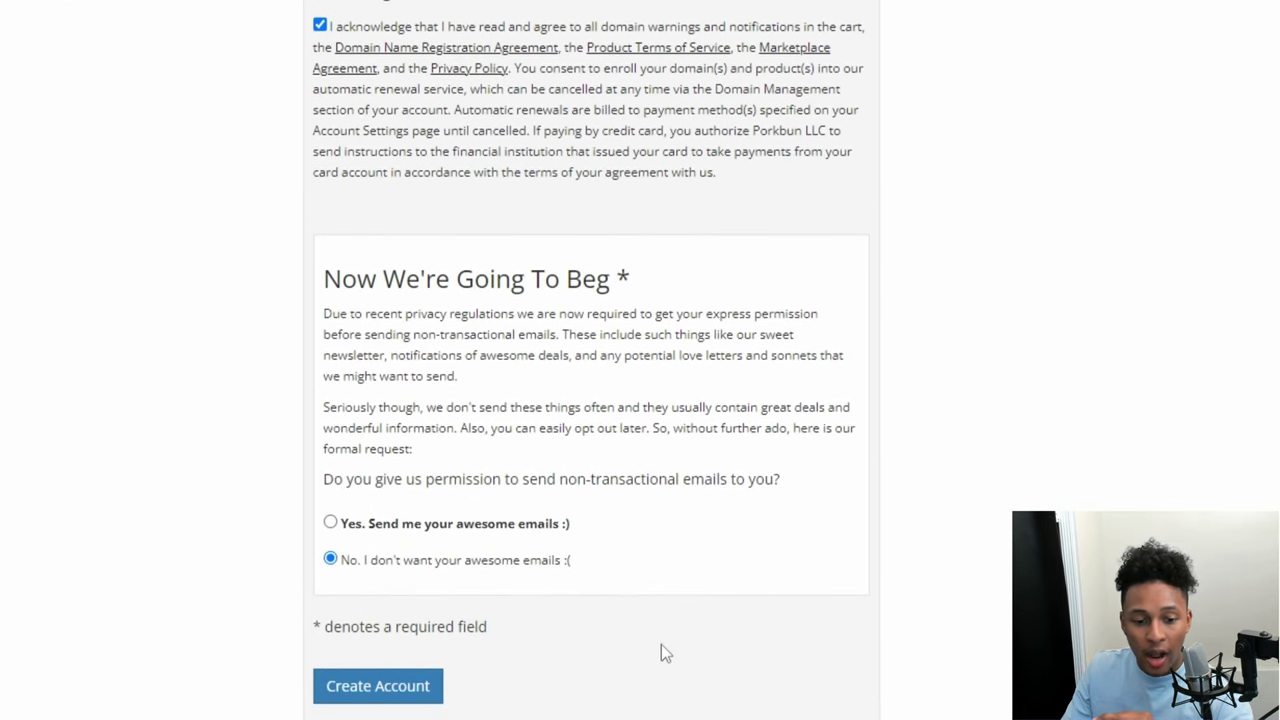
{"action": "left_click", "coordinate": [414, 700]}
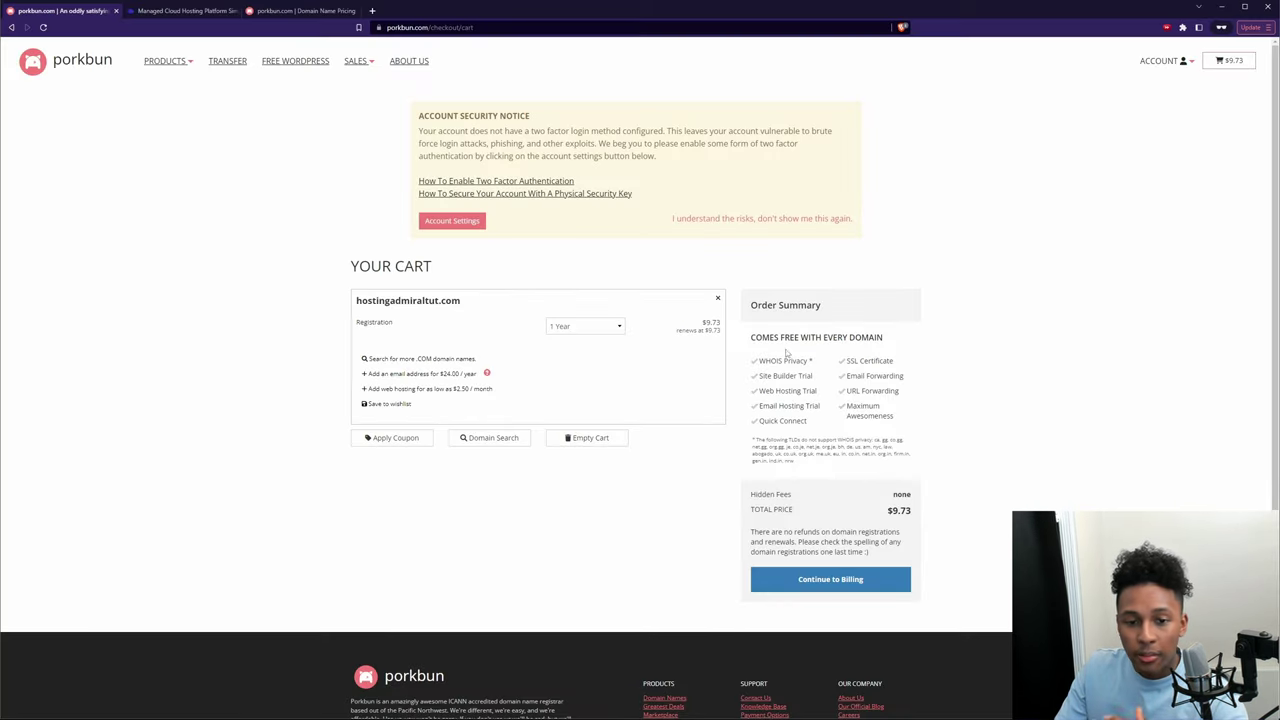
Step: Pay for hostingadmiraltut.com through billing with PayPal
{"action": "left_click", "coordinate": [815, 582]}
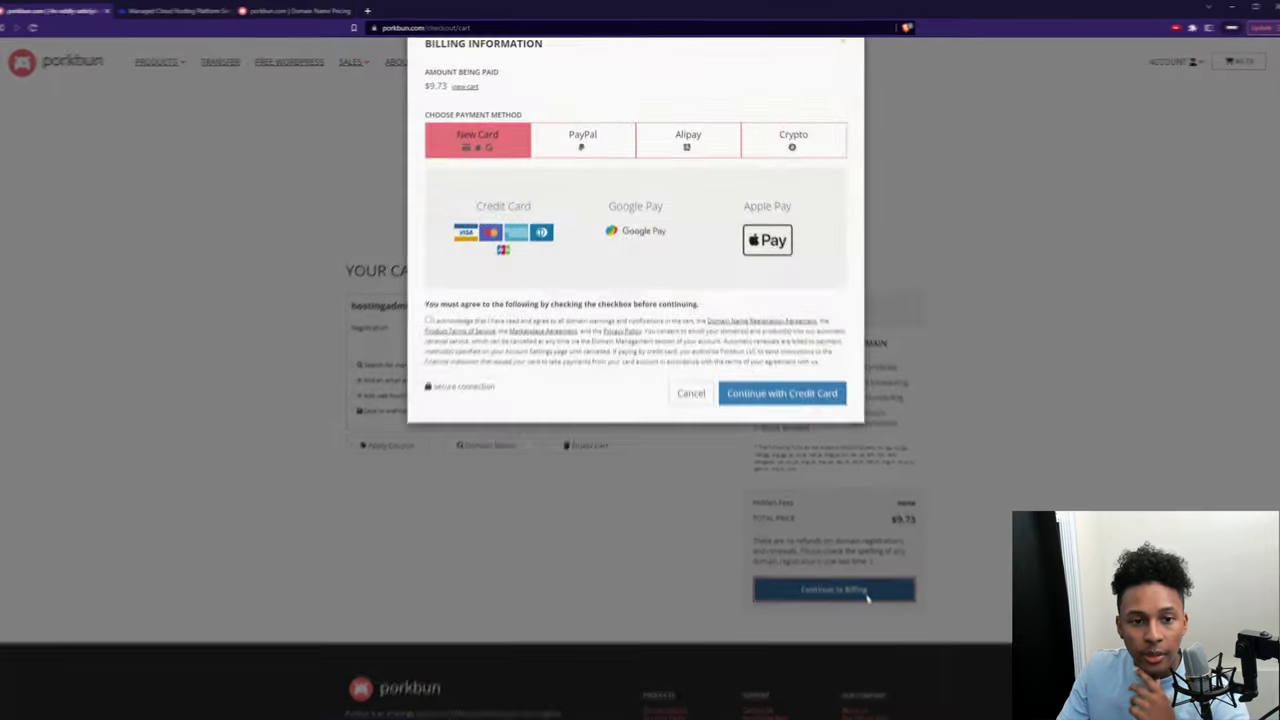
{"action": "left_click", "coordinate": [587, 135]}
{"action": "left_click", "coordinate": [846, 521]}
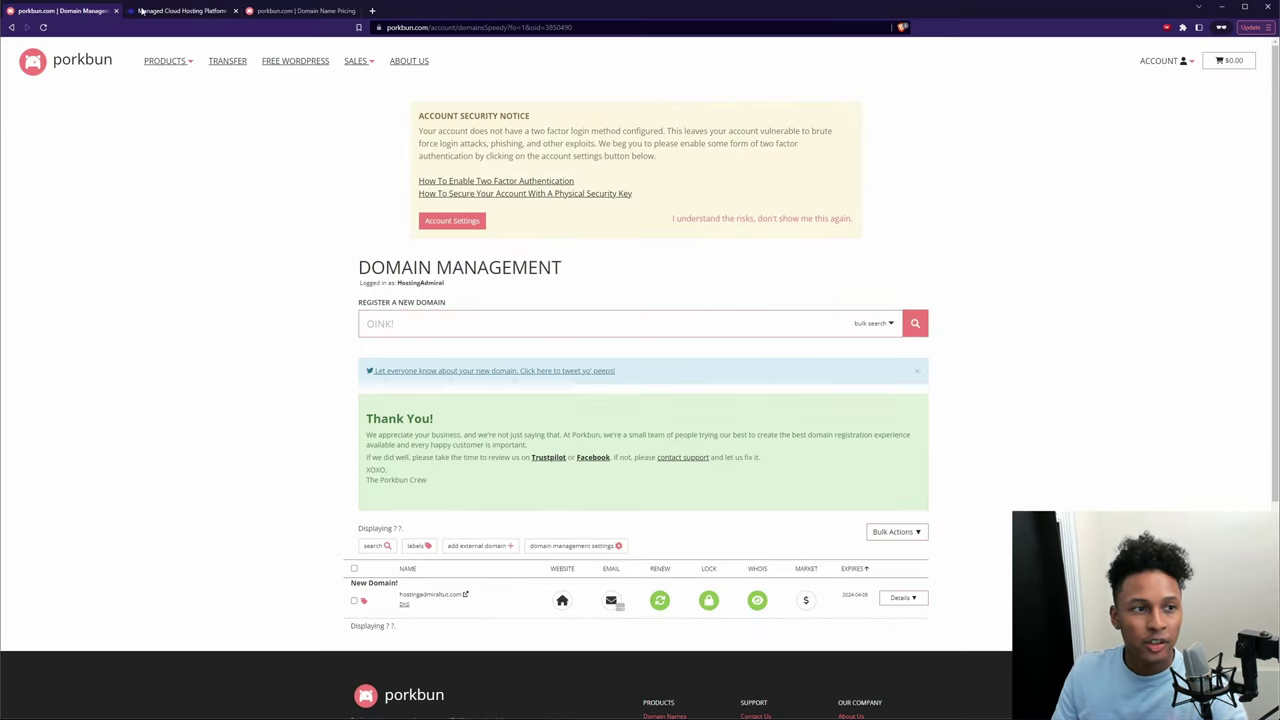
{"action": "left_click", "coordinate": [180, 10]}
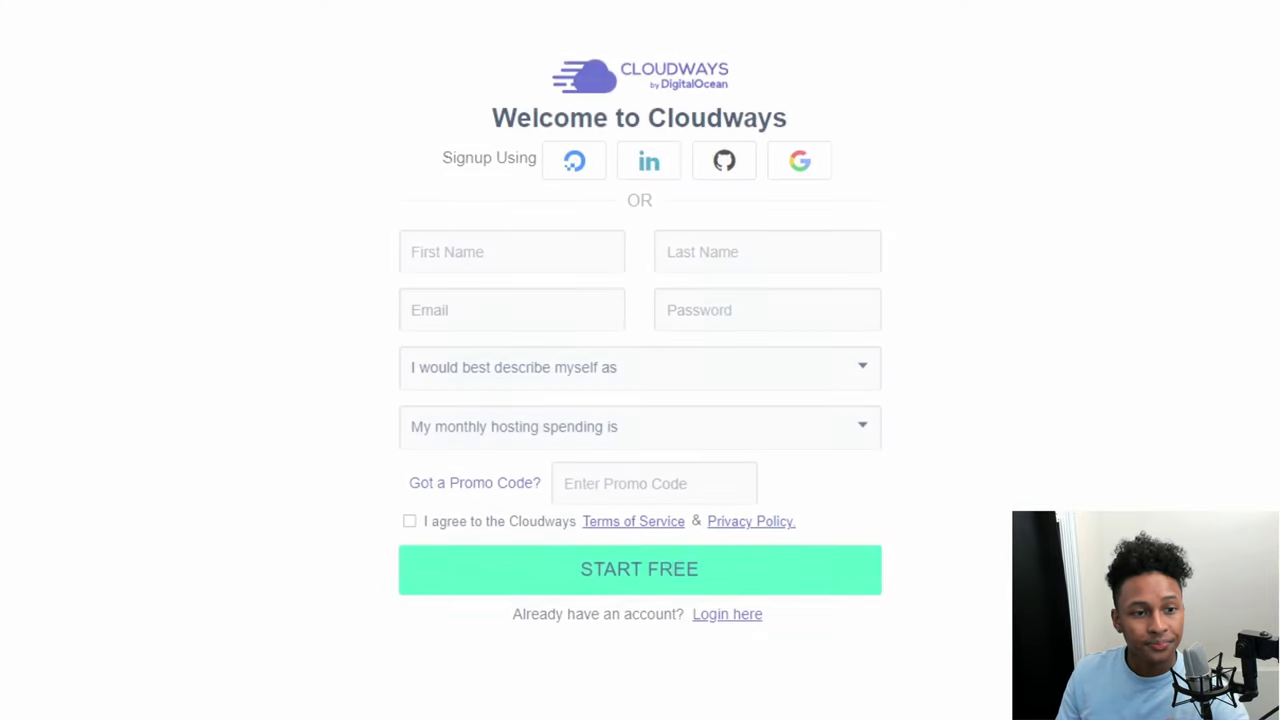
Step: Fill in the free Cloudways signup form with promo code YOUTUBE
{"action": "left_click", "coordinate": [497, 307]}
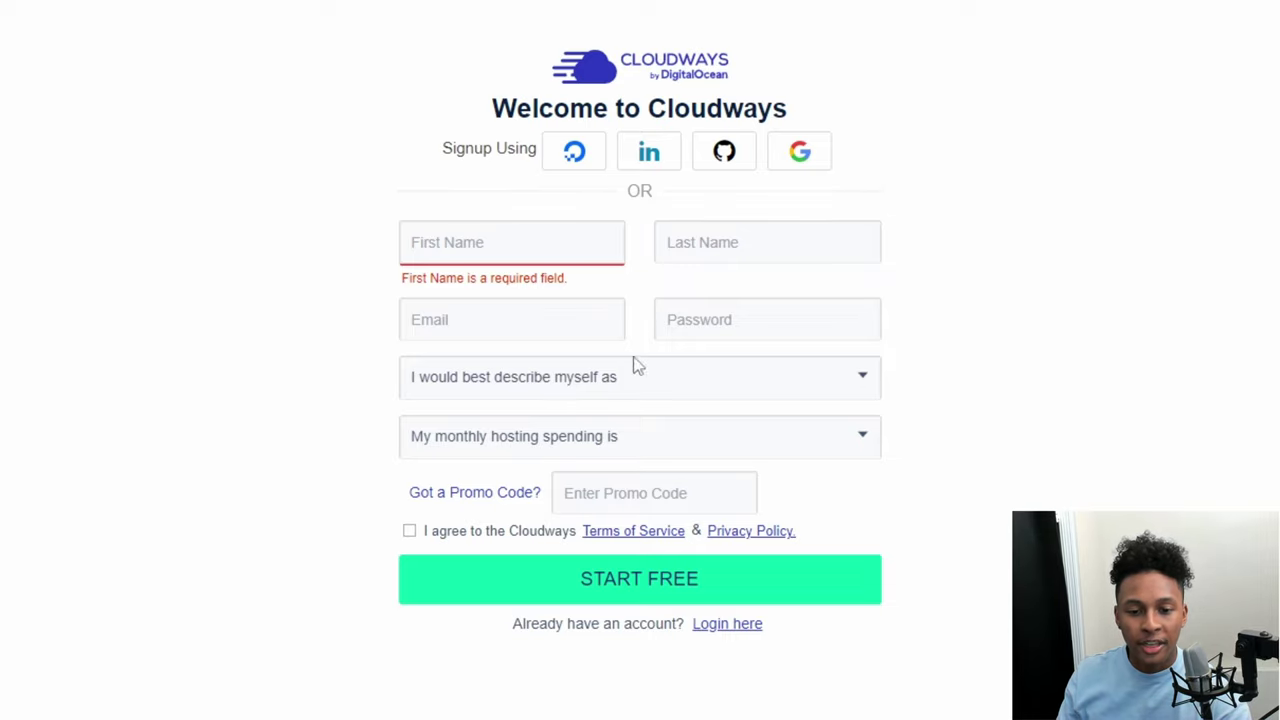
{"action": "left_click", "coordinate": [641, 503]}
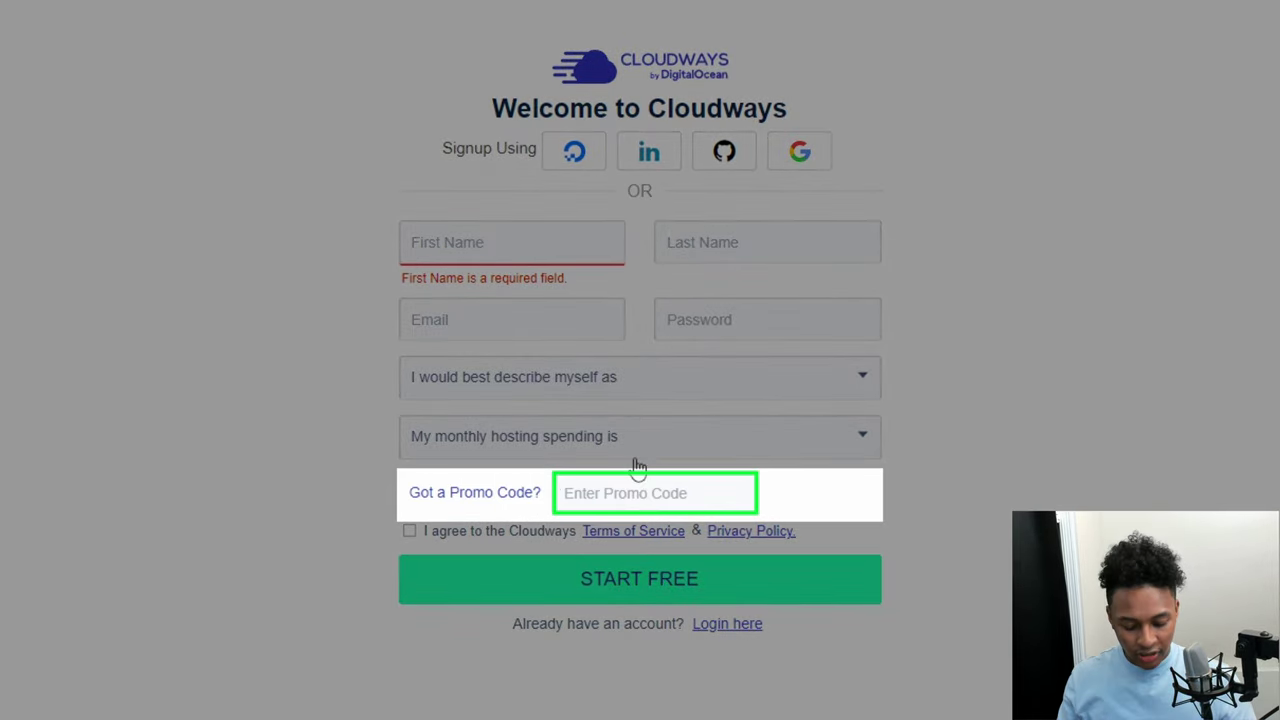
{"action": "type", "text": "YOUTUBE"}
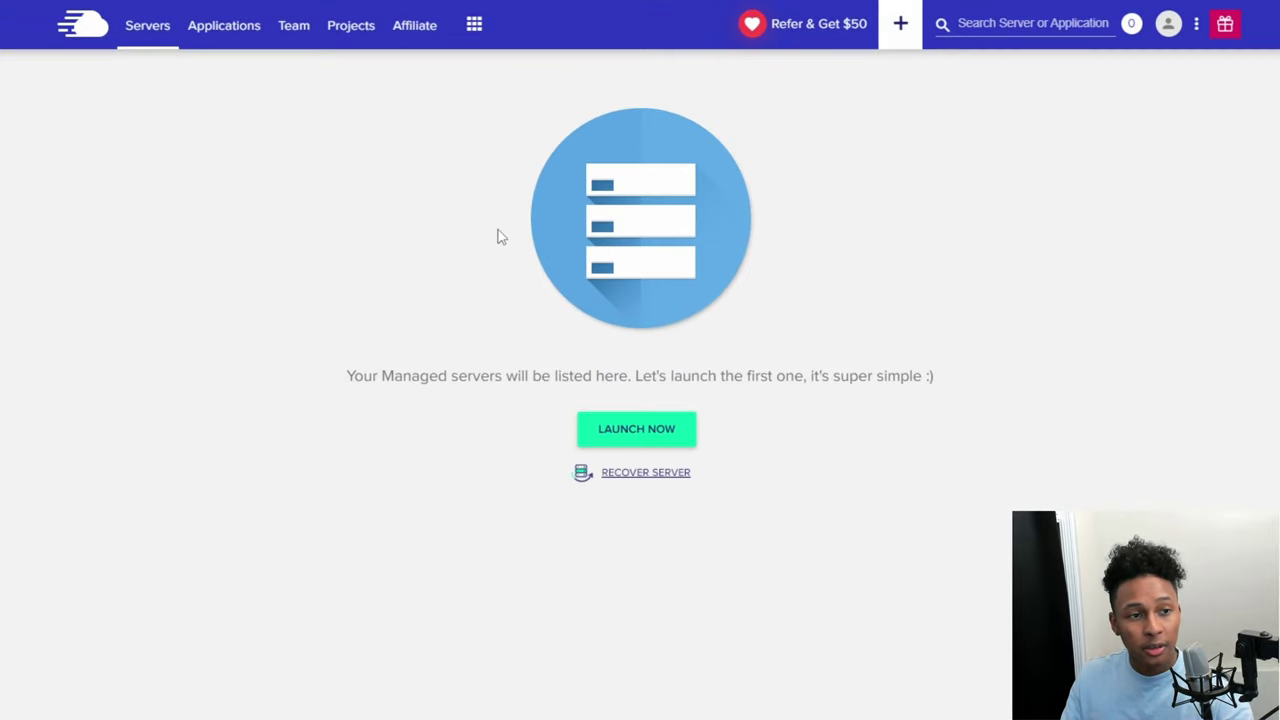
Step: Start a new server with WordPress 6.1.1, app name 'Tutorial' and server name 'WordPress'
{"action": "left_click", "coordinate": [148, 33]}
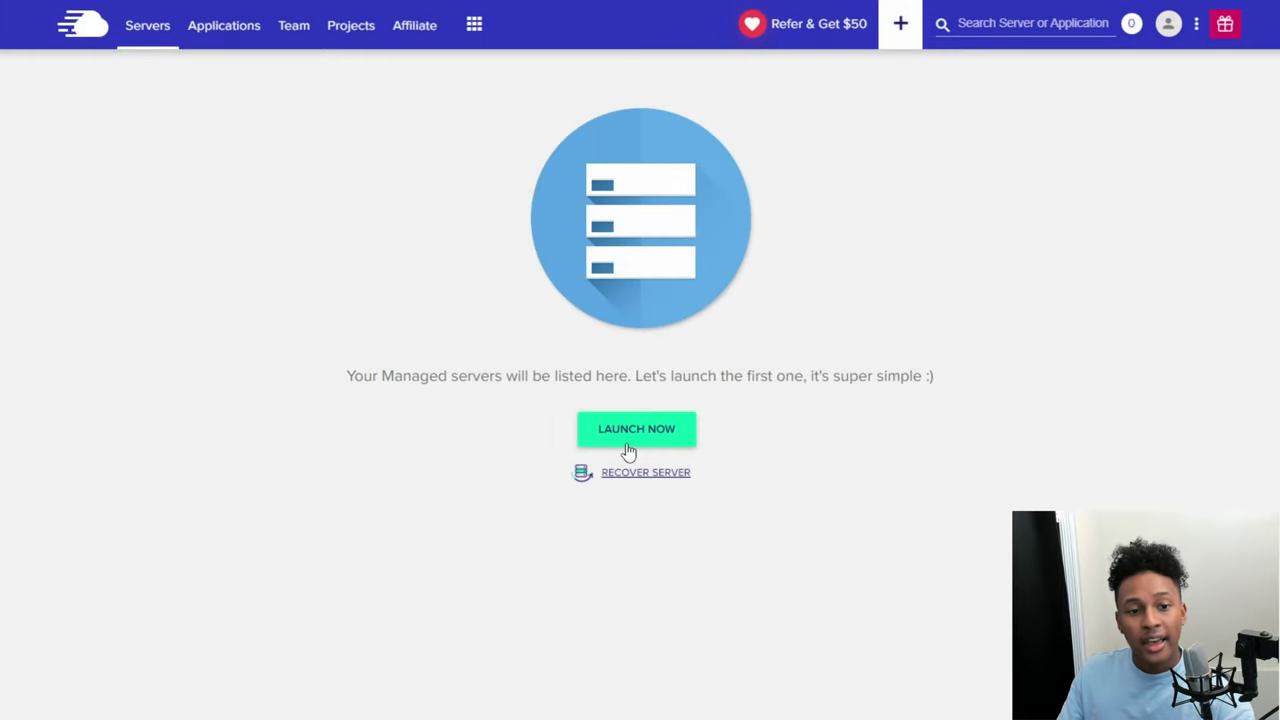
{"action": "left_click", "coordinate": [674, 443]}
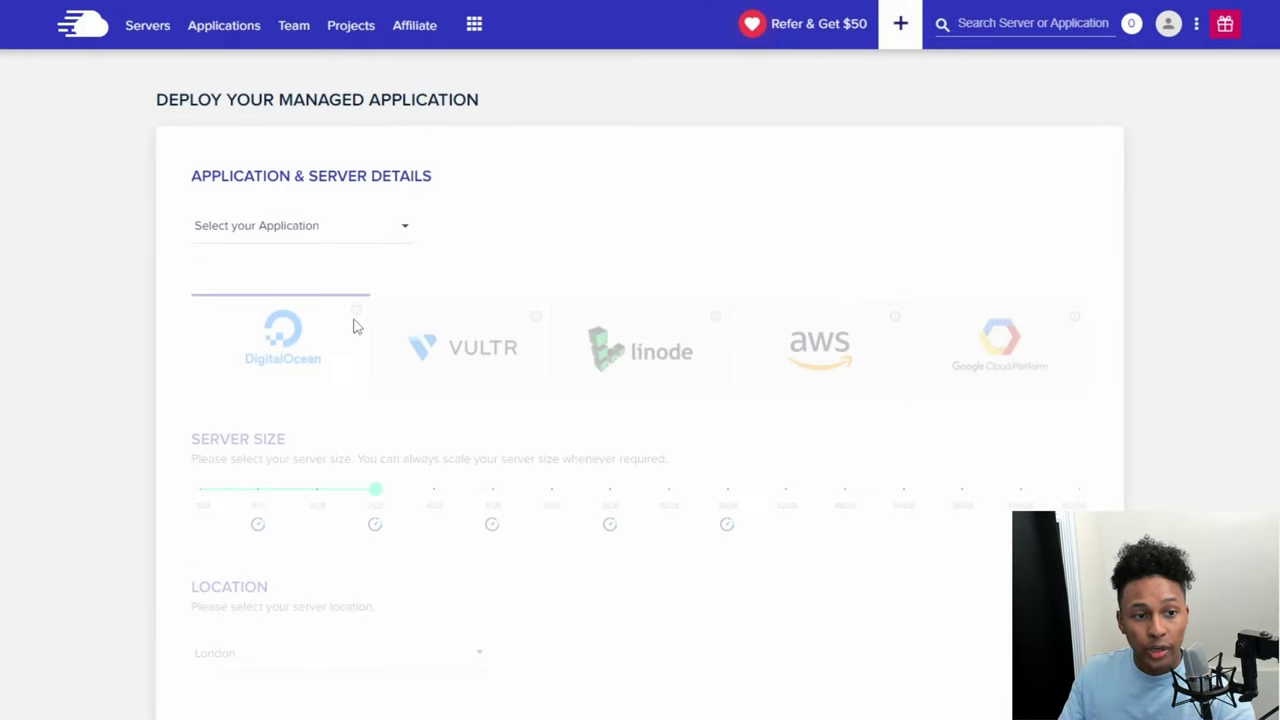
{"action": "left_click", "coordinate": [322, 224]}
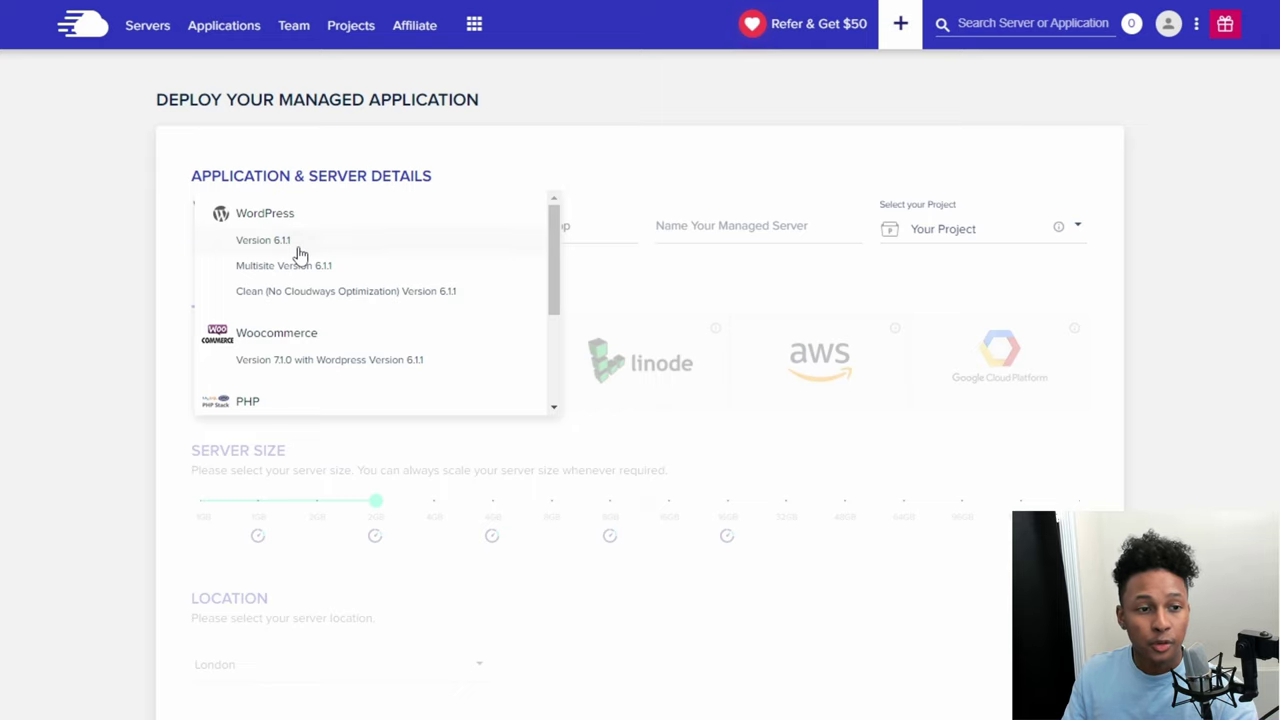
{"action": "left_click", "coordinate": [299, 251]}
{"action": "type", "text": "Tutorial"}
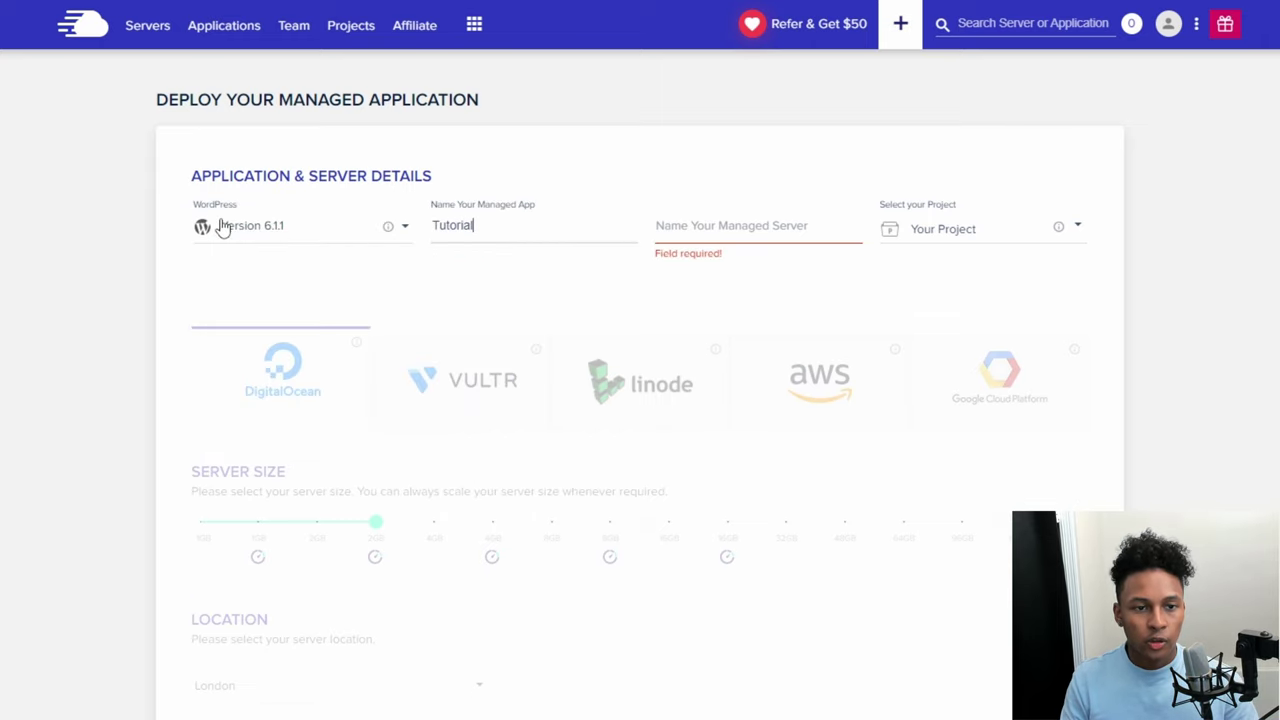
{"action": "key", "text": "Tab"}
{"action": "type", "text": "WordPress"}
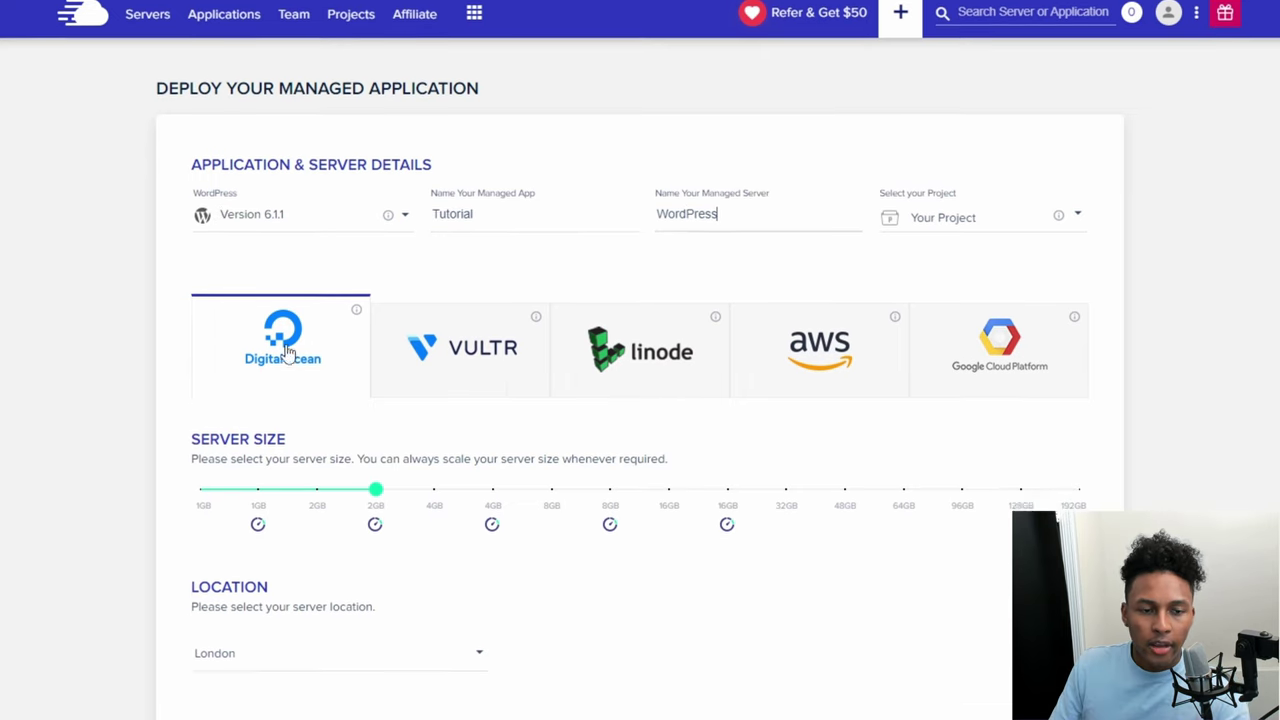
{"action": "scroll", "coordinate": [347, 345], "scroll_direction": "down", "scroll_amount": 1}
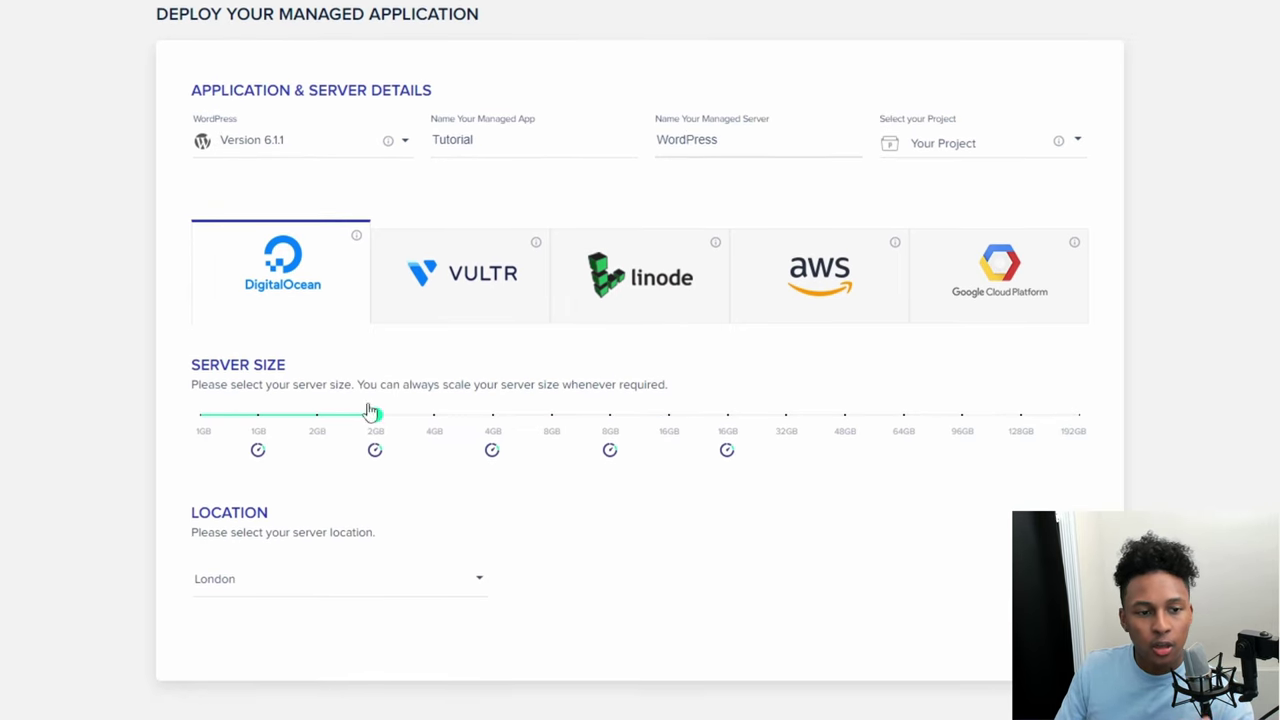
Step: Lower the server size from 2GB to 1GB, bringing the price to $11.00 monthly
{"action": "mouse_move", "coordinate": [374, 430]}
{"action": "left_click_drag", "start_coordinate": [372, 428], "coordinate": [200, 418]}
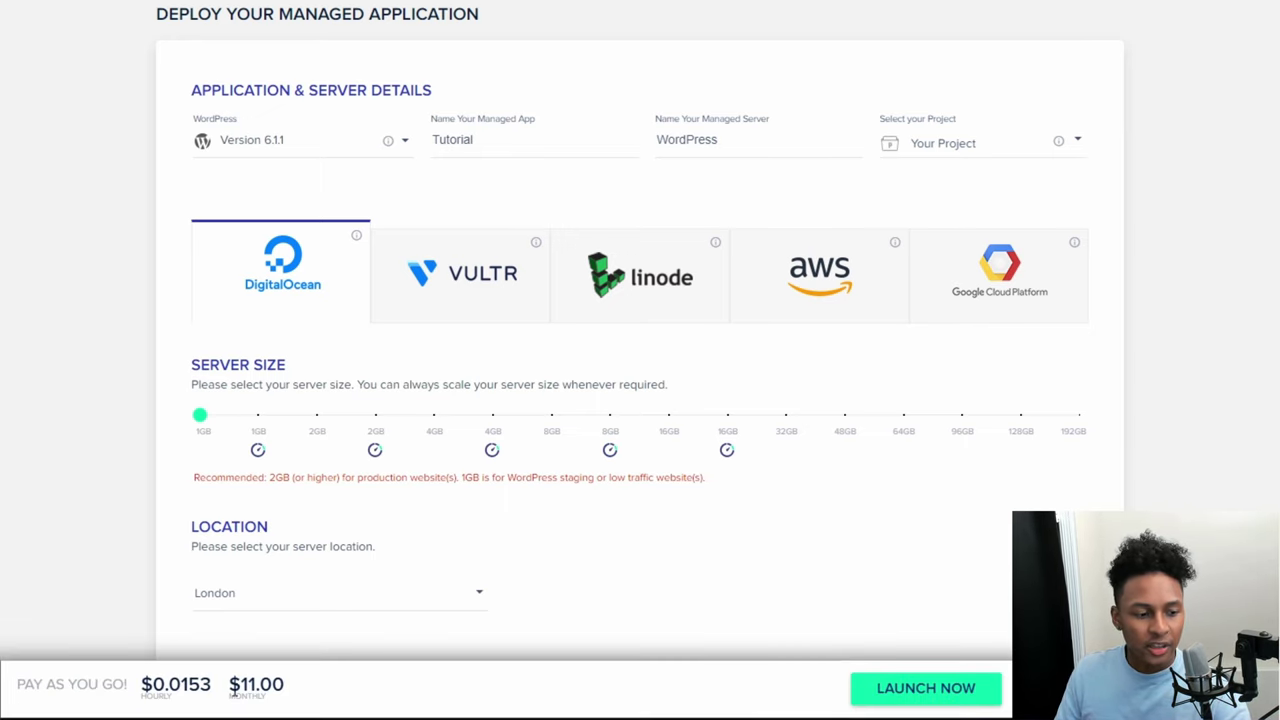
{"action": "triple_click", "coordinate": [314, 690]}
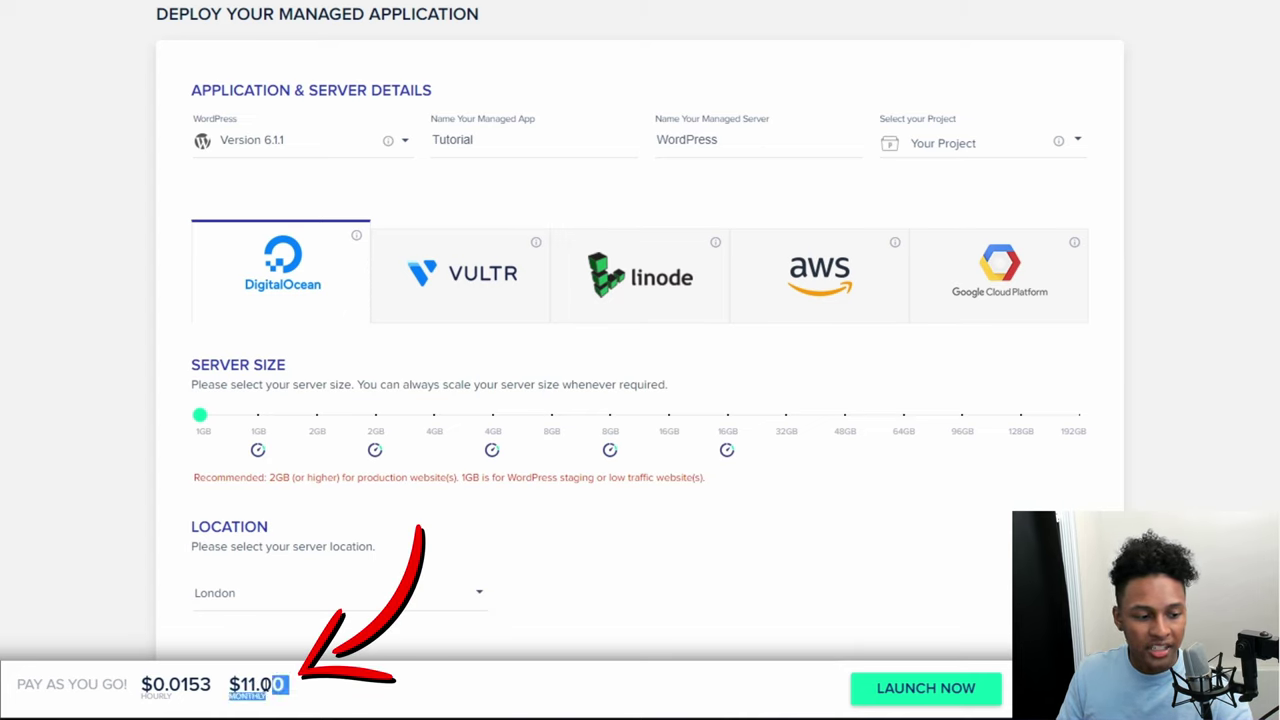
{"action": "left_click", "coordinate": [323, 706]}
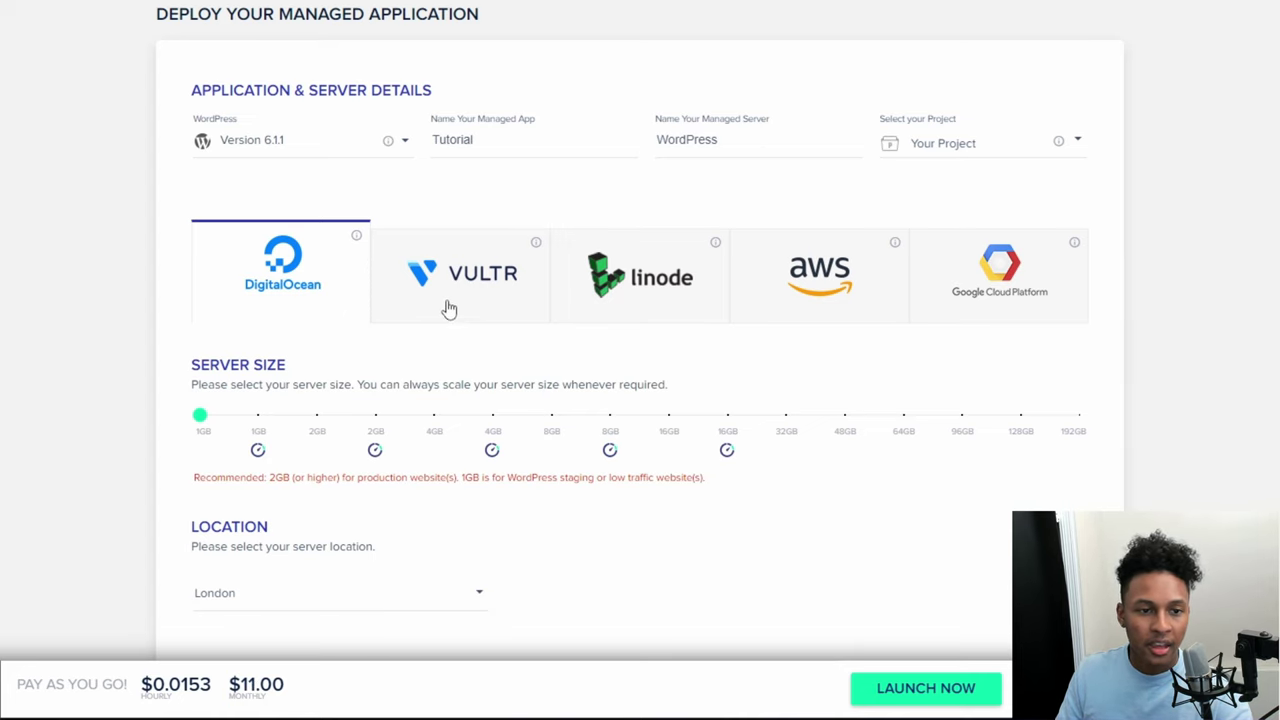
Step: Compare Vultr, Linode, AWS and Google Cloud prices, then settle on DigitalOcean at 1GB
{"action": "left_click", "coordinate": [497, 303]}
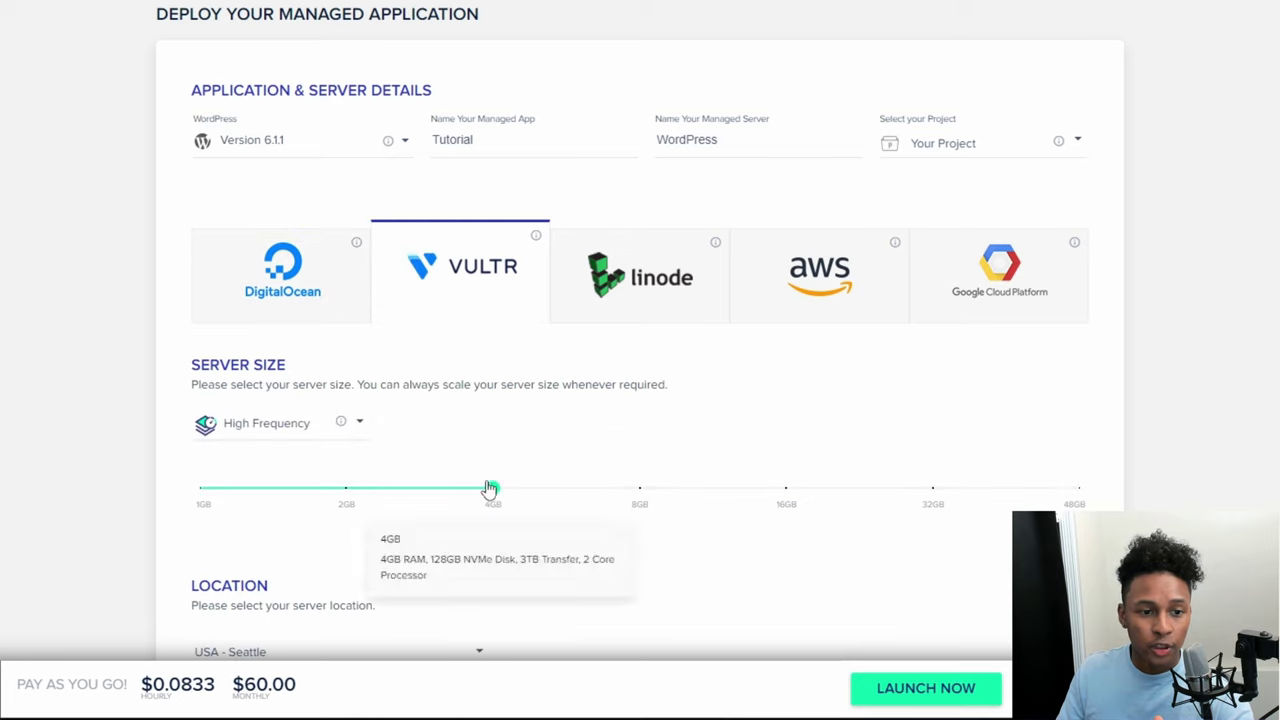
{"action": "left_click", "coordinate": [633, 327]}
{"action": "left_click", "coordinate": [786, 309]}
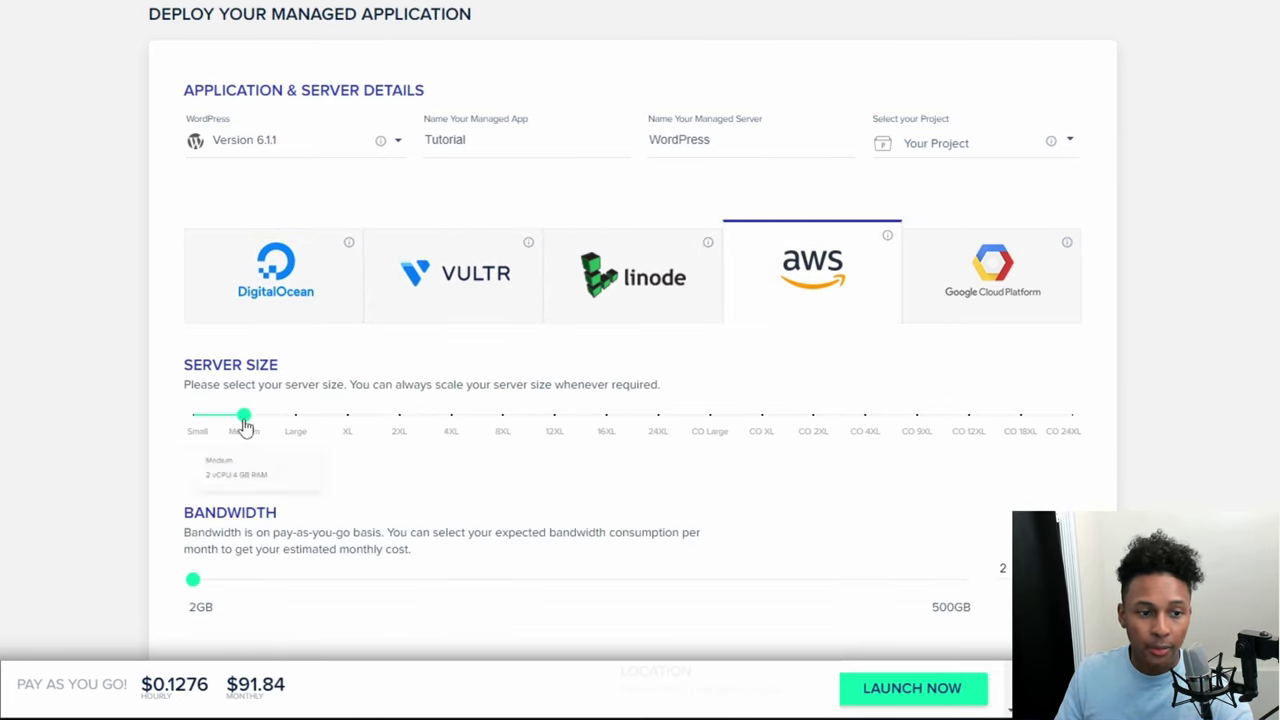
{"action": "left_click", "coordinate": [1006, 294]}
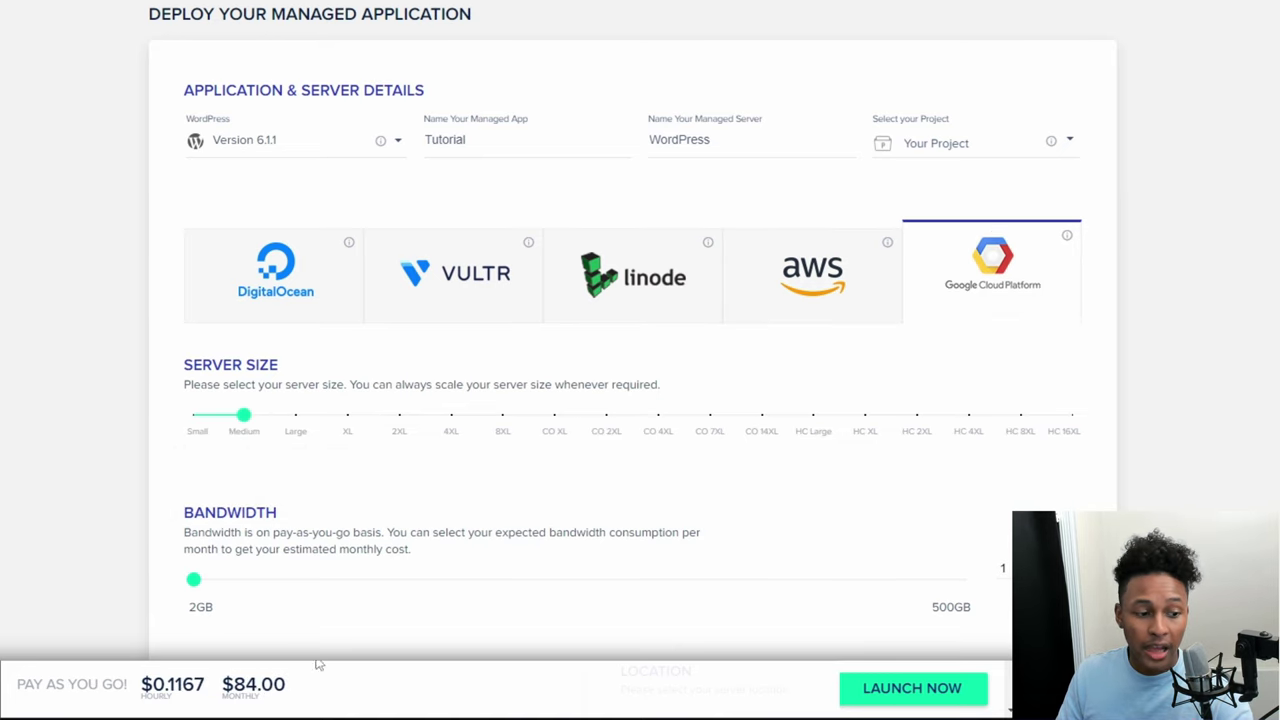
{"action": "left_click", "coordinate": [324, 332]}
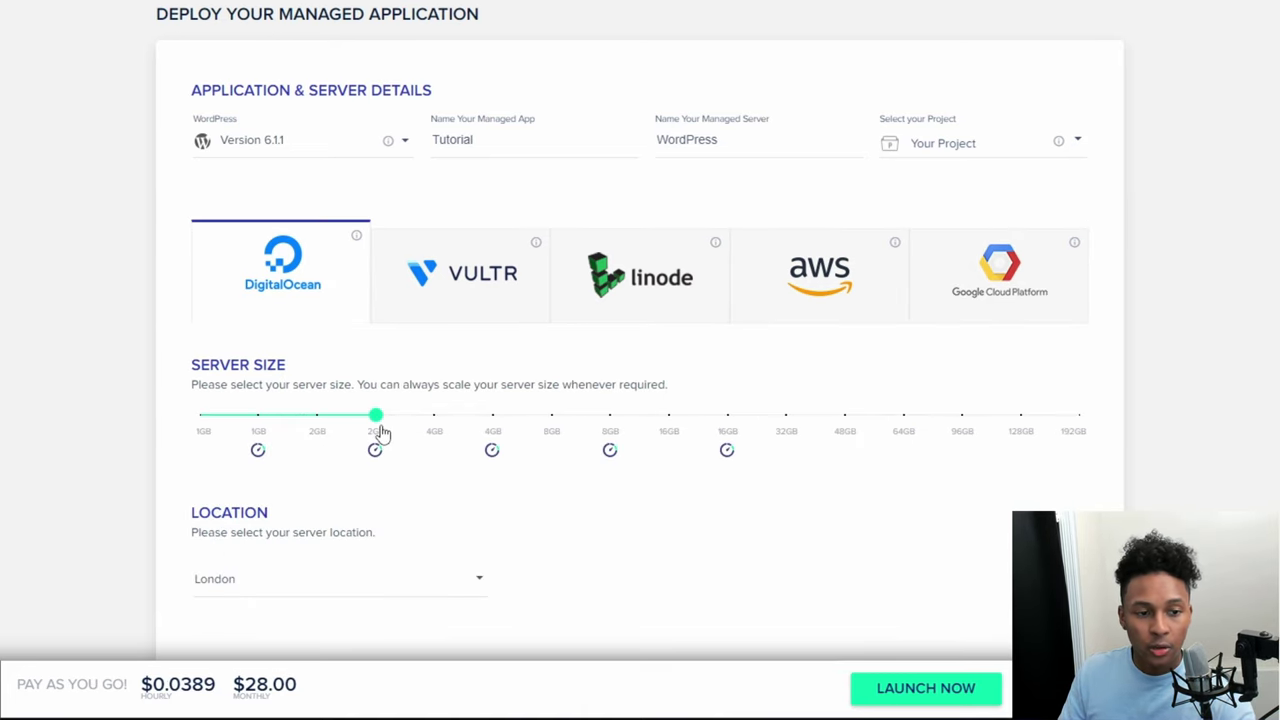
{"action": "left_click_drag", "start_coordinate": [381, 432], "coordinate": [194, 457]}
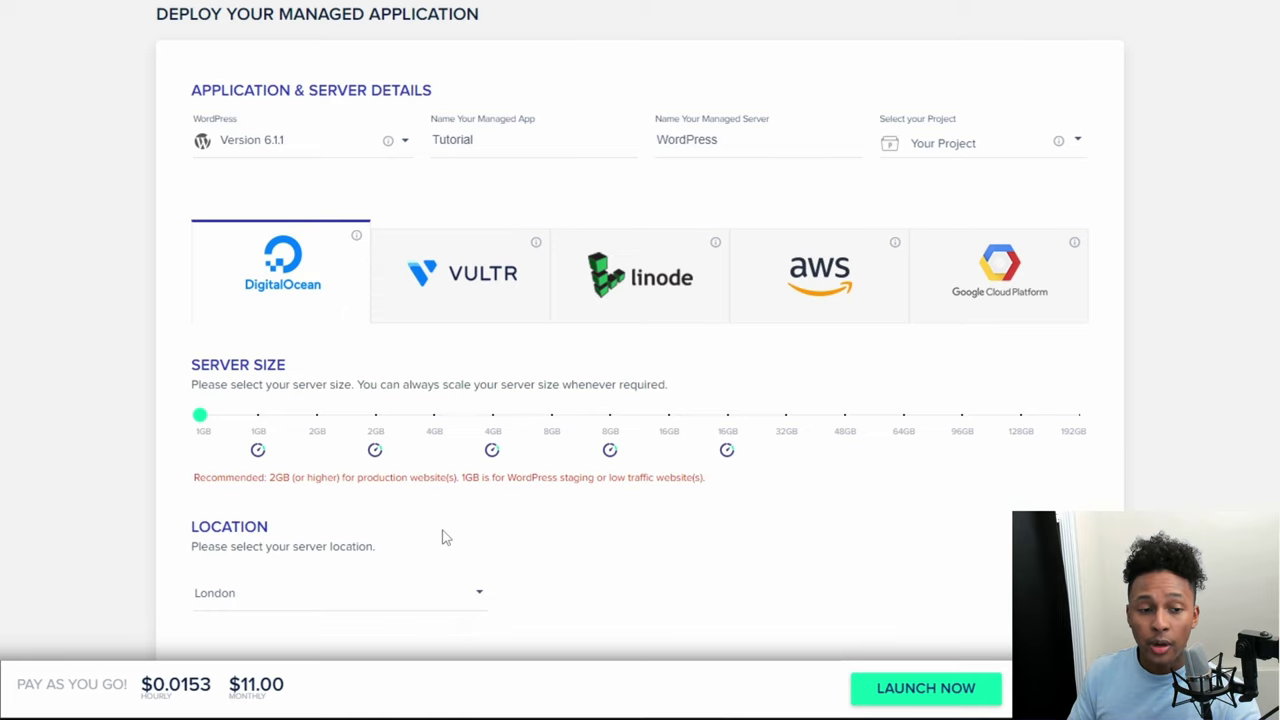
{"action": "left_click_drag", "start_coordinate": [203, 416], "coordinate": [203, 418]}
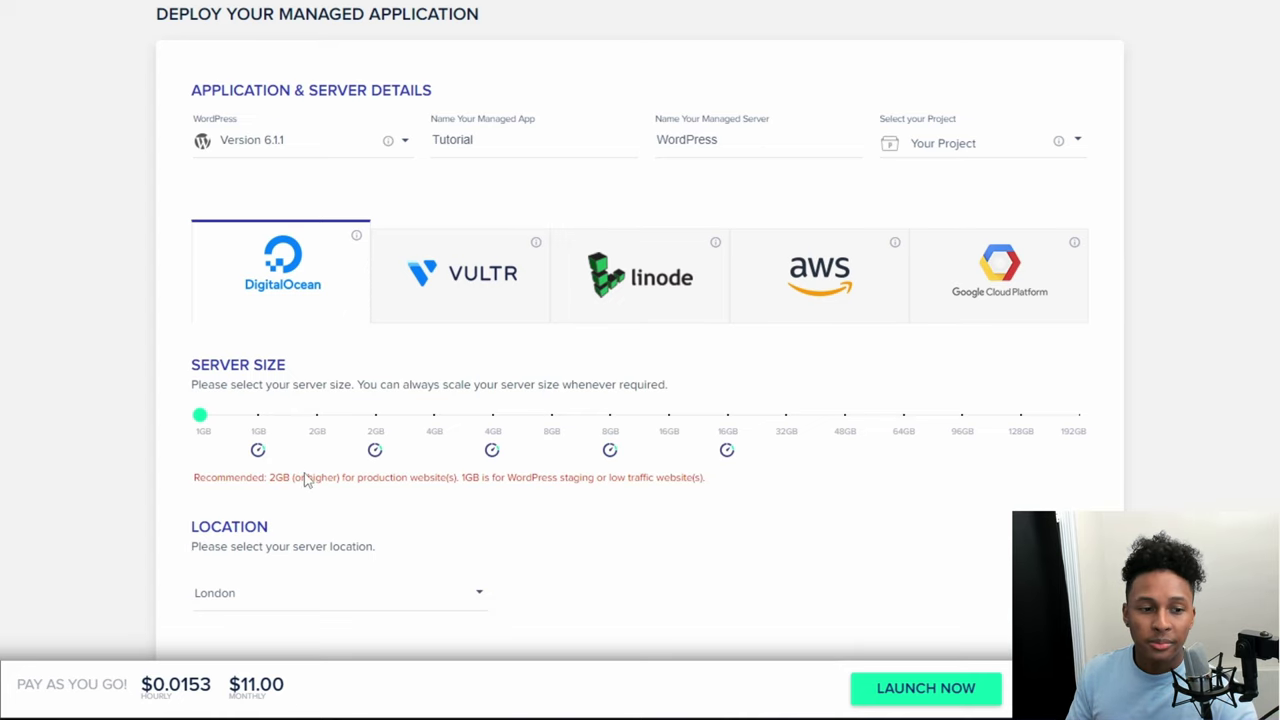
{"action": "mouse_move", "coordinate": [209, 446]}
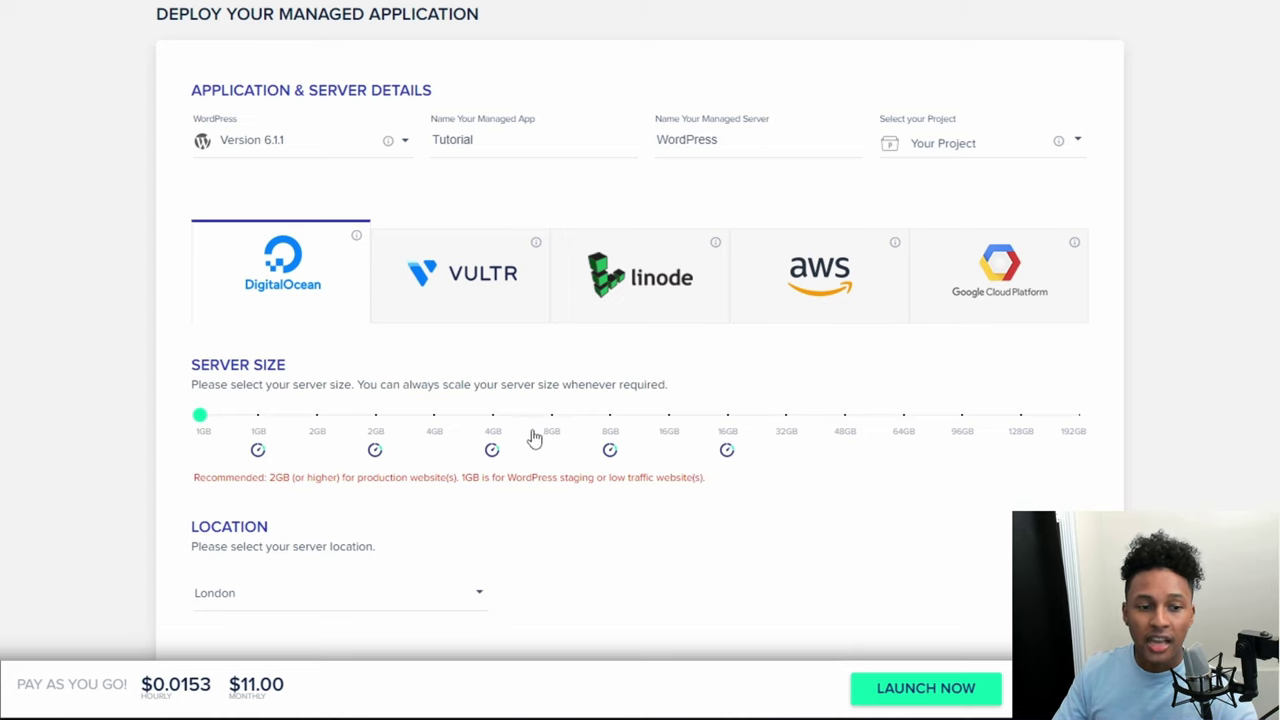
{"action": "scroll", "coordinate": [503, 508], "scroll_direction": "down", "scroll_amount": 2}
Step: Choose New York as the server location and launch the server
{"action": "left_click", "coordinate": [389, 429]}
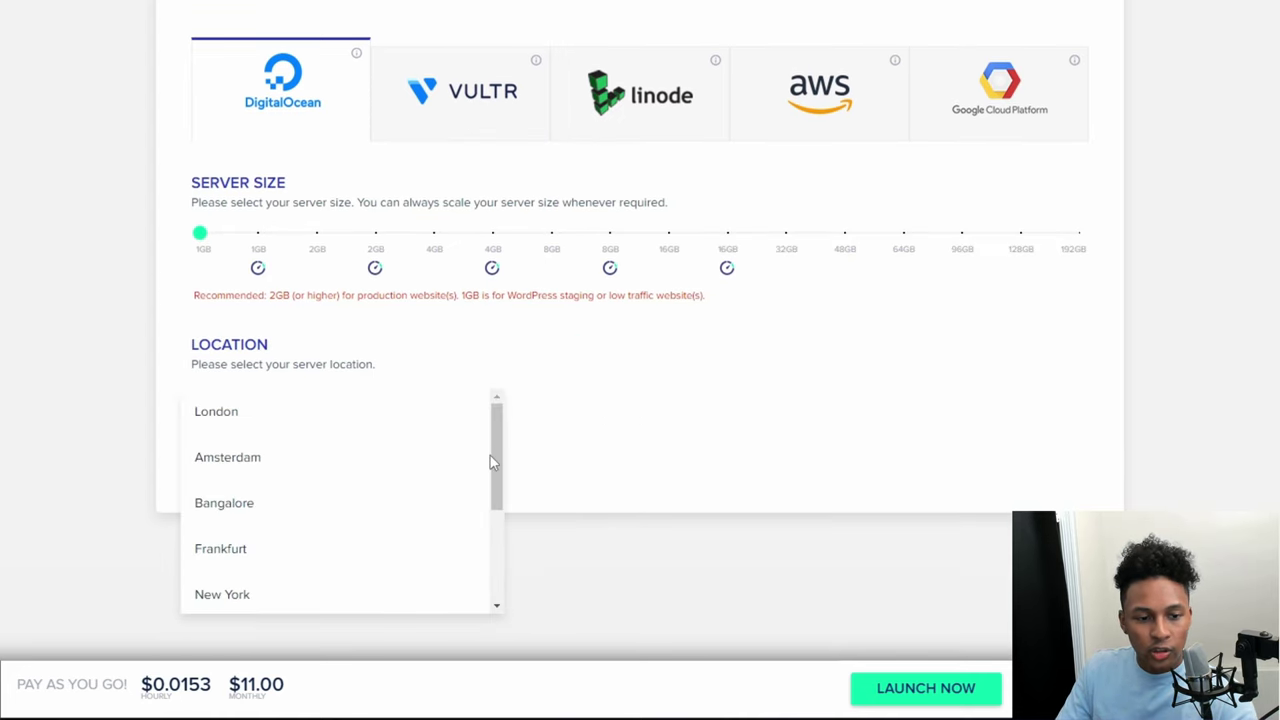
{"action": "left_click_drag", "start_coordinate": [490, 462], "coordinate": [426, 520]}
{"action": "left_click", "coordinate": [300, 505]}
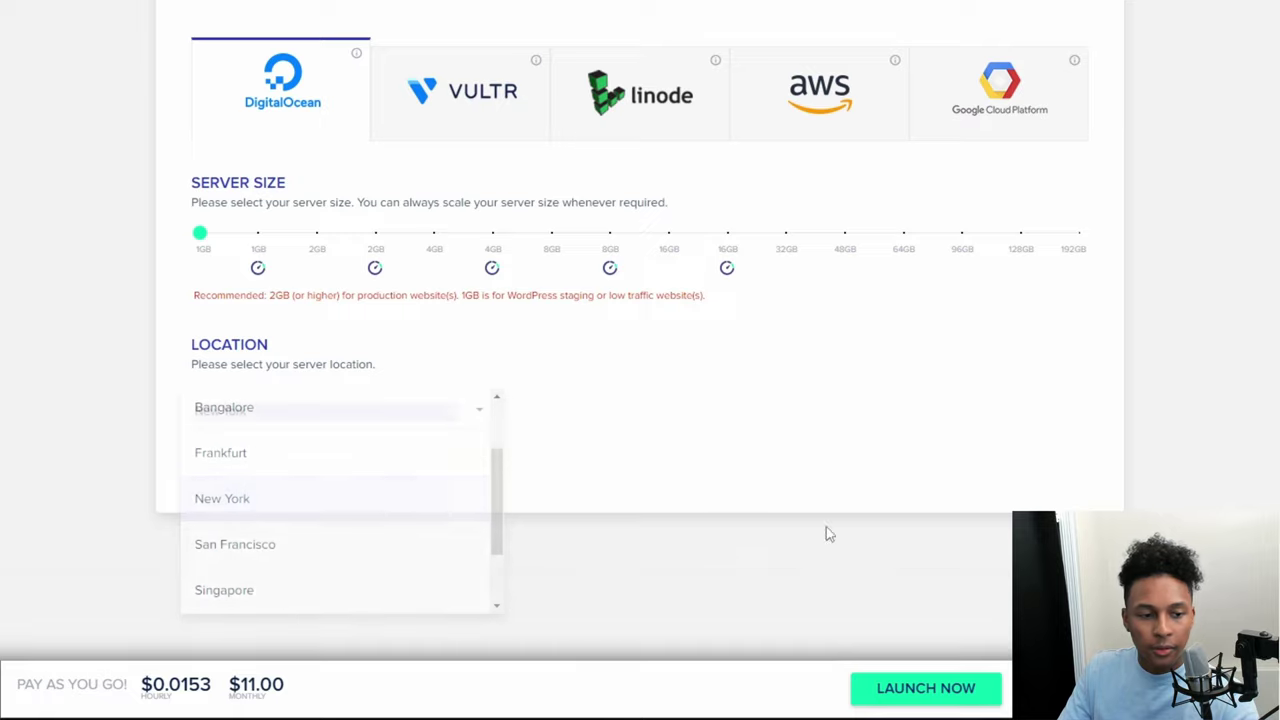
{"action": "left_click", "coordinate": [892, 695]}
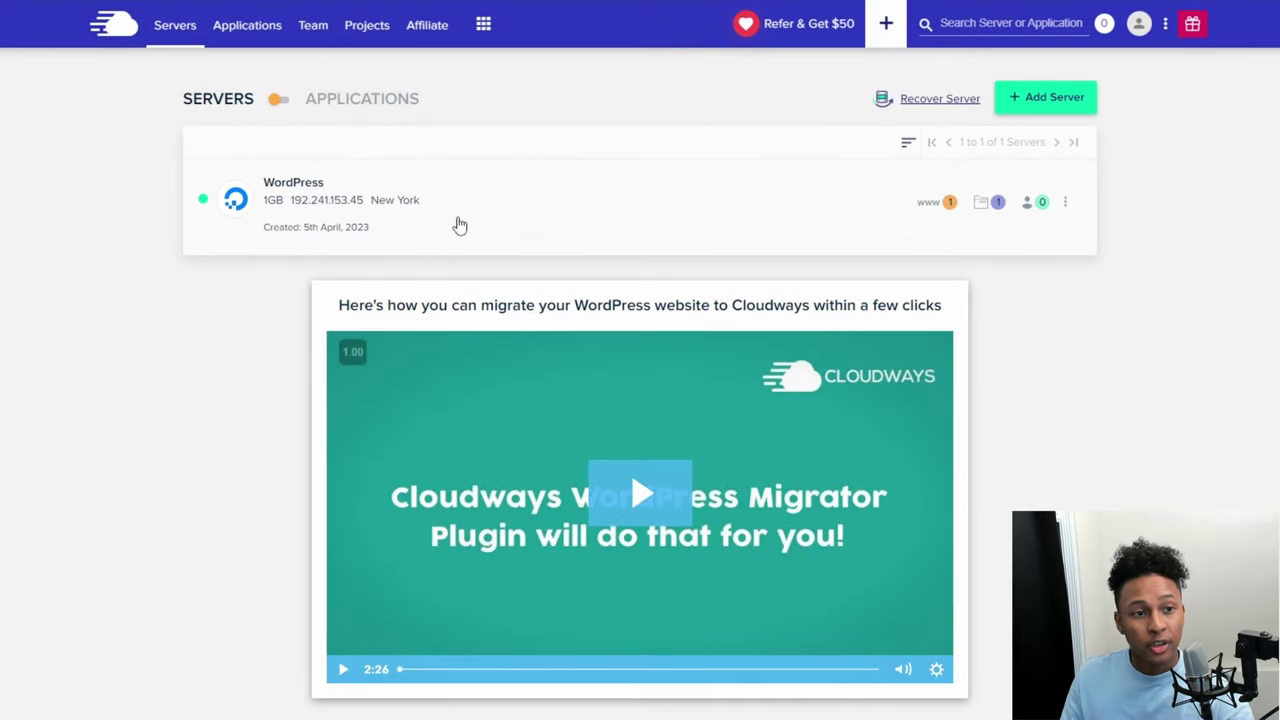
Step: Open the Tutorial app's Access Details through the WordPress server's Applications list
{"action": "left_click", "coordinate": [421, 225]}
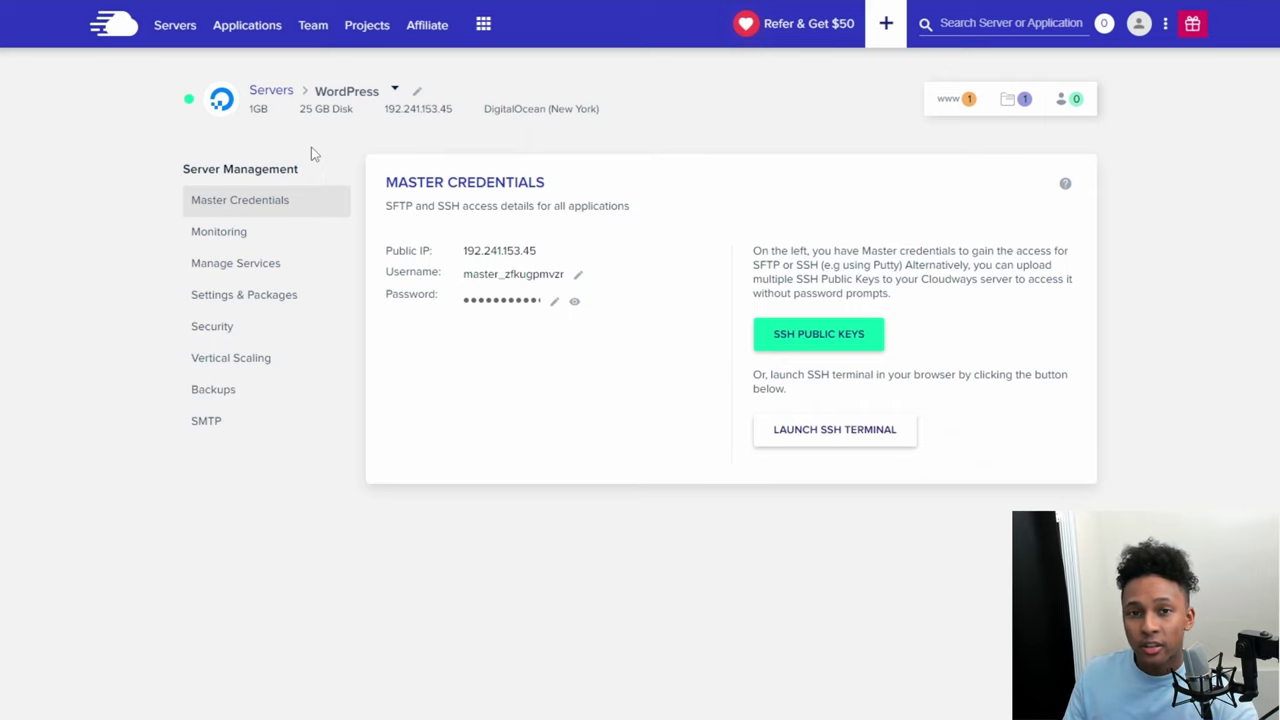
{"action": "left_click", "coordinate": [250, 34]}
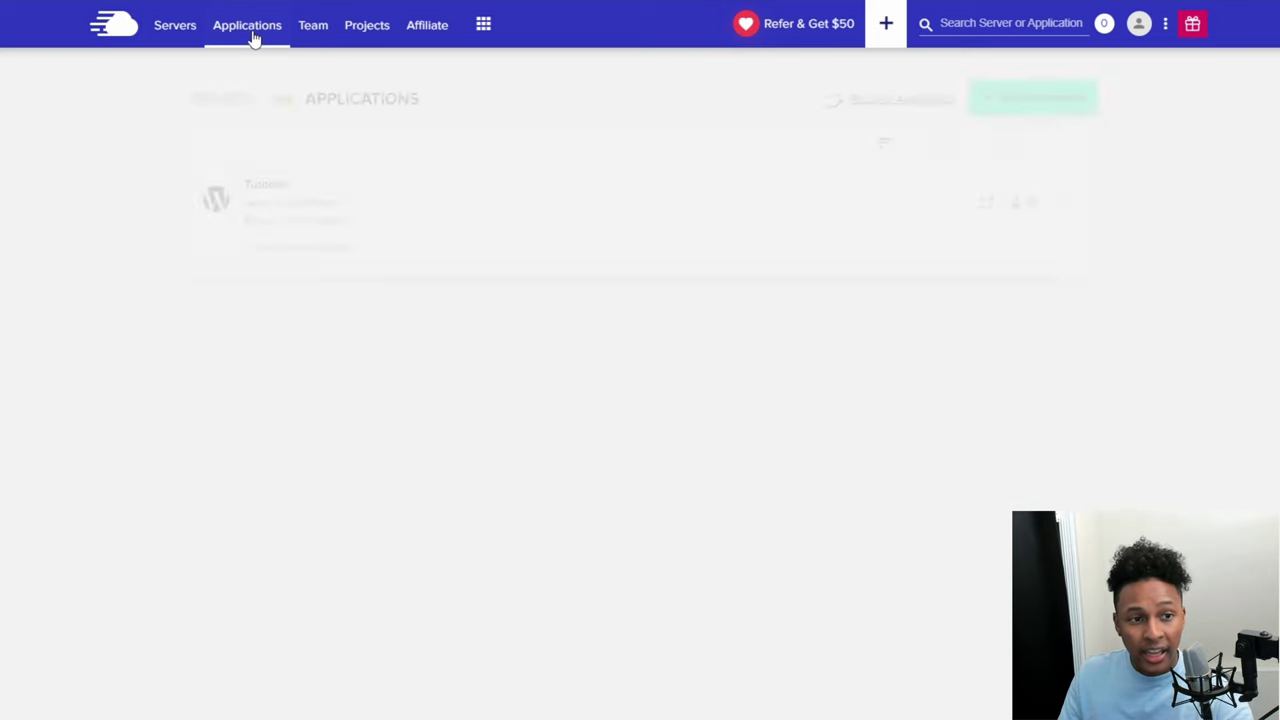
{"action": "left_click", "coordinate": [390, 232]}
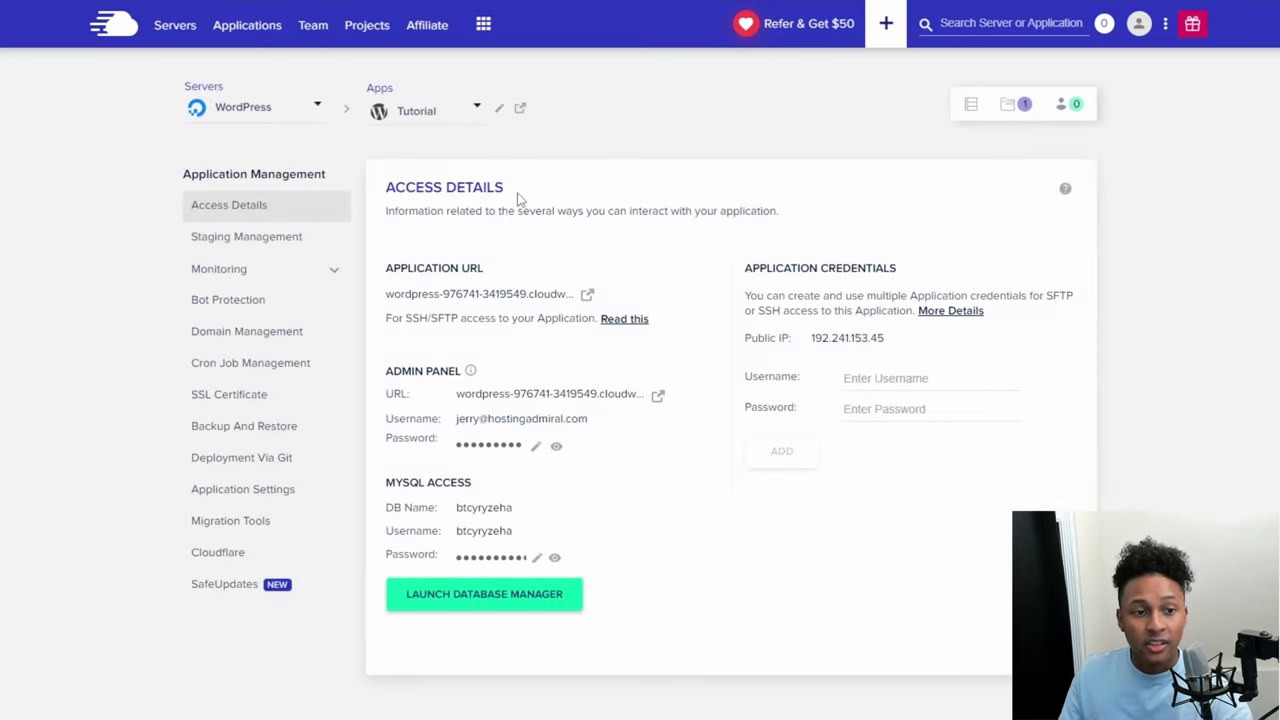
{"action": "double_click", "coordinate": [497, 203]}
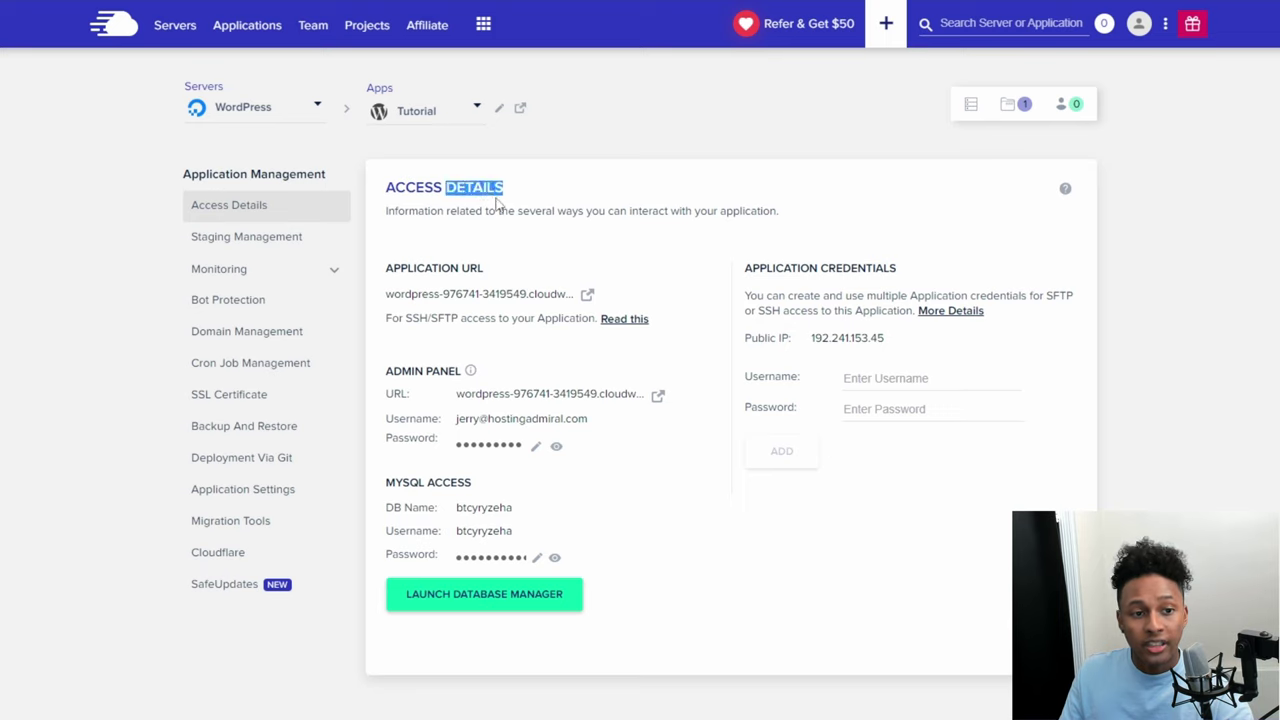
{"action": "left_click", "coordinate": [707, 602]}
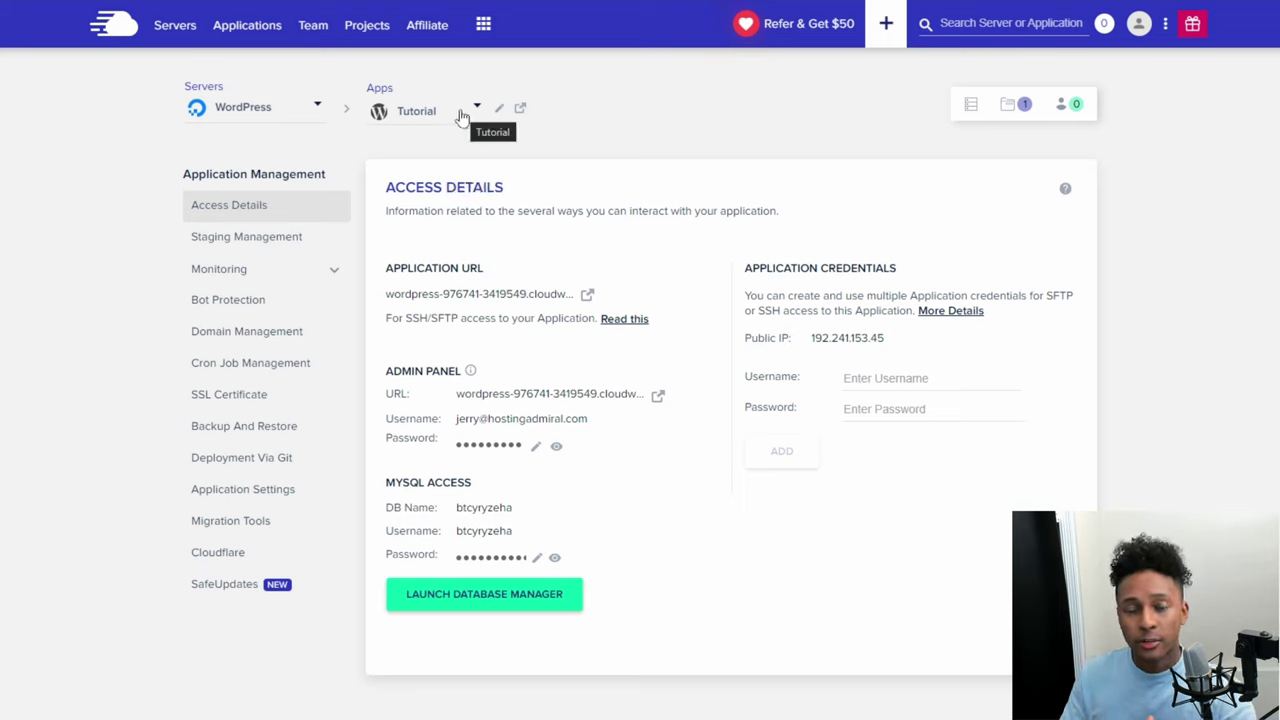
{"action": "left_click", "coordinate": [186, 30]}
{"action": "left_click", "coordinate": [466, 202]}
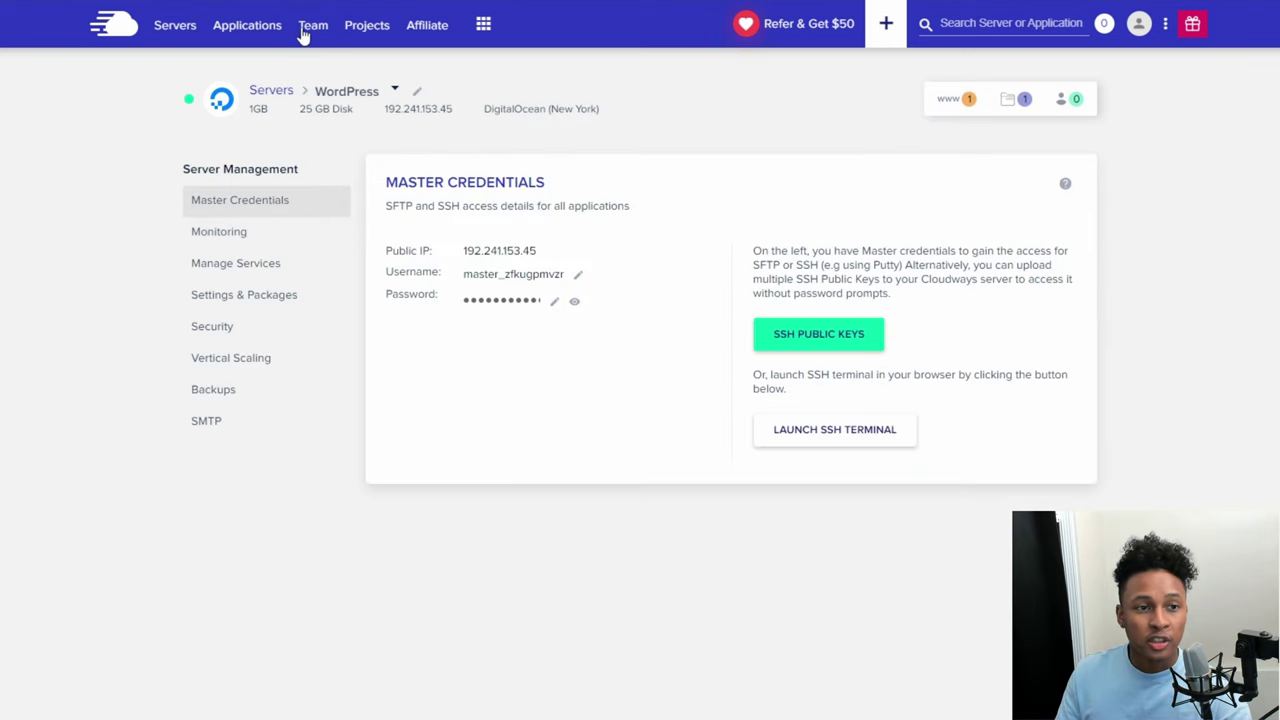
{"action": "left_click", "coordinate": [257, 30]}
{"action": "left_click", "coordinate": [374, 221]}
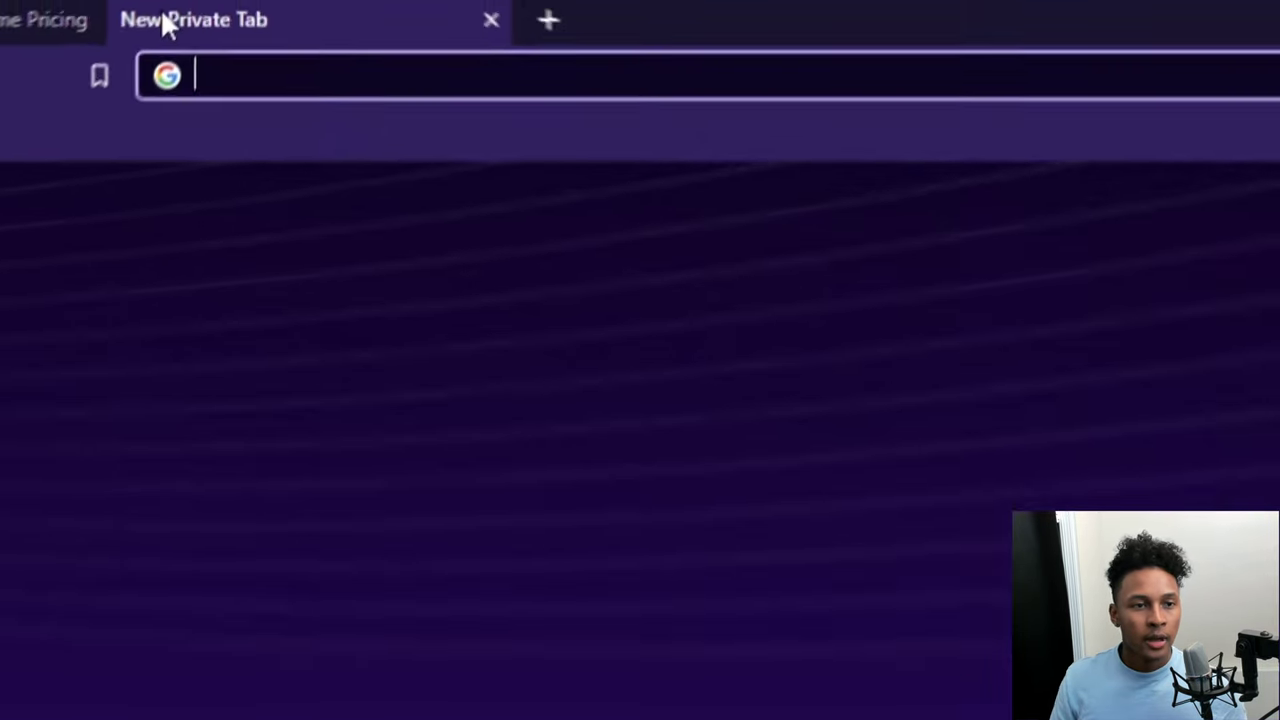
{"action": "type", "text": "https://hostingadmiraltut.com/"}
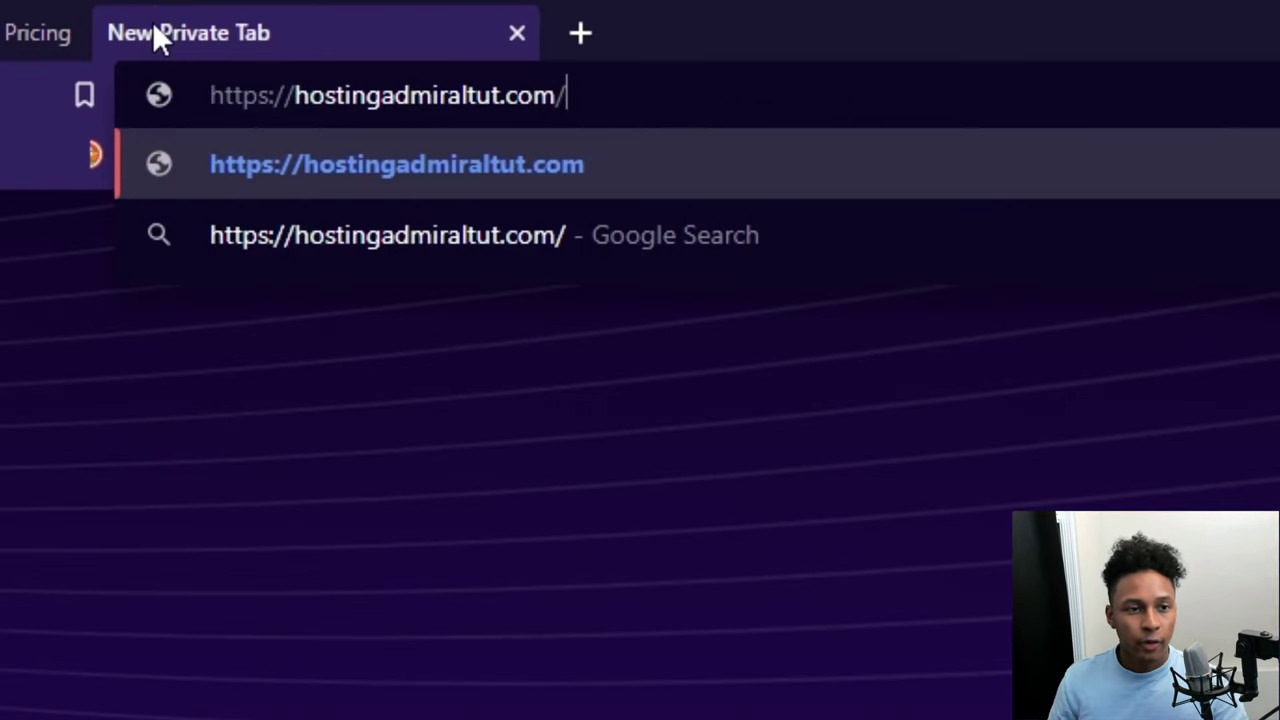
{"action": "key", "text": "Return"}
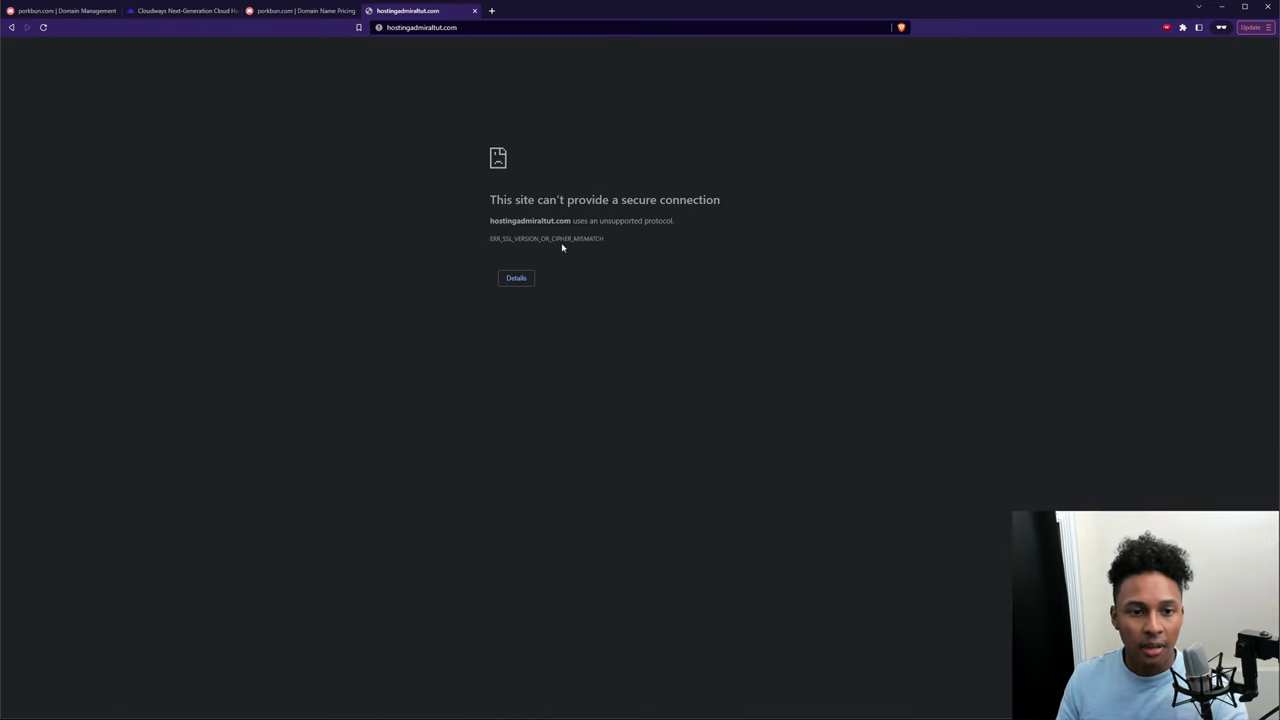
{"action": "left_click", "coordinate": [475, 11]}
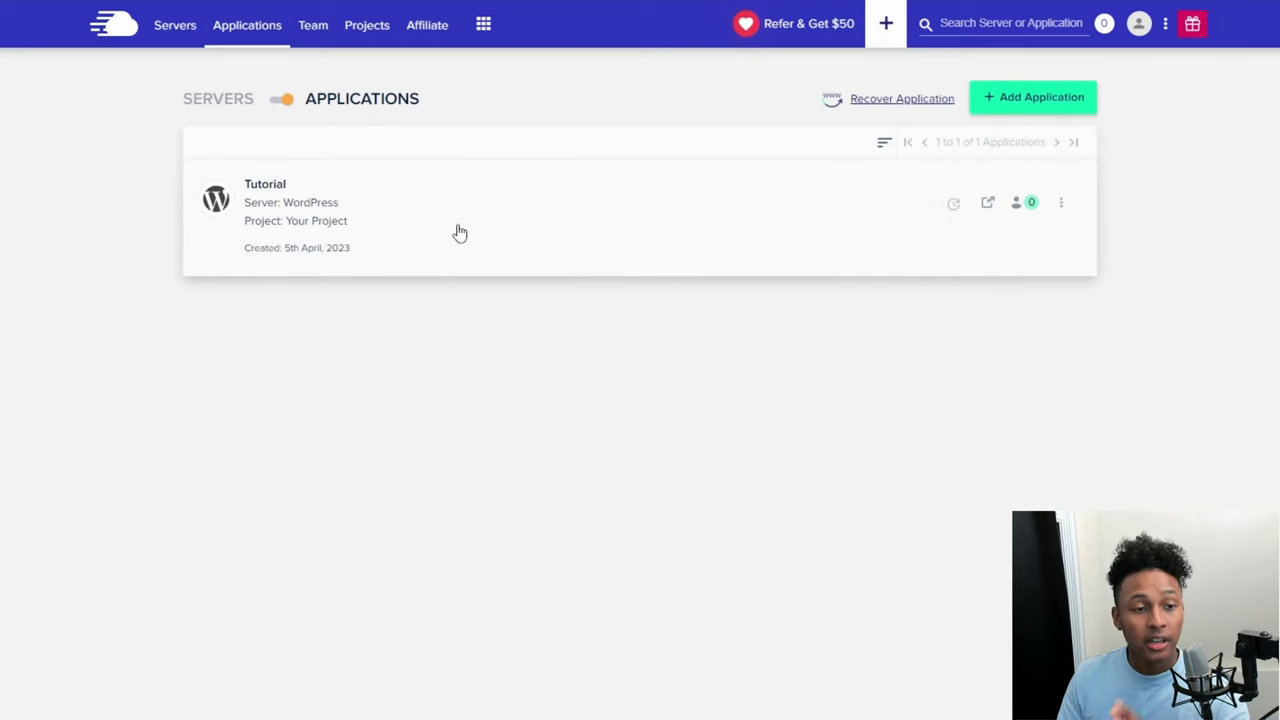
Step: Add hostingadmiral.com as a domain of the Tutorial application in Domain Management
{"action": "left_click", "coordinate": [459, 230]}
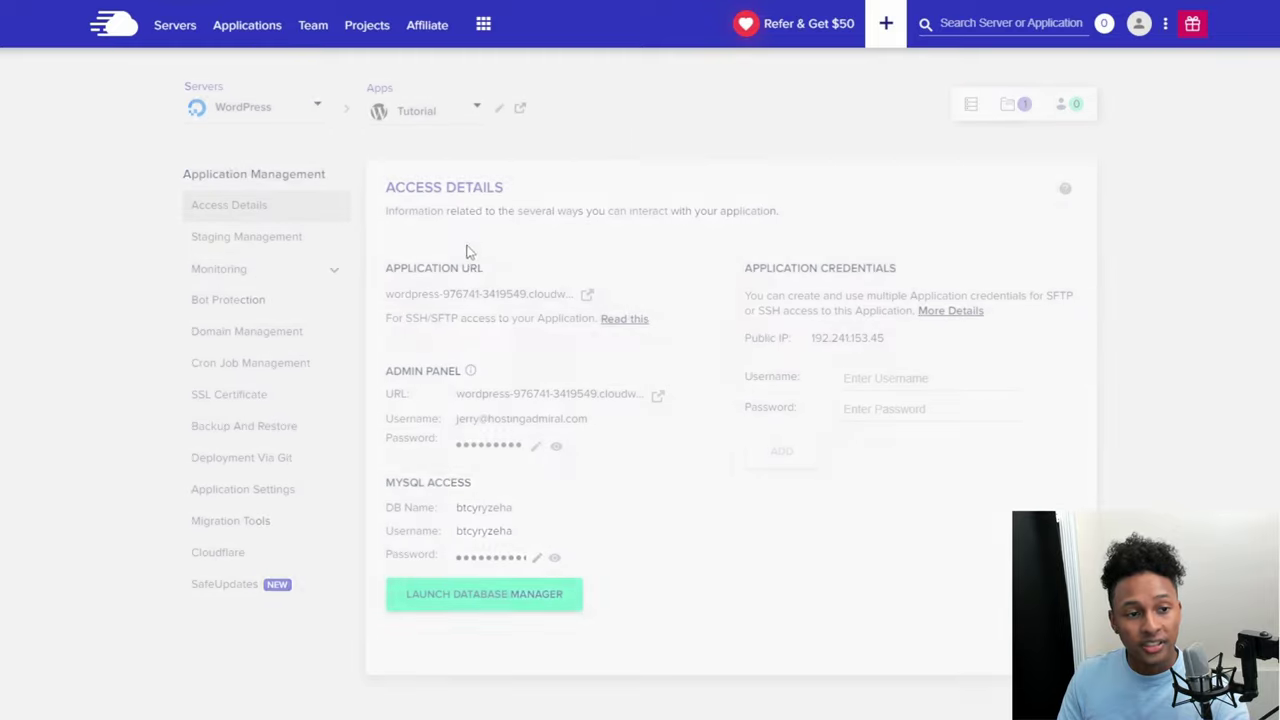
{"action": "left_click", "coordinate": [276, 349]}
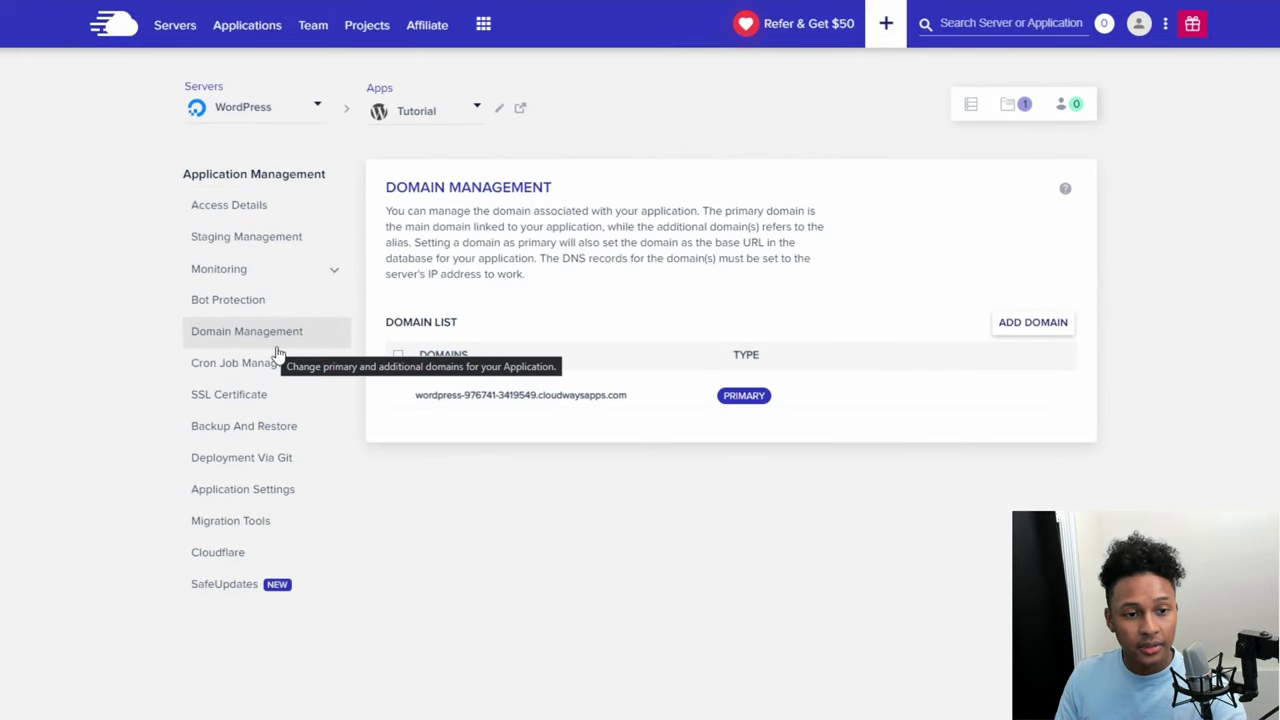
{"action": "left_click", "coordinate": [1033, 322]}
{"action": "scroll", "coordinate": [486, 380], "scroll_direction": "down", "scroll_amount": 2}
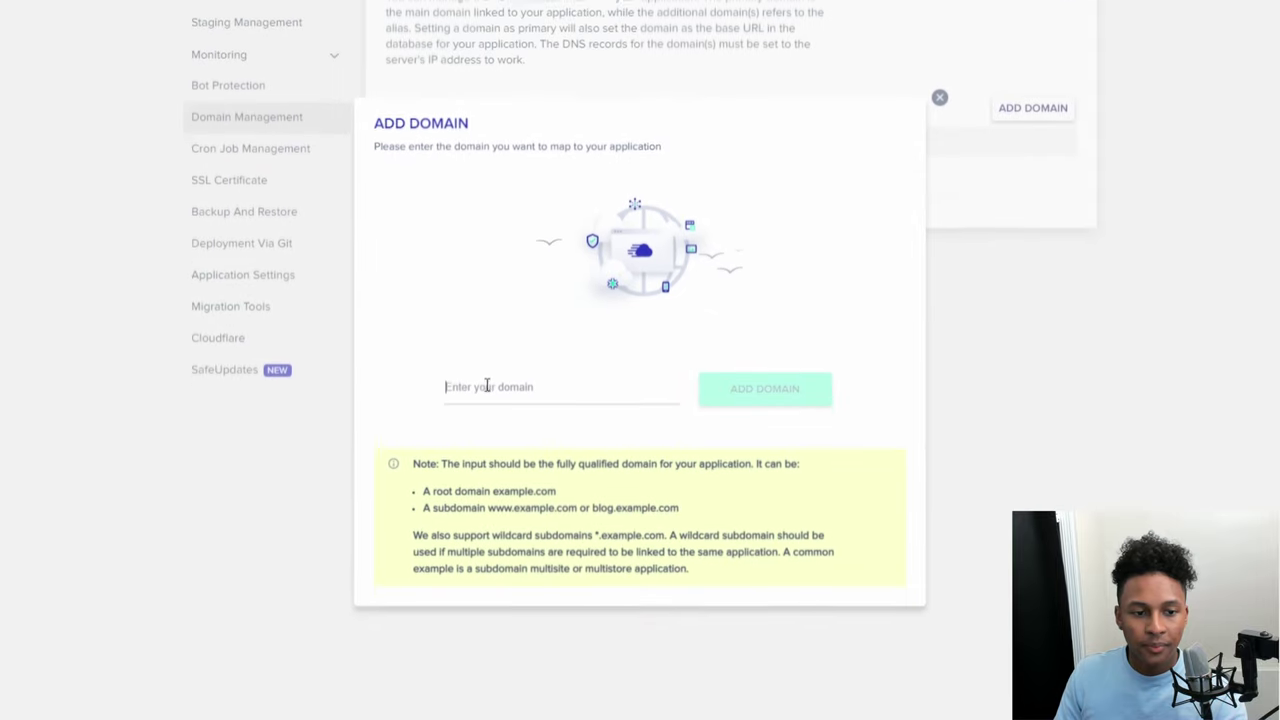
{"action": "left_click", "coordinate": [533, 394]}
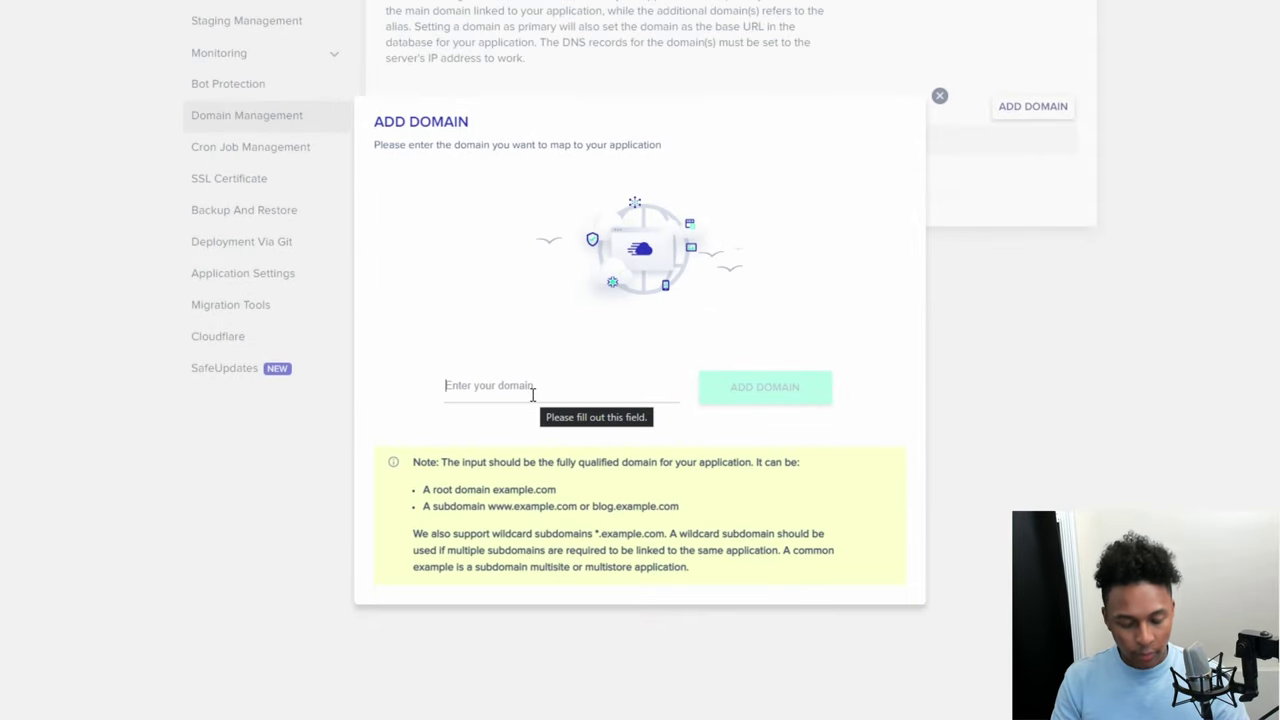
{"action": "type", "text": "hostingadmiral"}
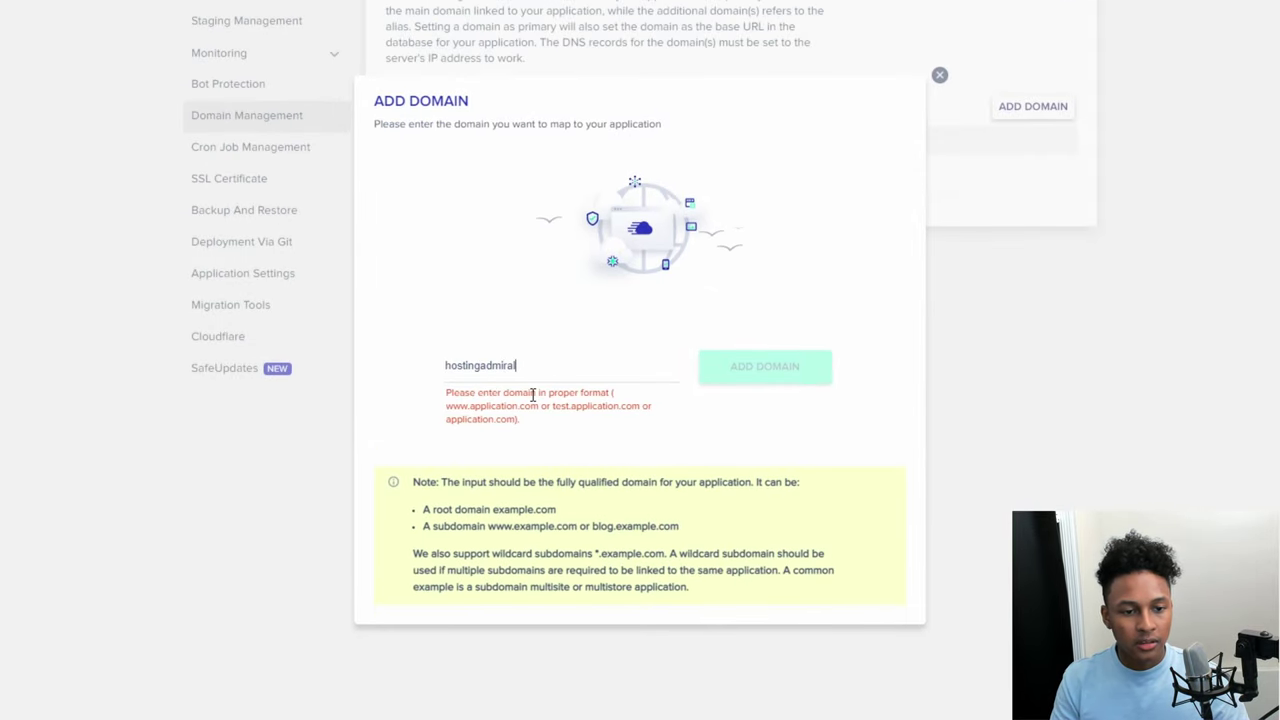
{"action": "type", "text": ".com"}
{"action": "left_click", "coordinate": [760, 384]}
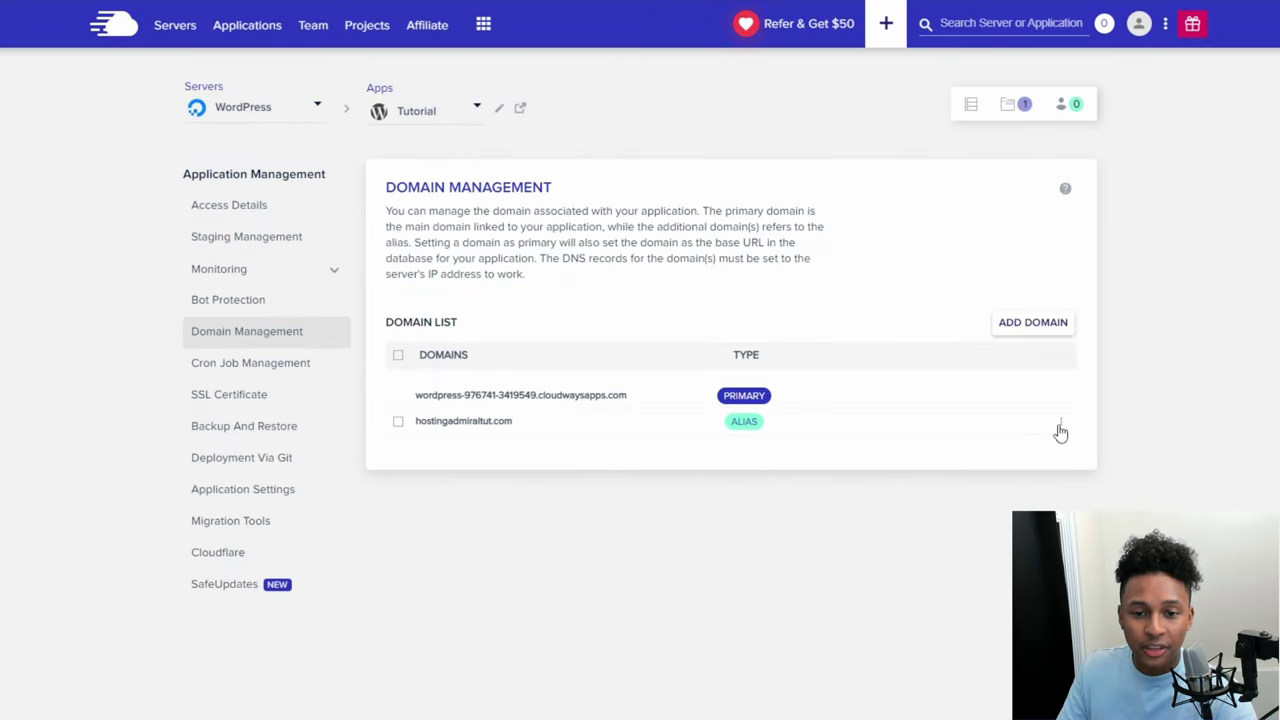
Step: Set hostingadmiraltut.com as primary and select its name for copying
{"action": "left_click", "coordinate": [1060, 426]}
{"action": "left_click", "coordinate": [1028, 452]}
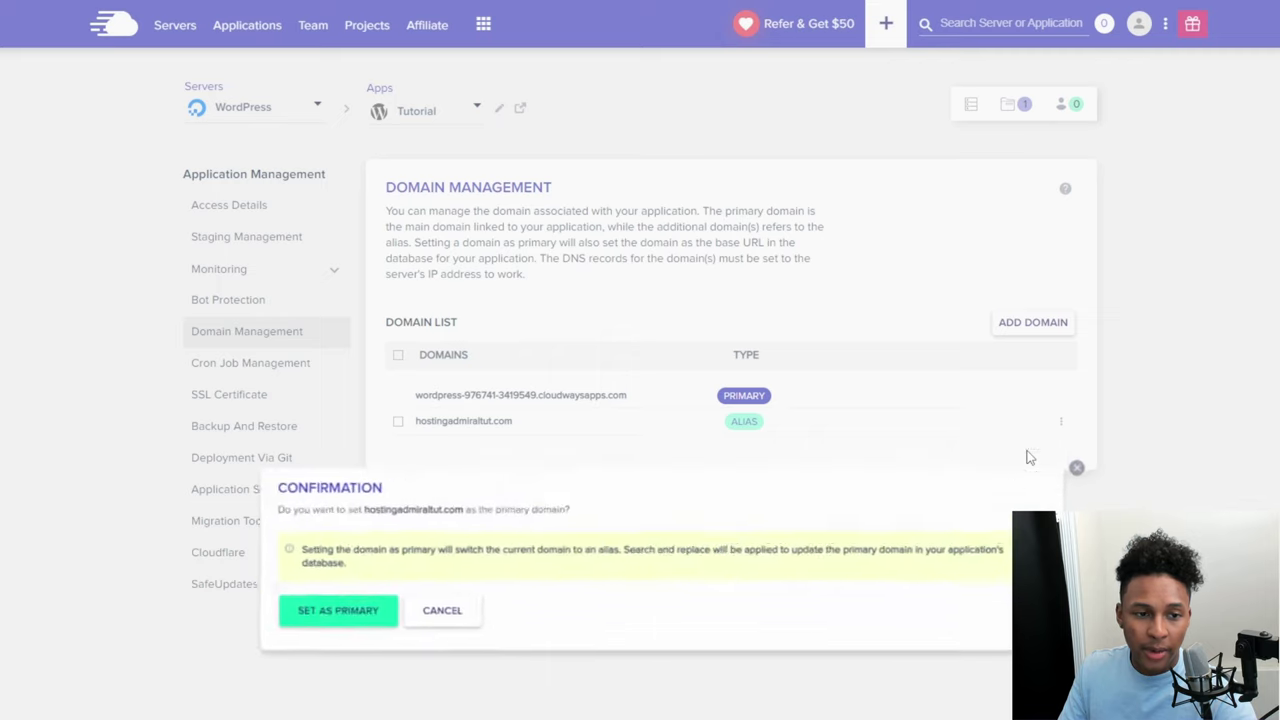
{"action": "left_click", "coordinate": [283, 620]}
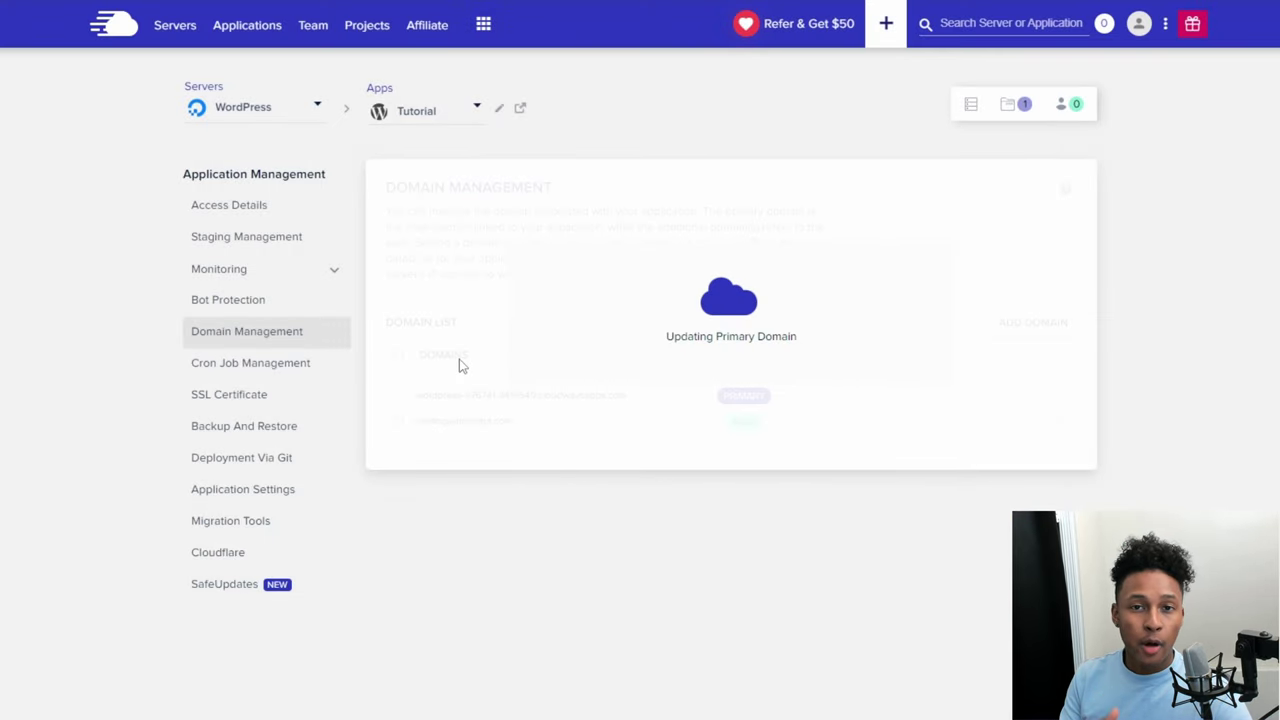
{"action": "left_click_drag", "start_coordinate": [519, 407], "coordinate": [416, 412]}
Step: Copy hostingadmiraltut.com and load it in a new private browser window
{"action": "key", "text": "ctrl+c"}
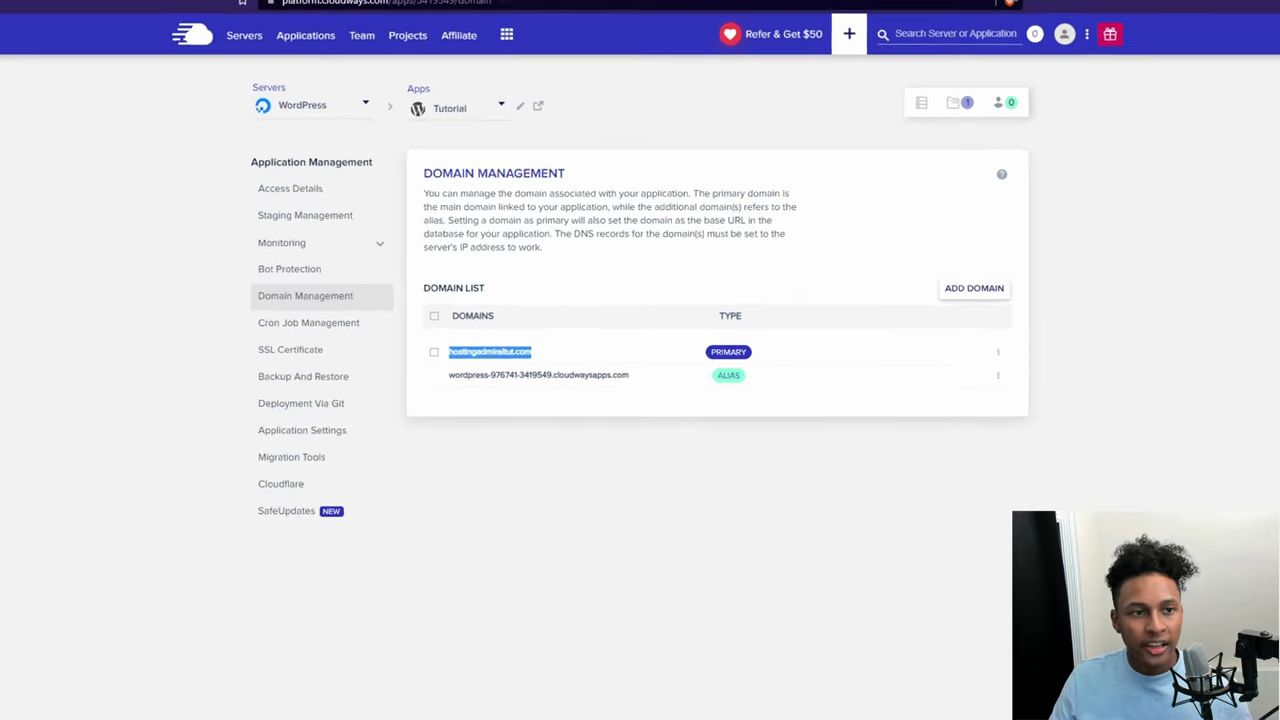
{"action": "key", "text": "ctrl+shift+n"}
{"action": "key", "text": "ctrl+v"}
{"action": "key", "text": "Return"}
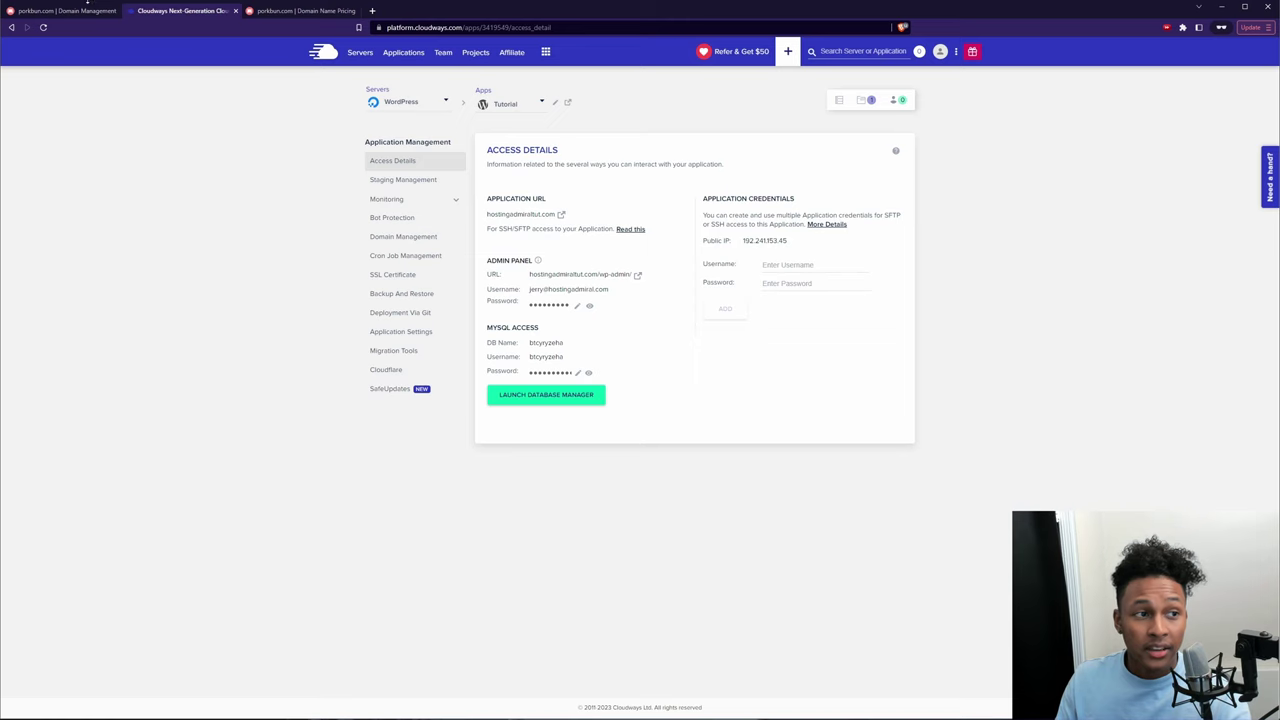
Step: Switch to Porkbun and go to Domain Management from the account menu
{"action": "left_click", "coordinate": [87, 4]}
{"action": "scroll", "coordinate": [585, 399], "scroll_direction": "down", "scroll_amount": 2}
{"action": "scroll", "coordinate": [596, 413], "scroll_direction": "up", "scroll_amount": 2}
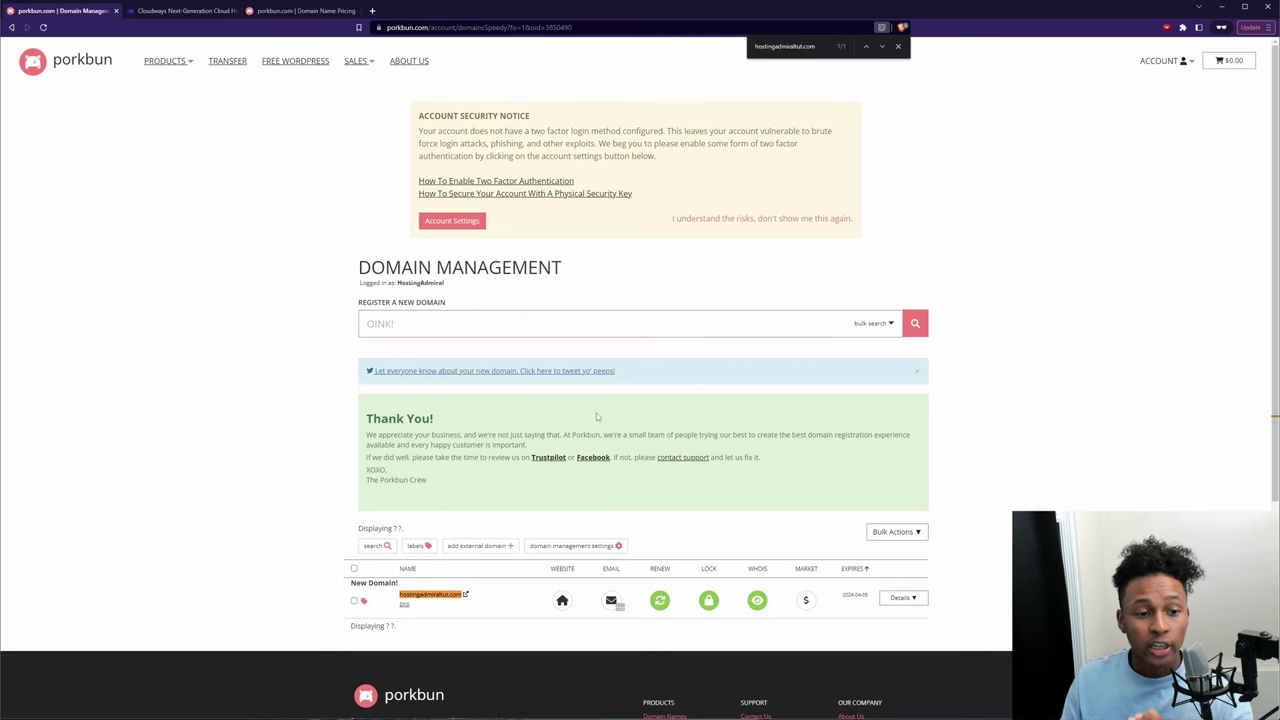
{"action": "key", "text": "Escape"}
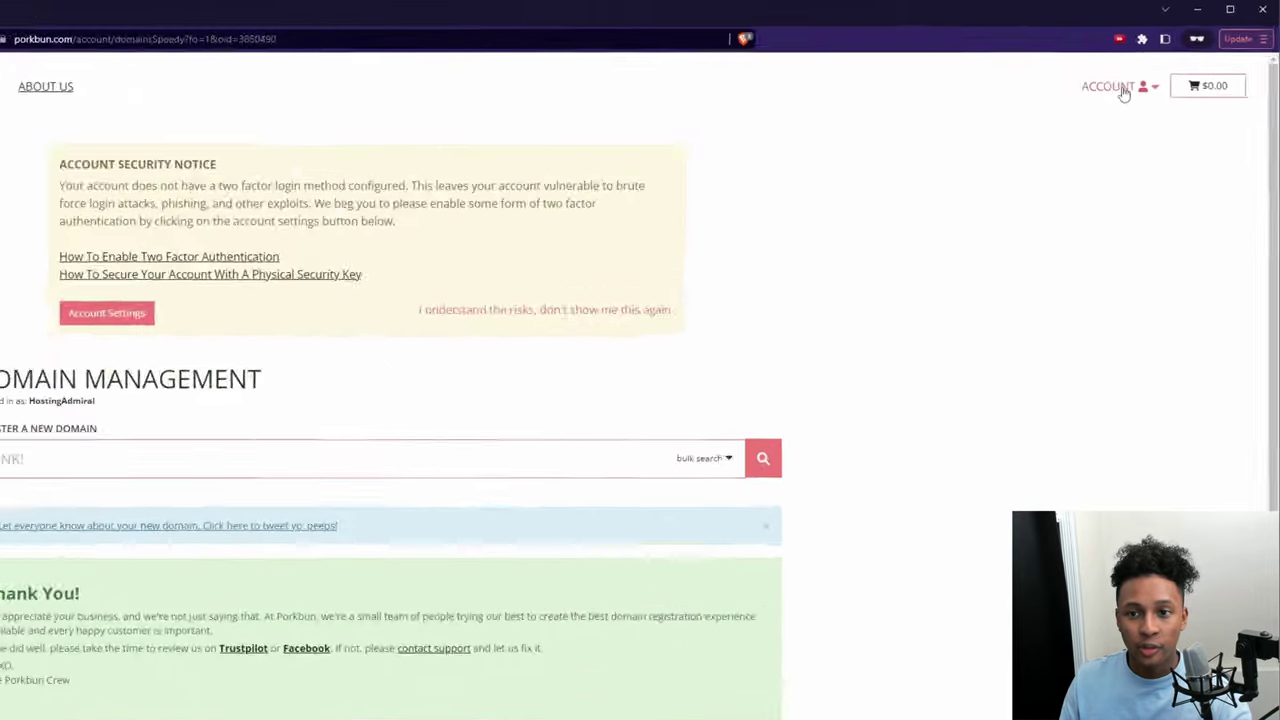
{"action": "left_click", "coordinate": [1170, 63]}
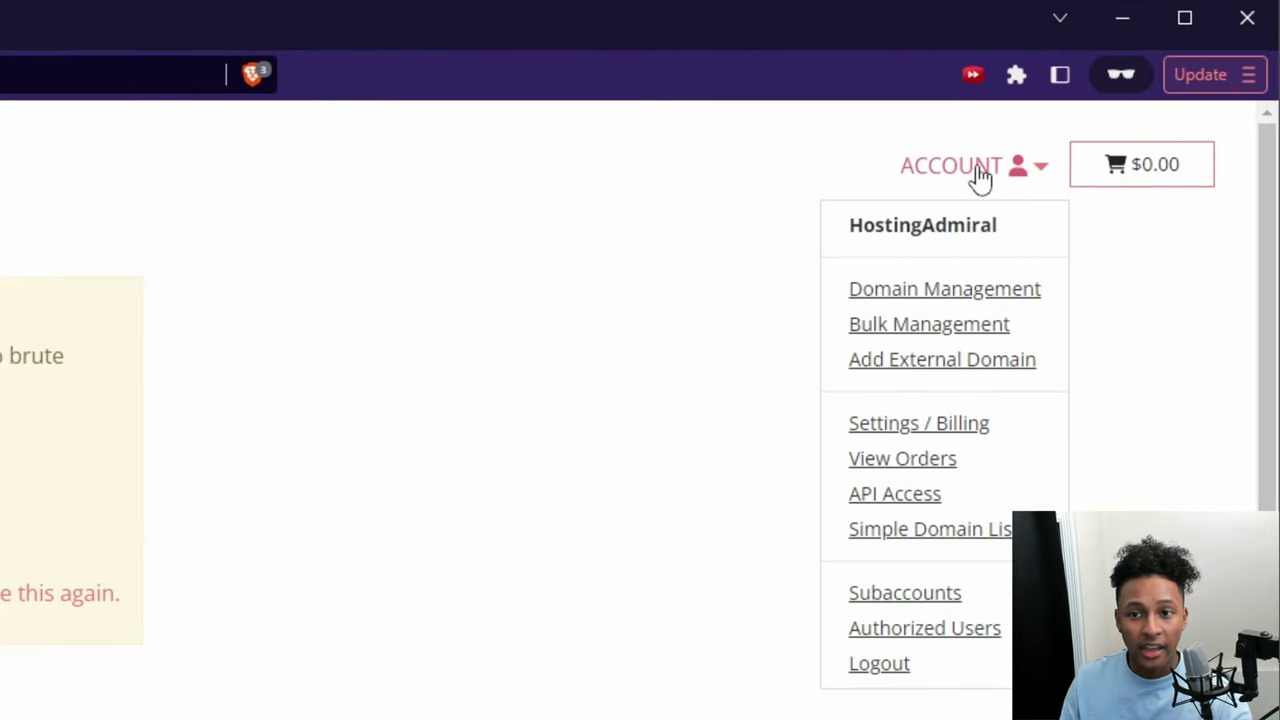
{"action": "left_click", "coordinate": [977, 290]}
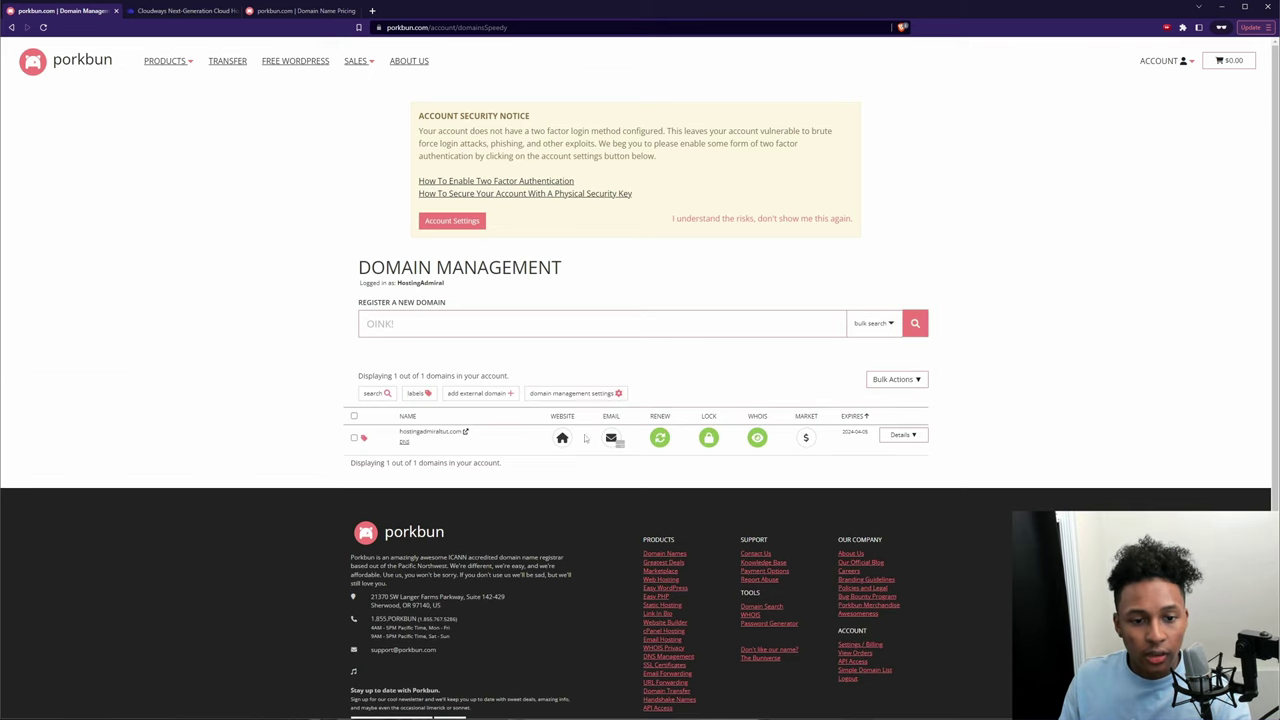
Step: Expand hostingadmiraltut.com's details and open its DNS records editor
{"action": "left_click", "coordinate": [912, 436]}
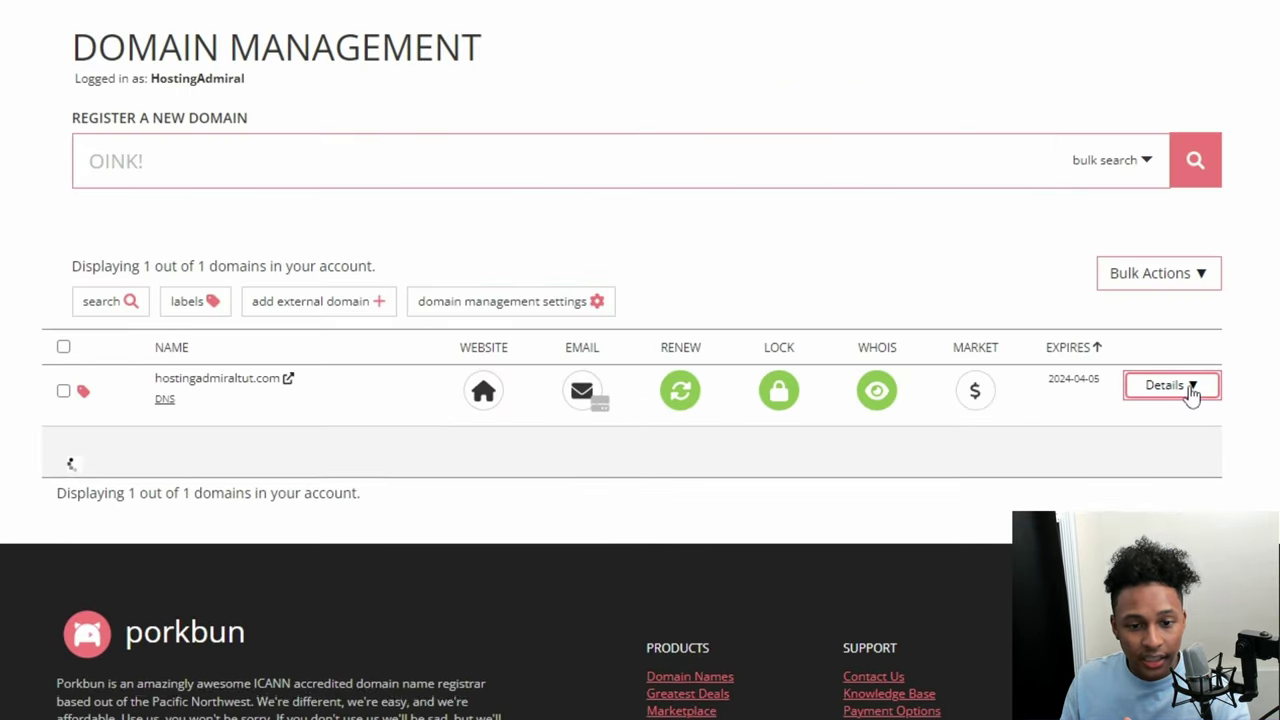
{"action": "scroll", "coordinate": [600, 300], "scroll_direction": "down", "scroll_amount": 3}
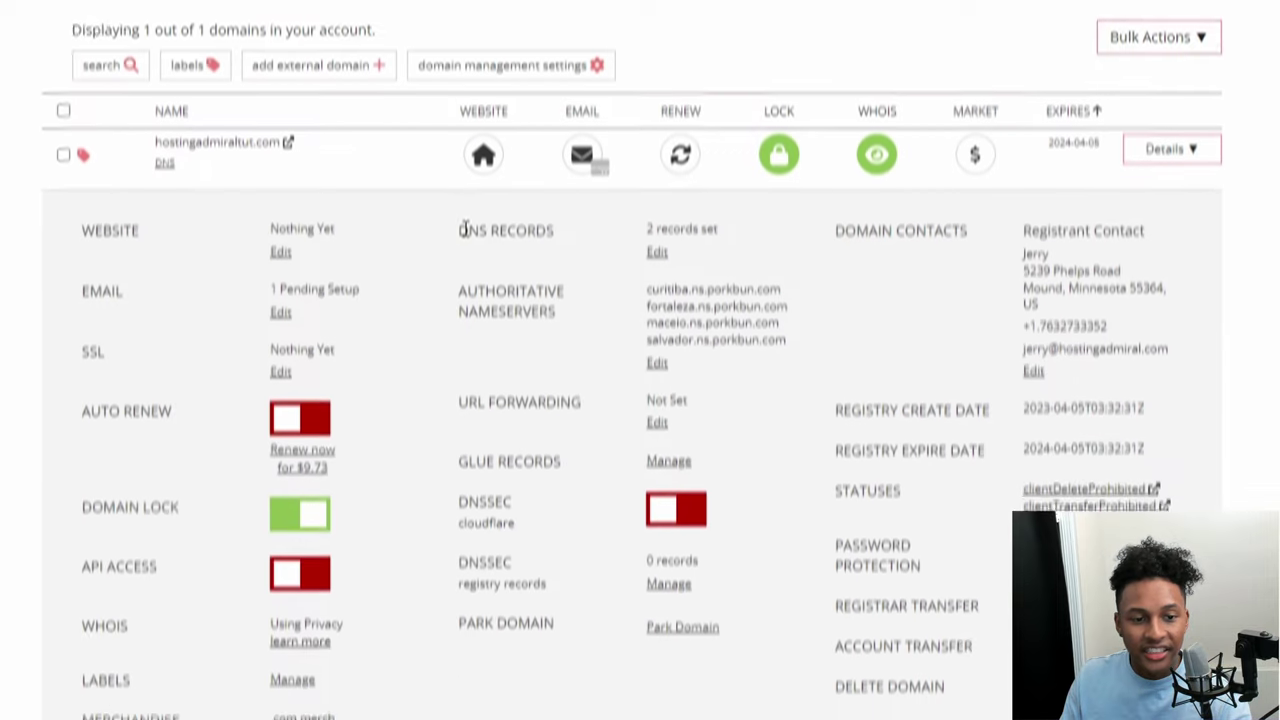
{"action": "left_click_drag", "start_coordinate": [458, 140], "coordinate": [551, 132]}
{"action": "left_click", "coordinate": [532, 147]}
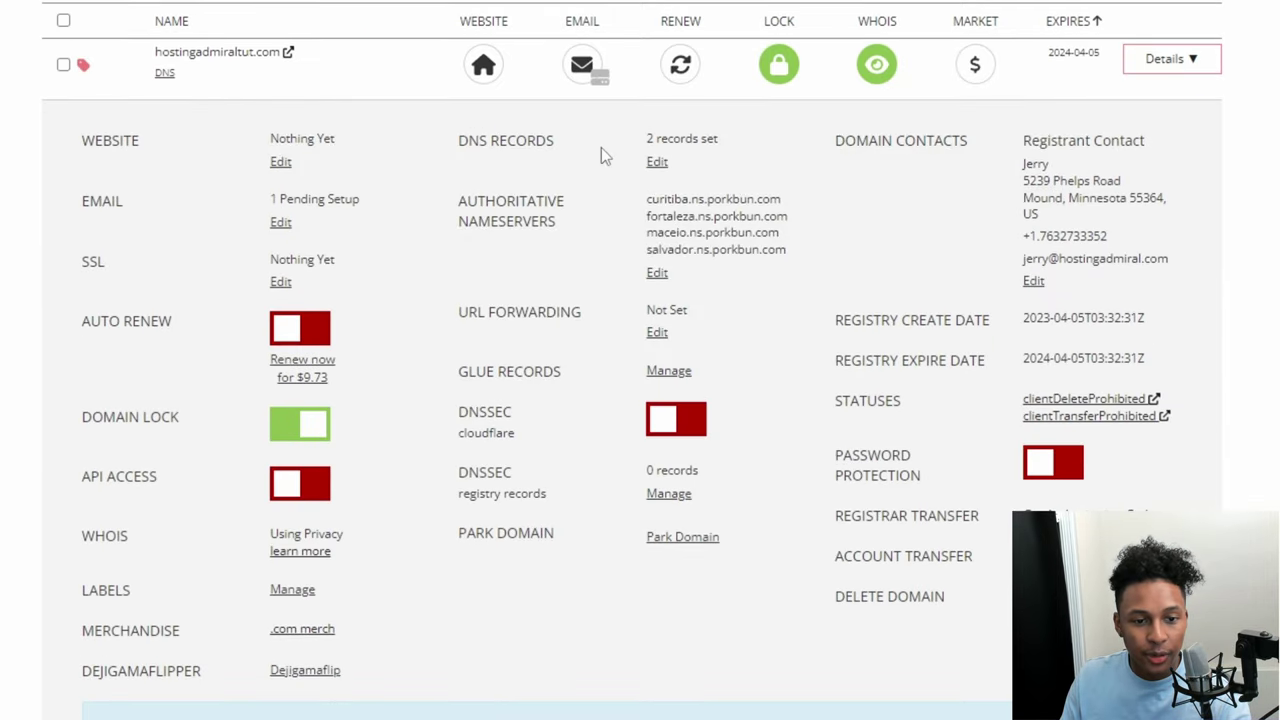
{"action": "left_click", "coordinate": [657, 161]}
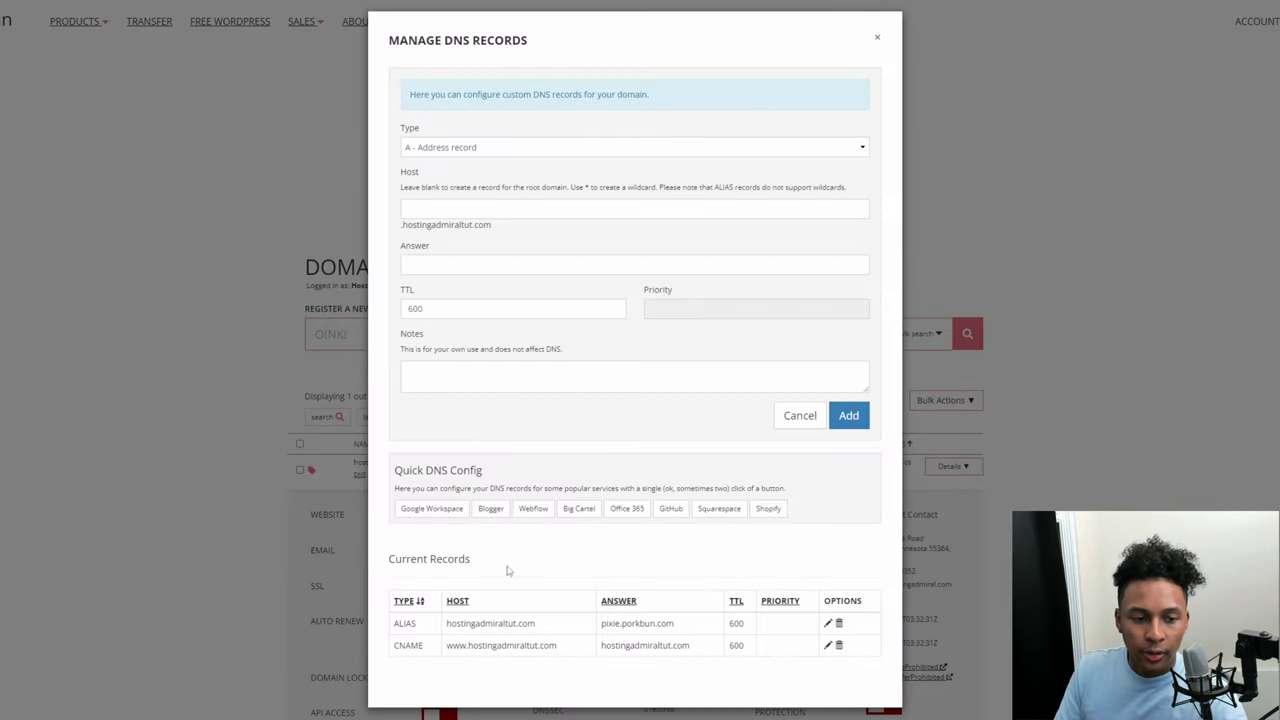
Step: Delete the www CNAME and ALIAS records for hostingadmiraltut.com
{"action": "left_click_drag", "start_coordinate": [507, 570], "coordinate": [390, 558]}
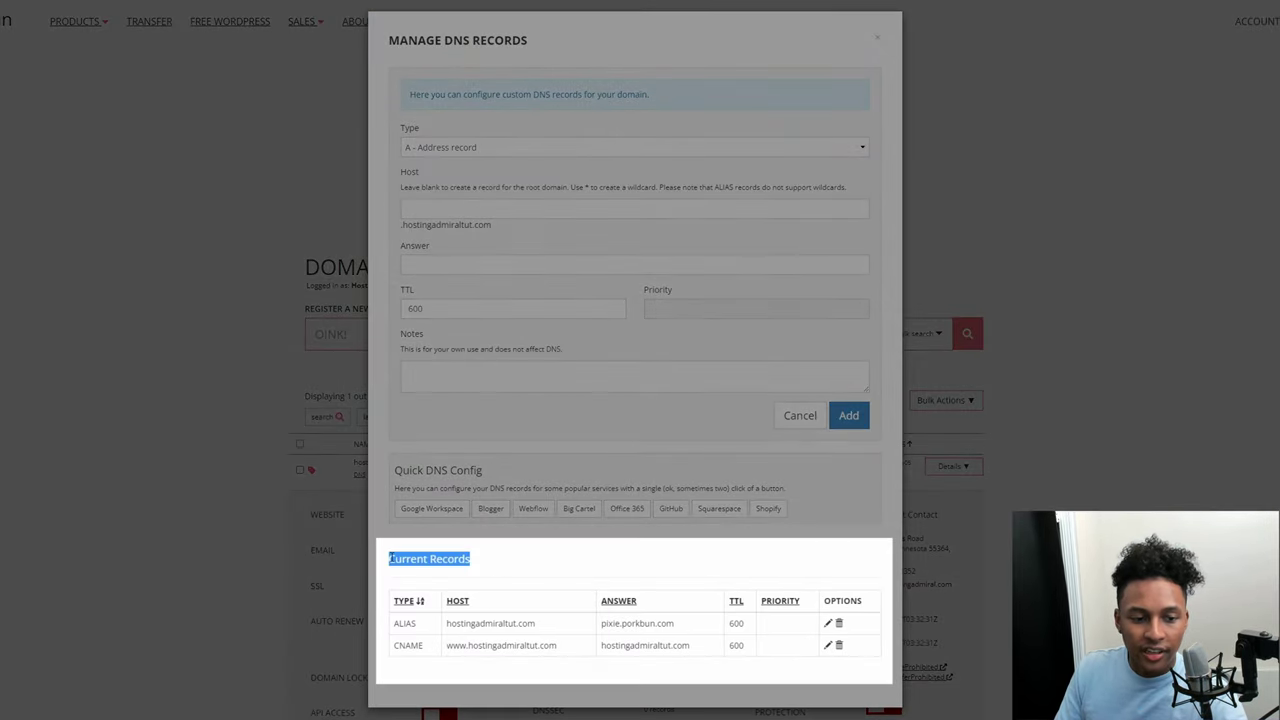
{"action": "left_click", "coordinate": [839, 647]}
{"action": "left_click", "coordinate": [697, 48]}
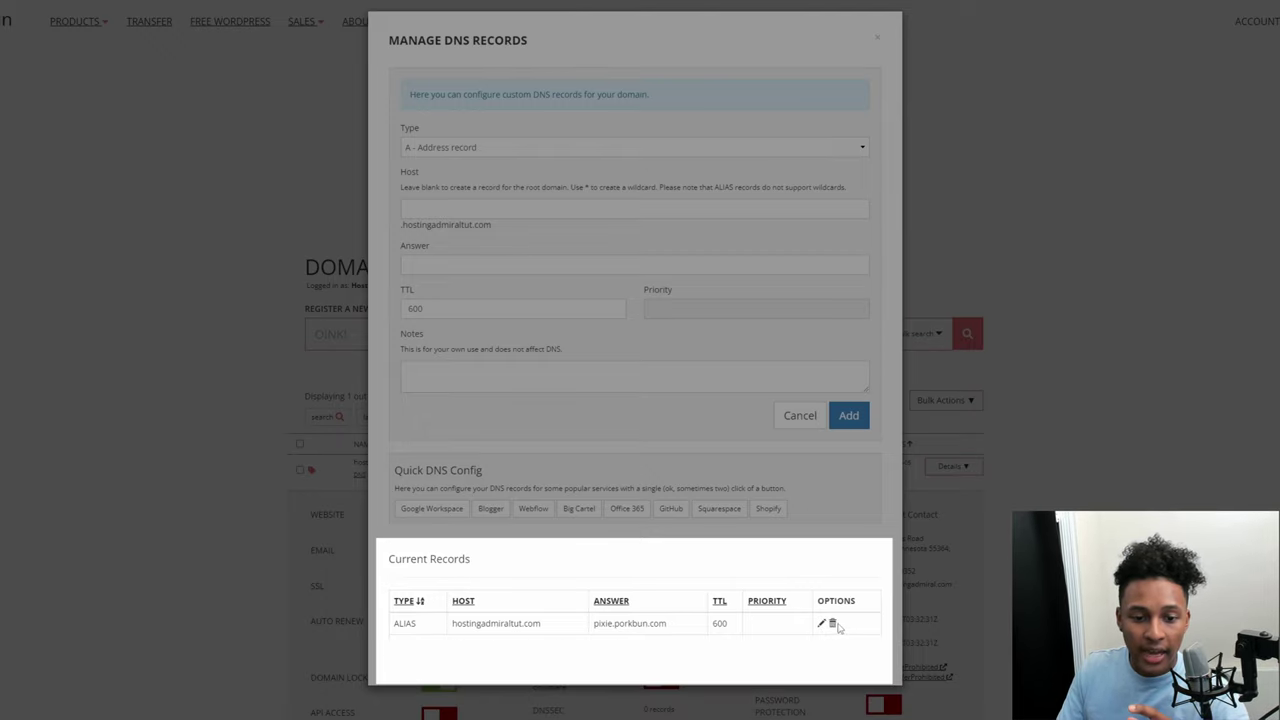
{"action": "left_click", "coordinate": [835, 624]}
{"action": "left_click", "coordinate": [697, 50]}
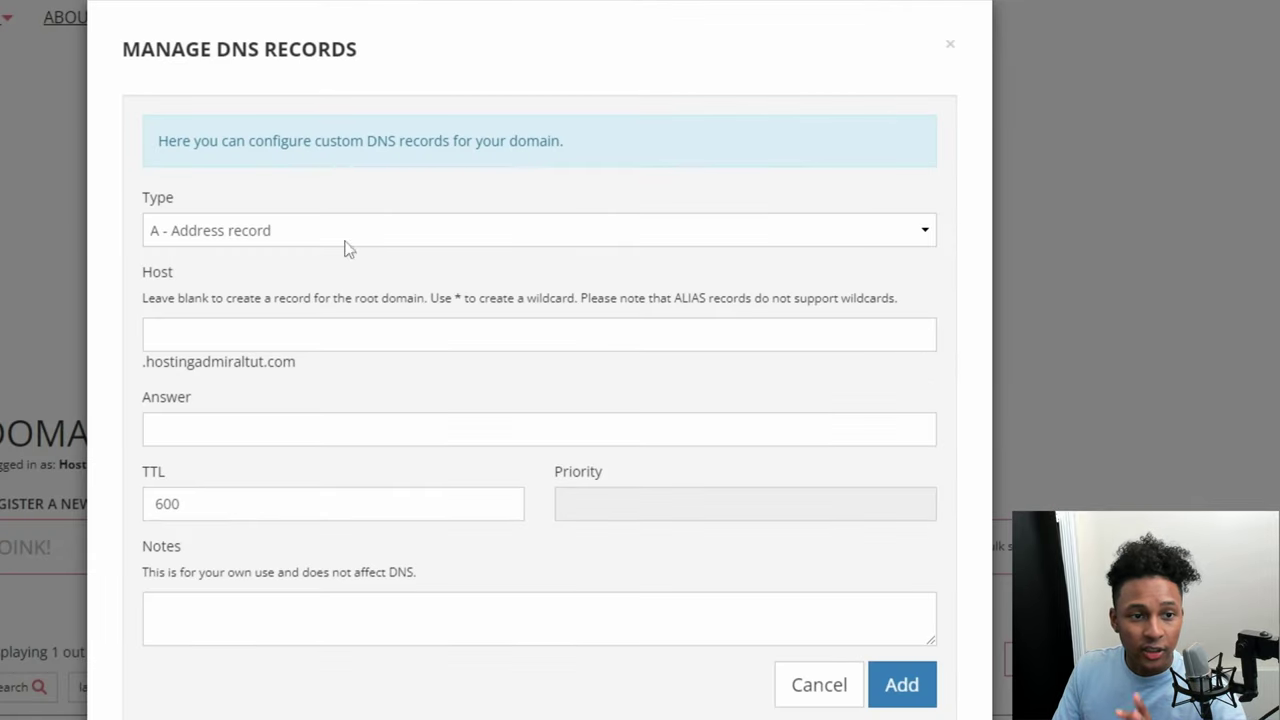
Step: Start a new A - Address record with host @
{"action": "left_click", "coordinate": [488, 146]}
{"action": "left_click", "coordinate": [274, 257]}
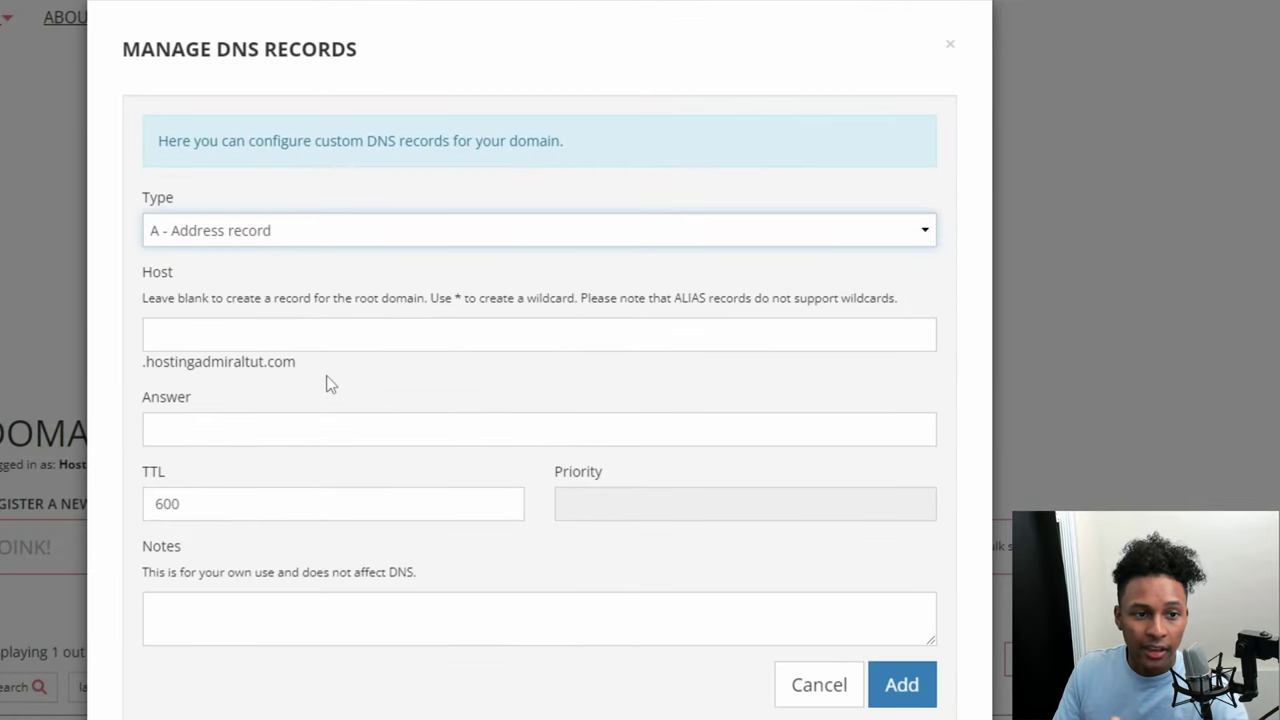
{"action": "left_click", "coordinate": [312, 333]}
{"action": "type", "text": "@"}
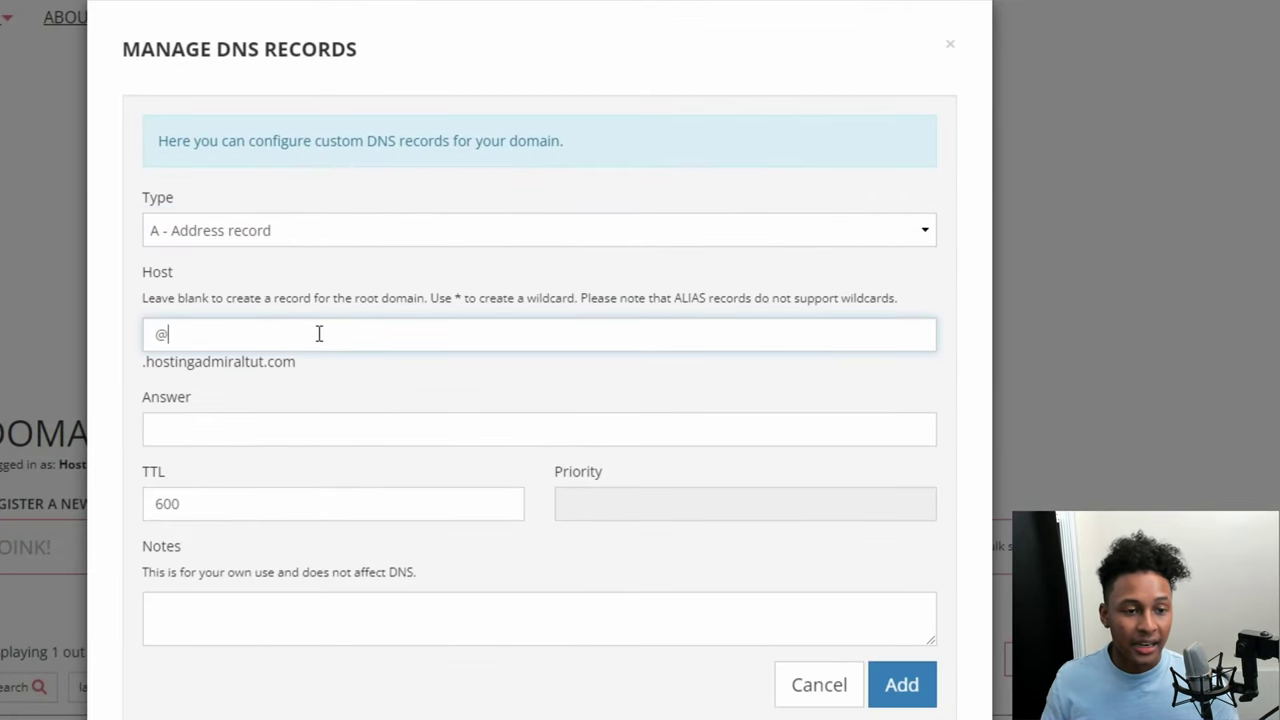
{"action": "left_click", "coordinate": [267, 434]}
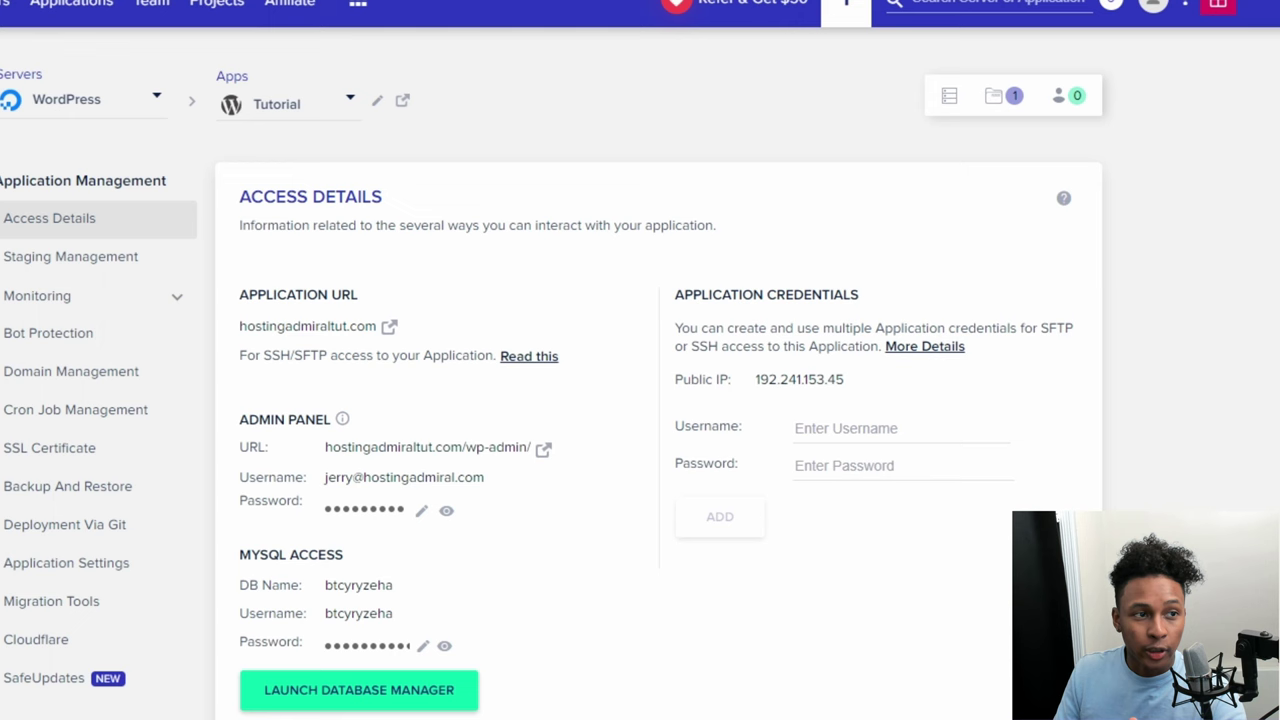
Step: Copy the public IP 192.241.153.45 from the Application Credentials section
{"action": "left_click_drag", "start_coordinate": [878, 311], "coordinate": [682, 296]}
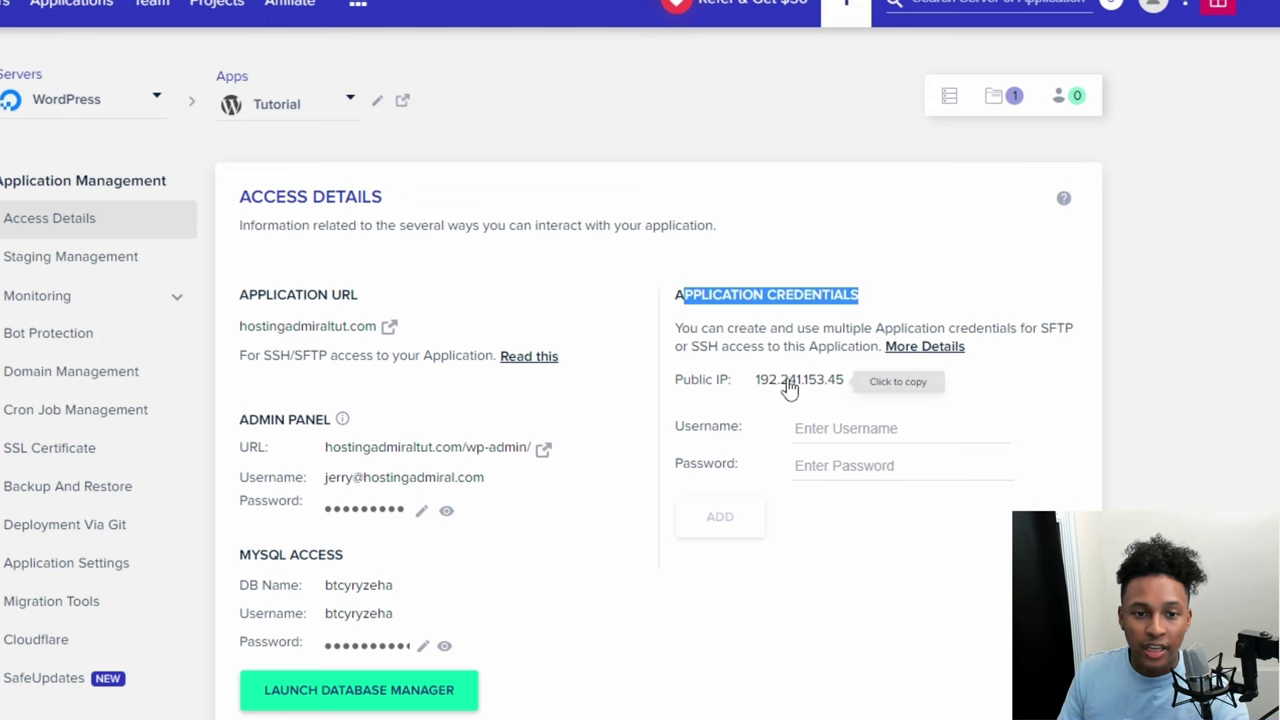
{"action": "left_click", "coordinate": [797, 390]}
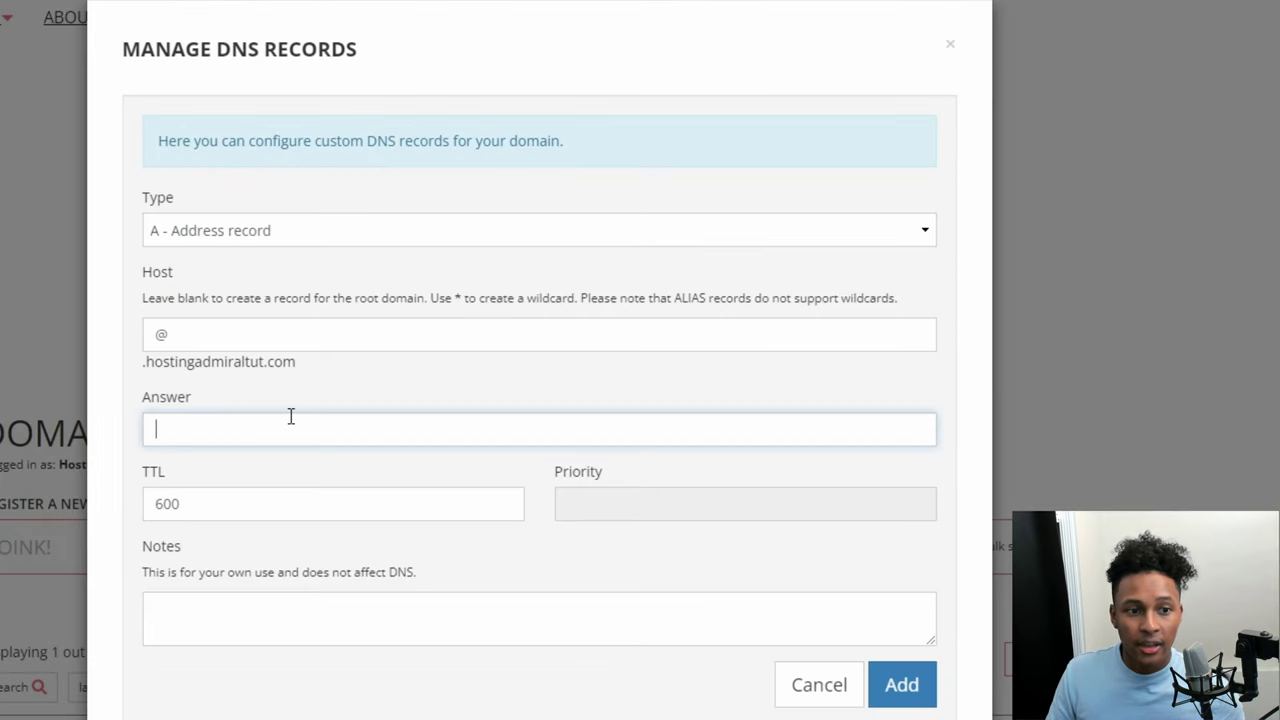
Step: Enter 192.241.153.45 as the A record answer and add a www CNAME to hostingadmiraltut.com
{"action": "type", "text": "192.241.153.45"}
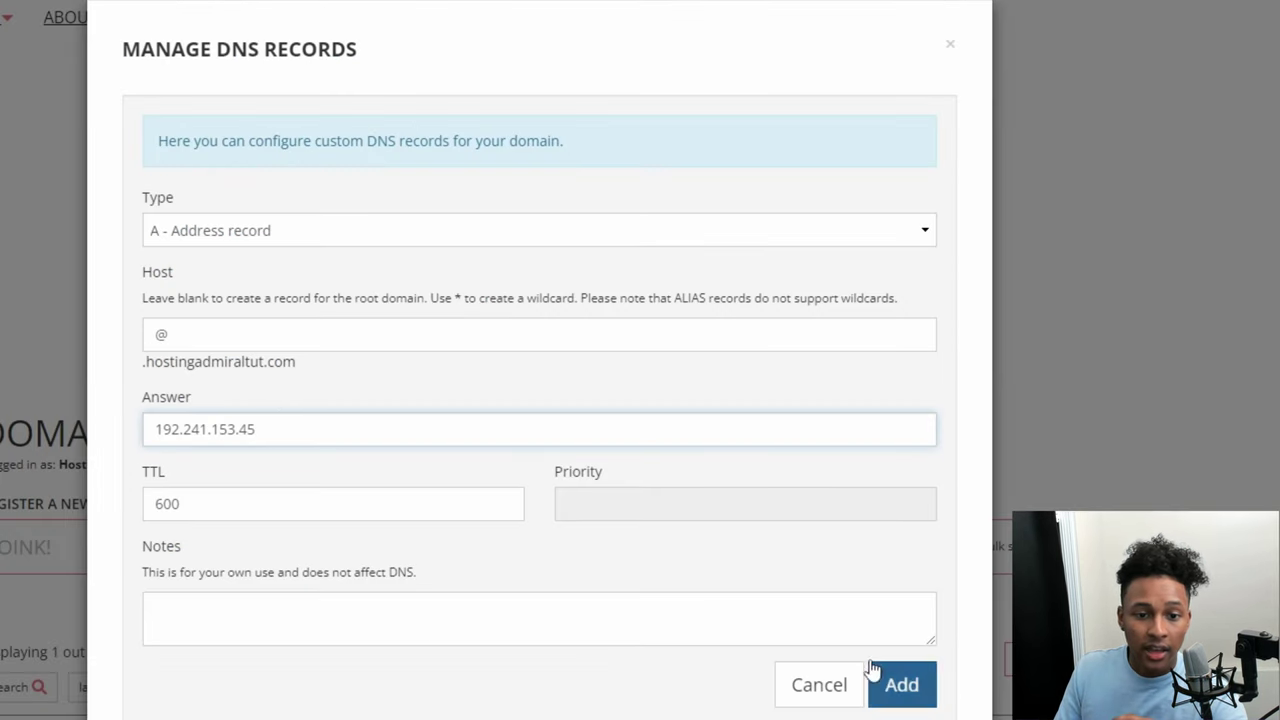
{"action": "left_click", "coordinate": [300, 232]}
{"action": "left_click", "coordinate": [298, 300]}
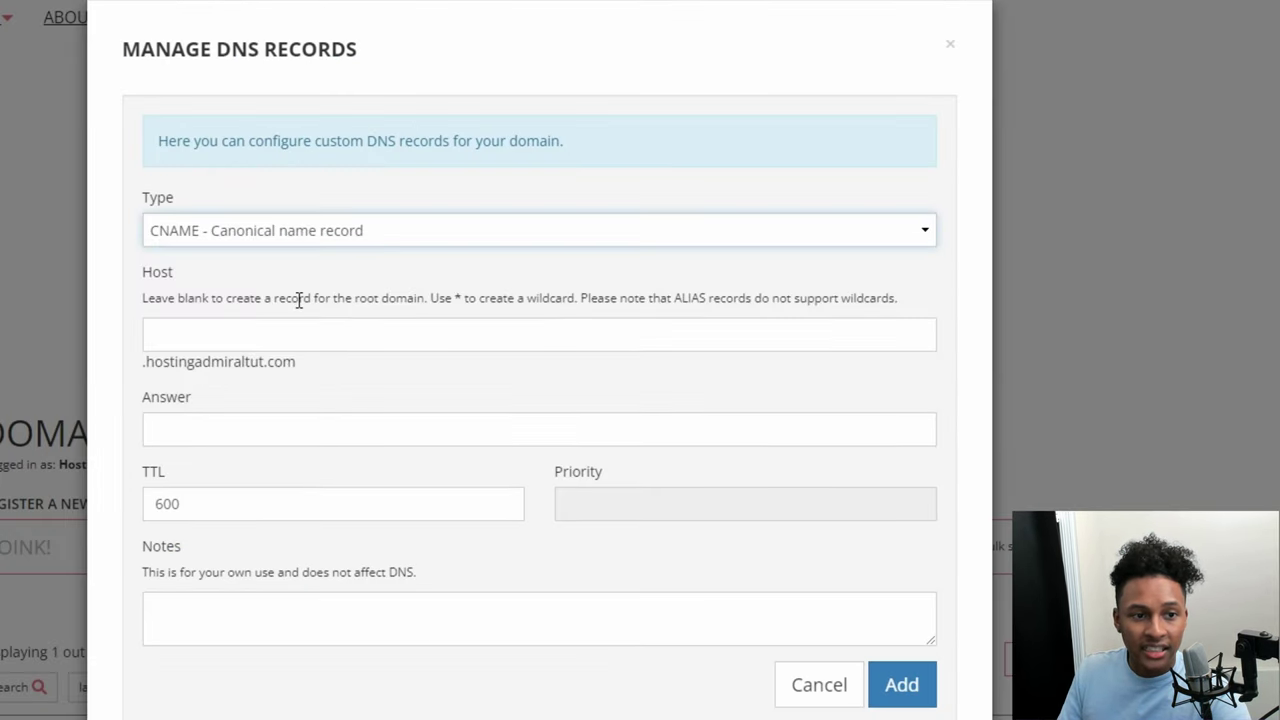
{"action": "left_click", "coordinate": [294, 340]}
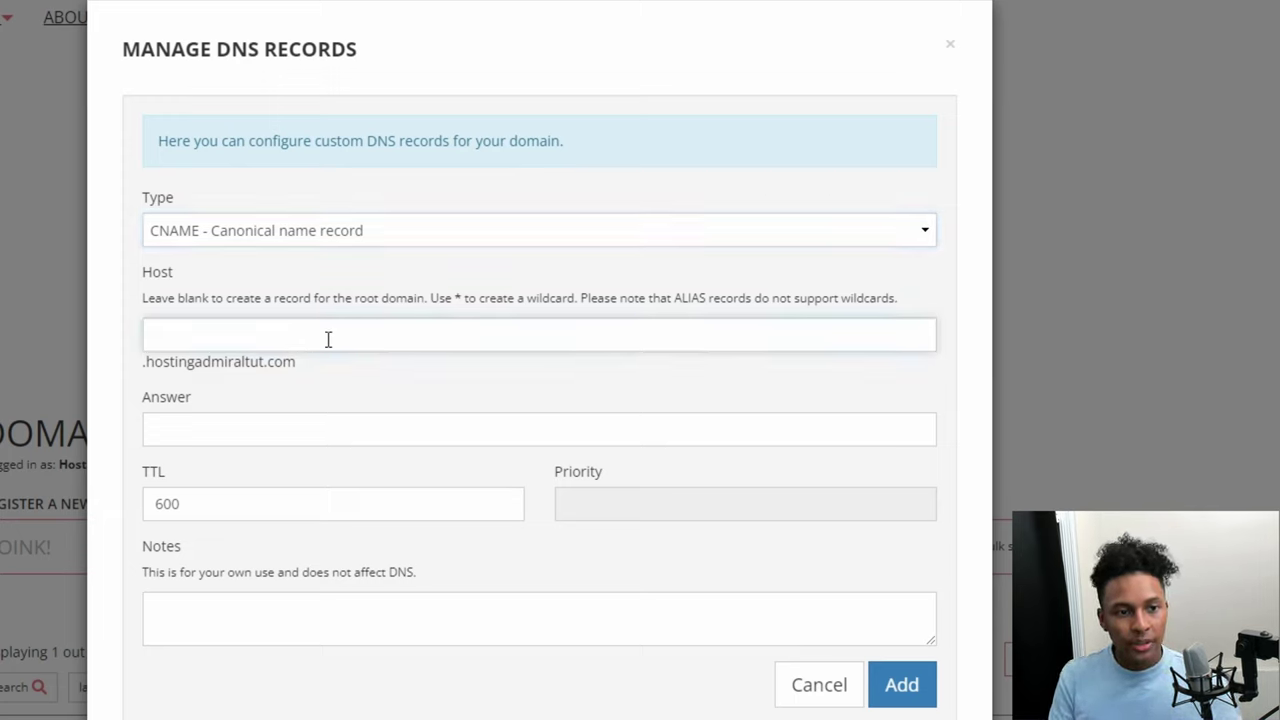
{"action": "type", "text": "www"}
{"action": "key", "text": "Tab"}
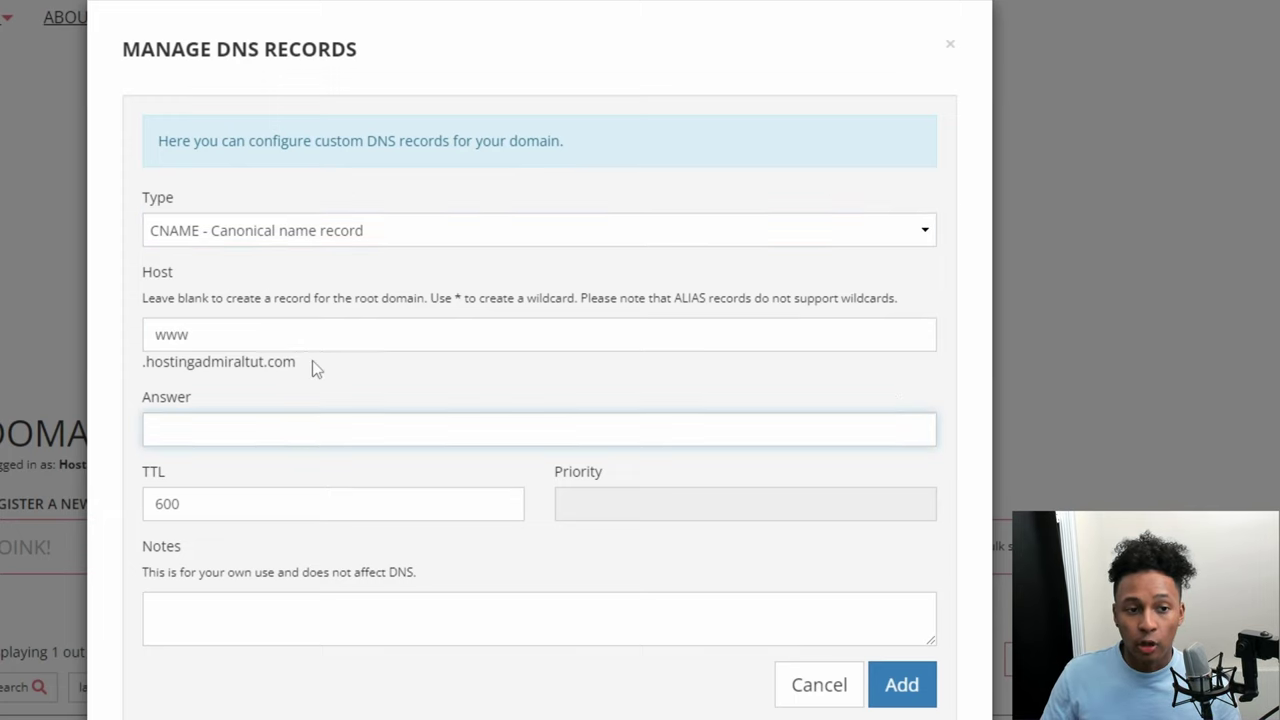
{"action": "left_click_drag", "start_coordinate": [304, 360], "coordinate": [182, 428]}
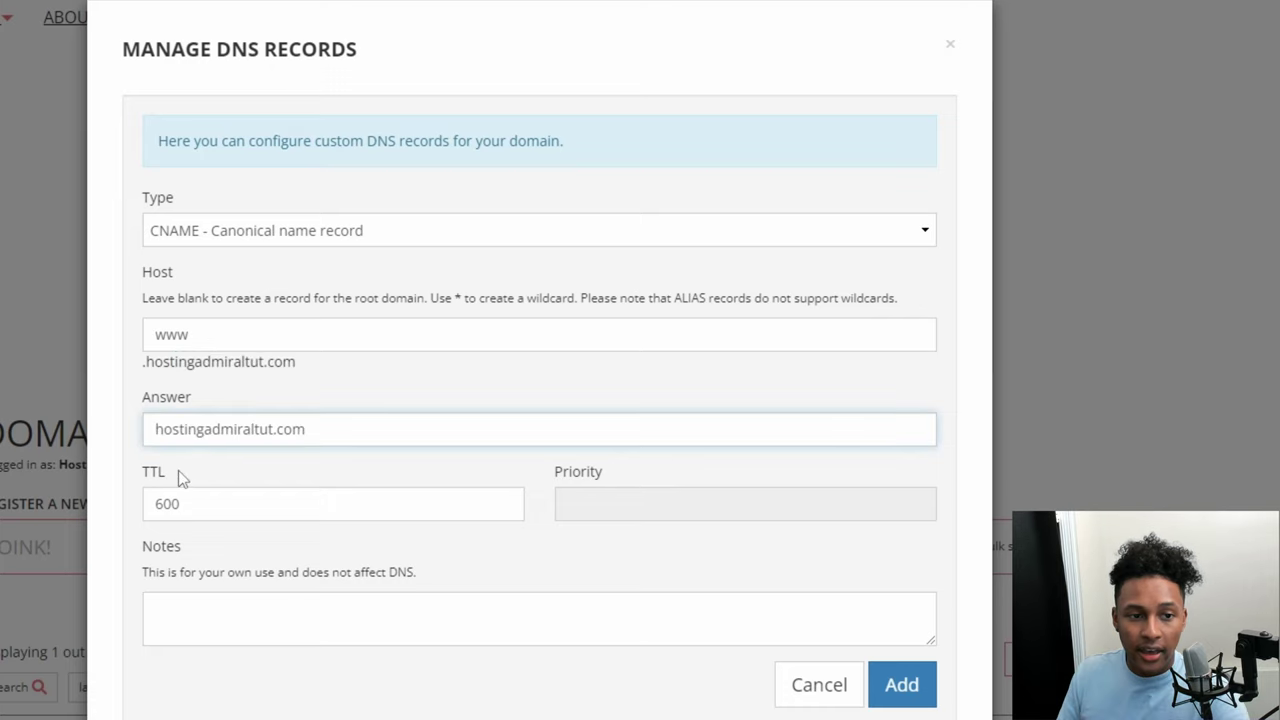
{"action": "left_click", "coordinate": [918, 695]}
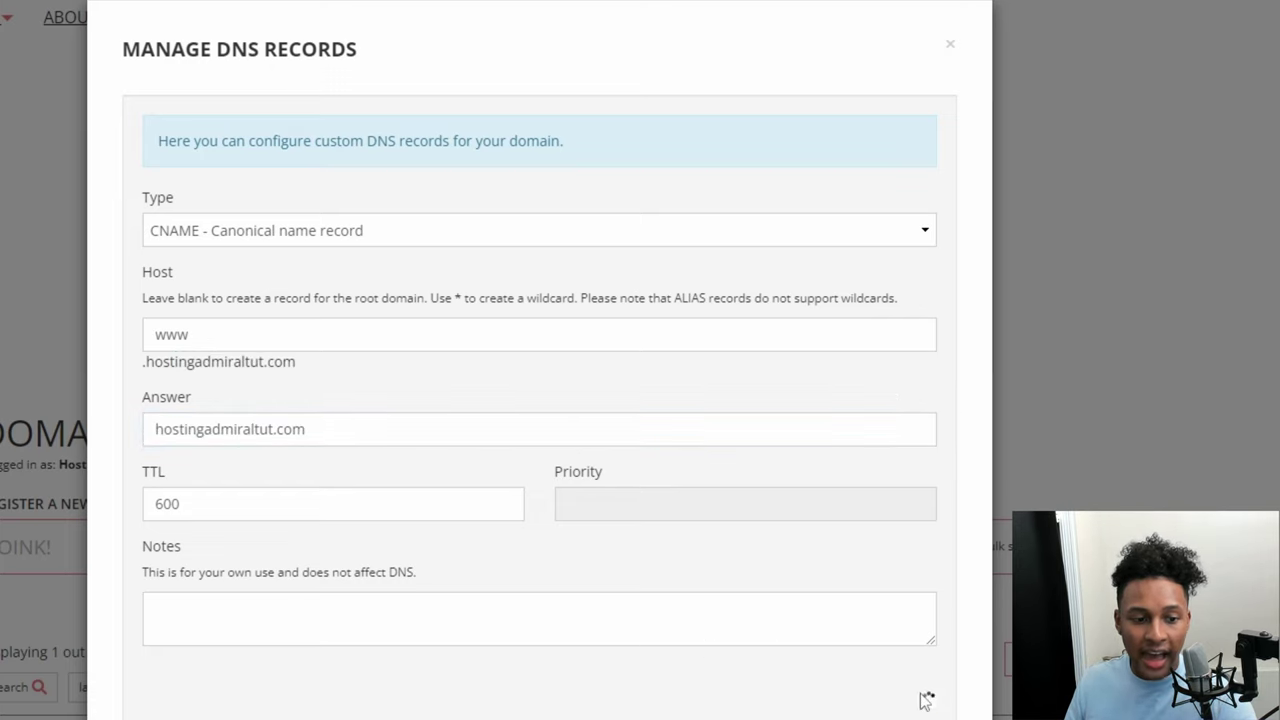
Step: Review the new A record and www CNAME record in the list
{"action": "scroll", "coordinate": [145, 575], "scroll_direction": "down", "scroll_amount": 5}
{"action": "left_click_drag", "start_coordinate": [398, 587], "coordinate": [226, 571]}
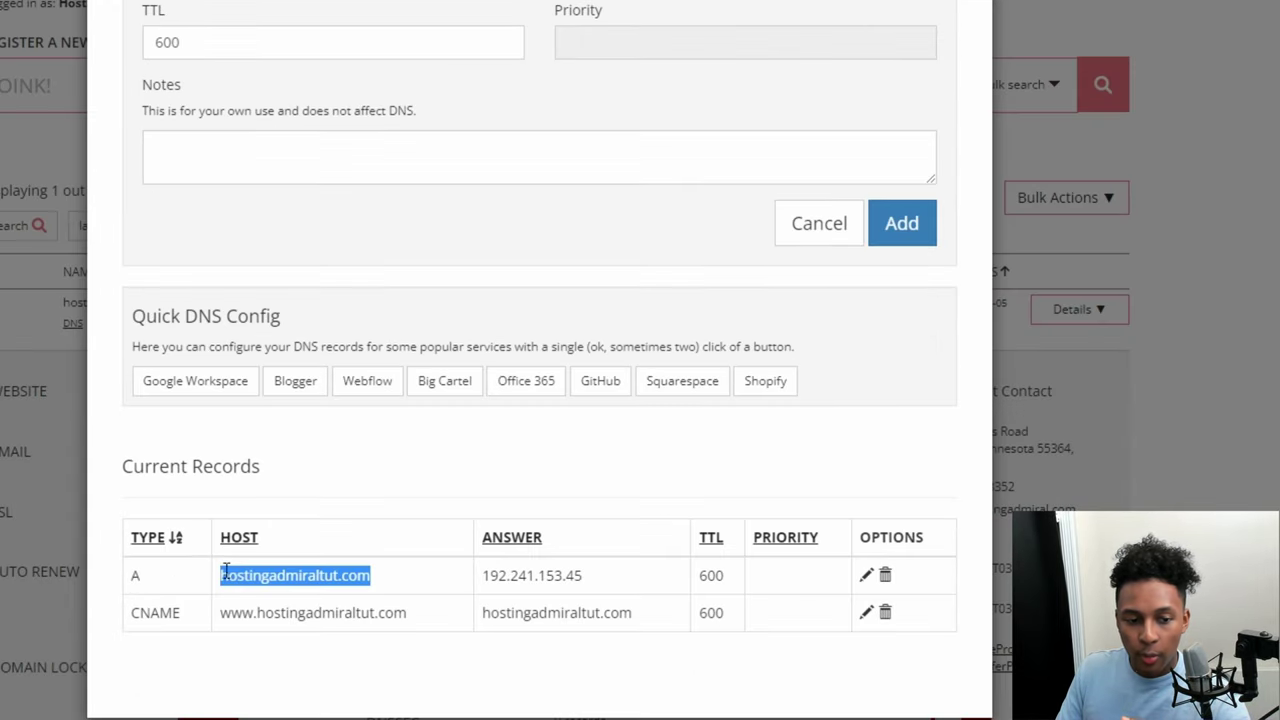
{"action": "left_click_drag", "start_coordinate": [124, 618], "coordinate": [185, 622]}
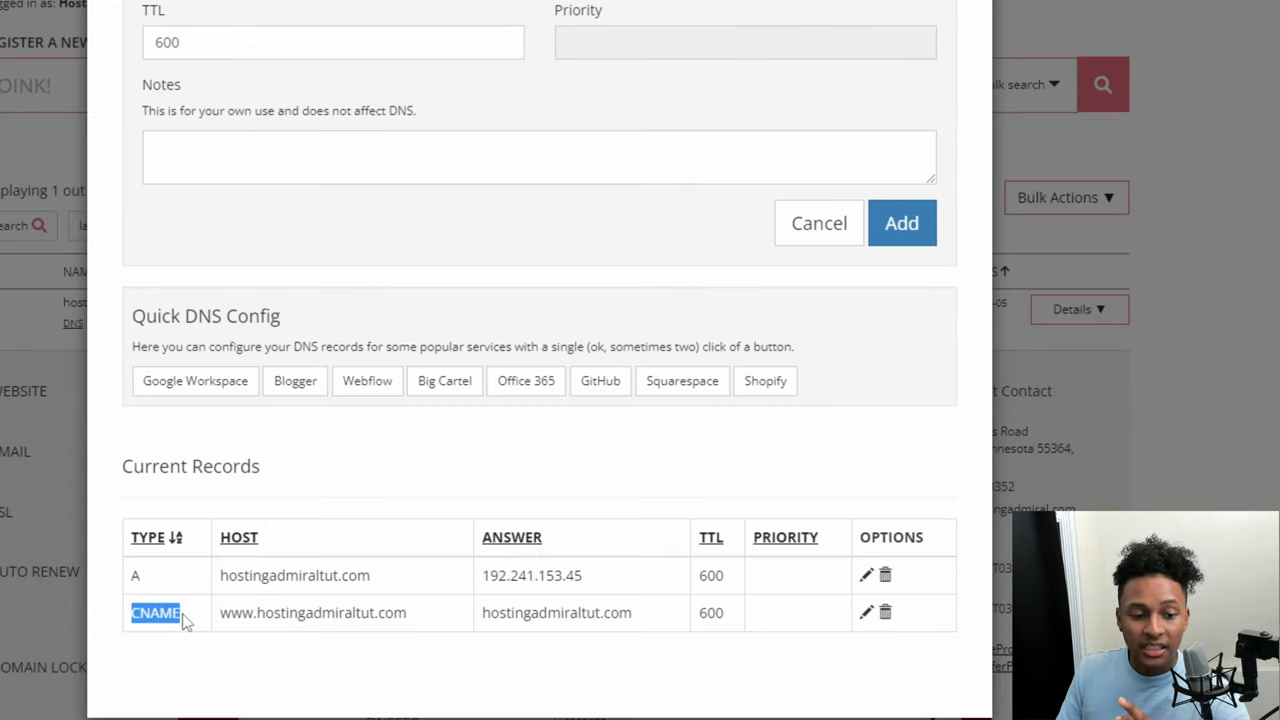
{"action": "left_click", "coordinate": [221, 613]}
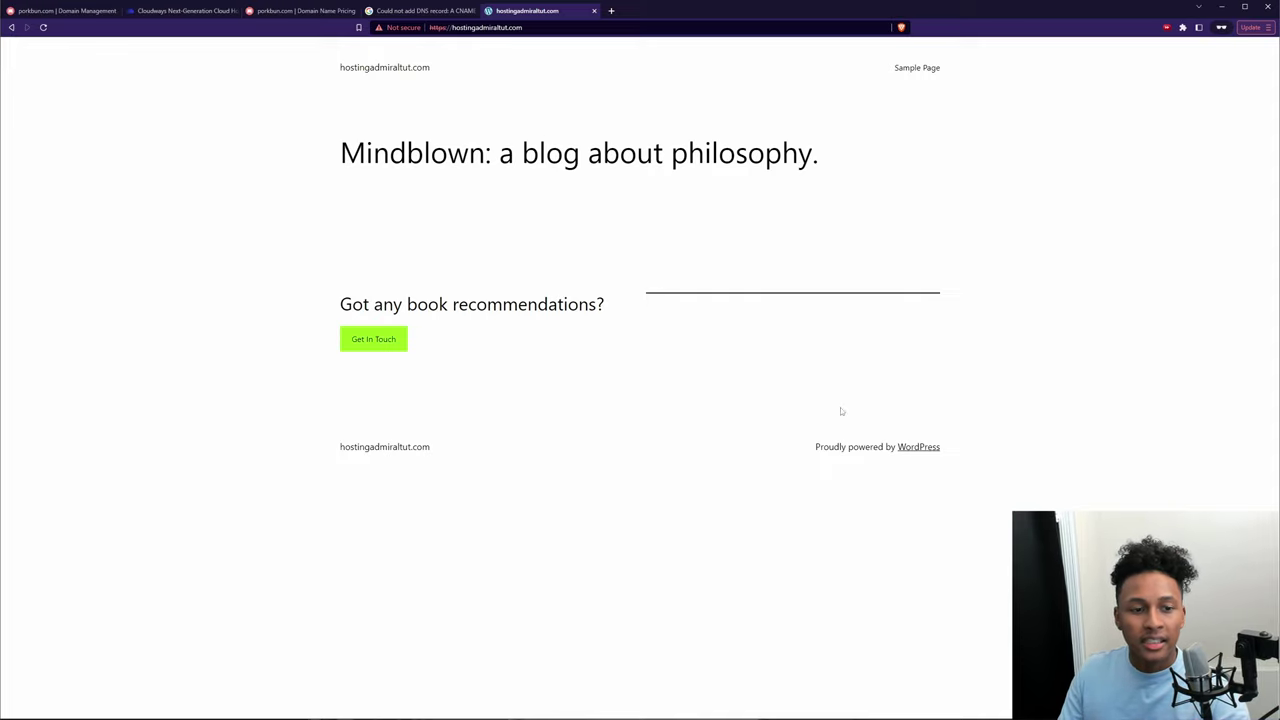
Step: Check the live Mindblown blog at hostingadmiraltut.com and select its web address
{"action": "left_click_drag", "start_coordinate": [691, 512], "coordinate": [299, 87]}
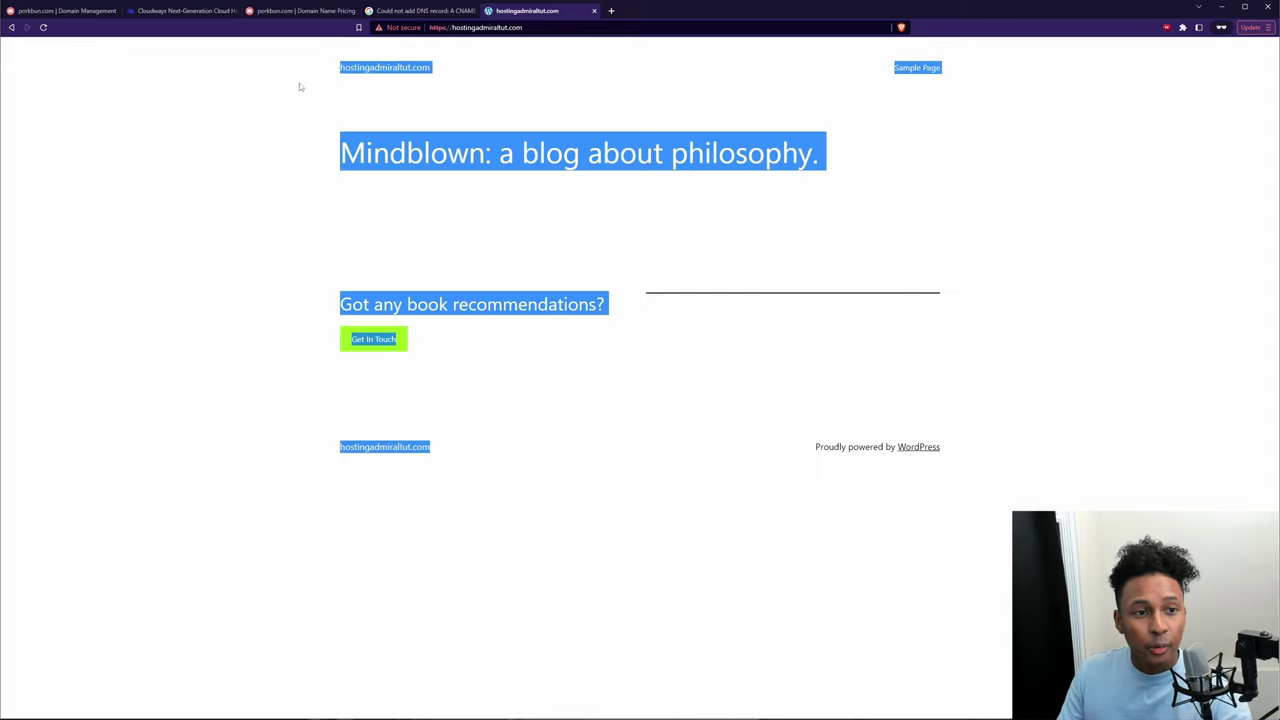
{"action": "left_click", "coordinate": [888, 186]}
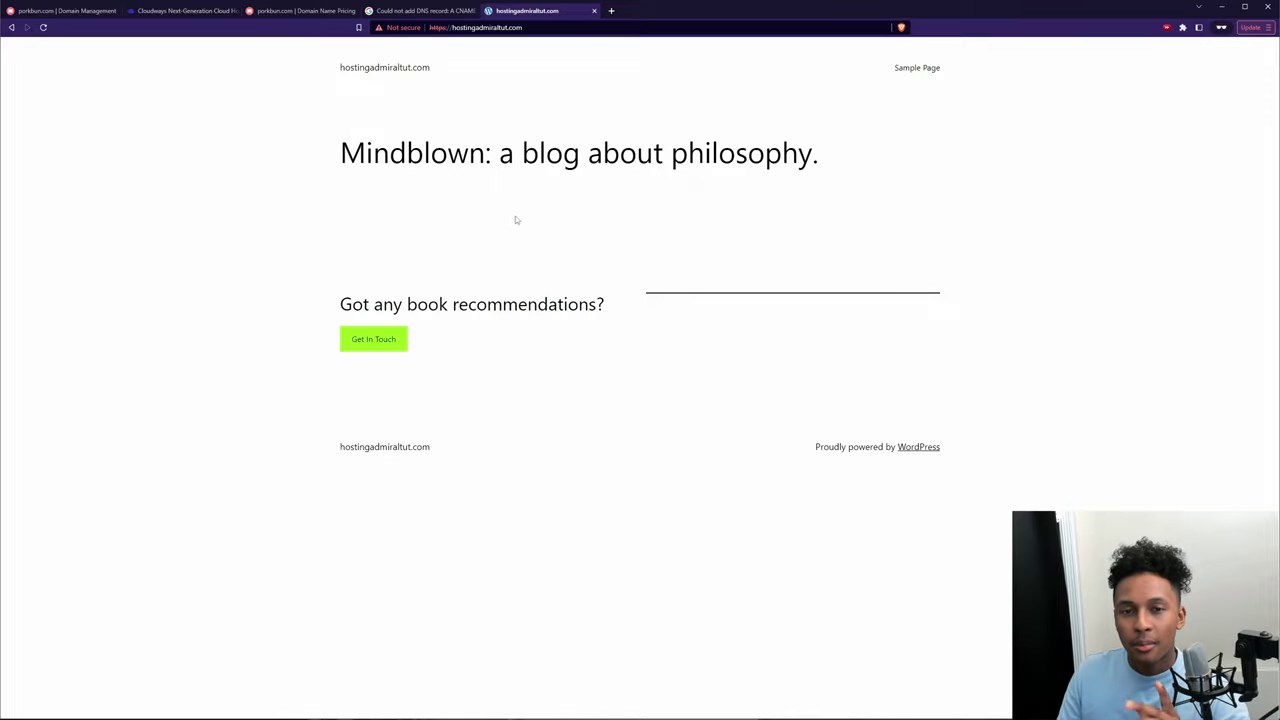
{"action": "left_click", "coordinate": [552, 27]}
{"action": "key", "text": "ctrl+c"}
Step: Bring up the renewal-rate spreadsheet and point out the connection-not-private warning
{"action": "key", "text": "alt+Tab"}
{"action": "left_click", "coordinate": [1077, 361]}
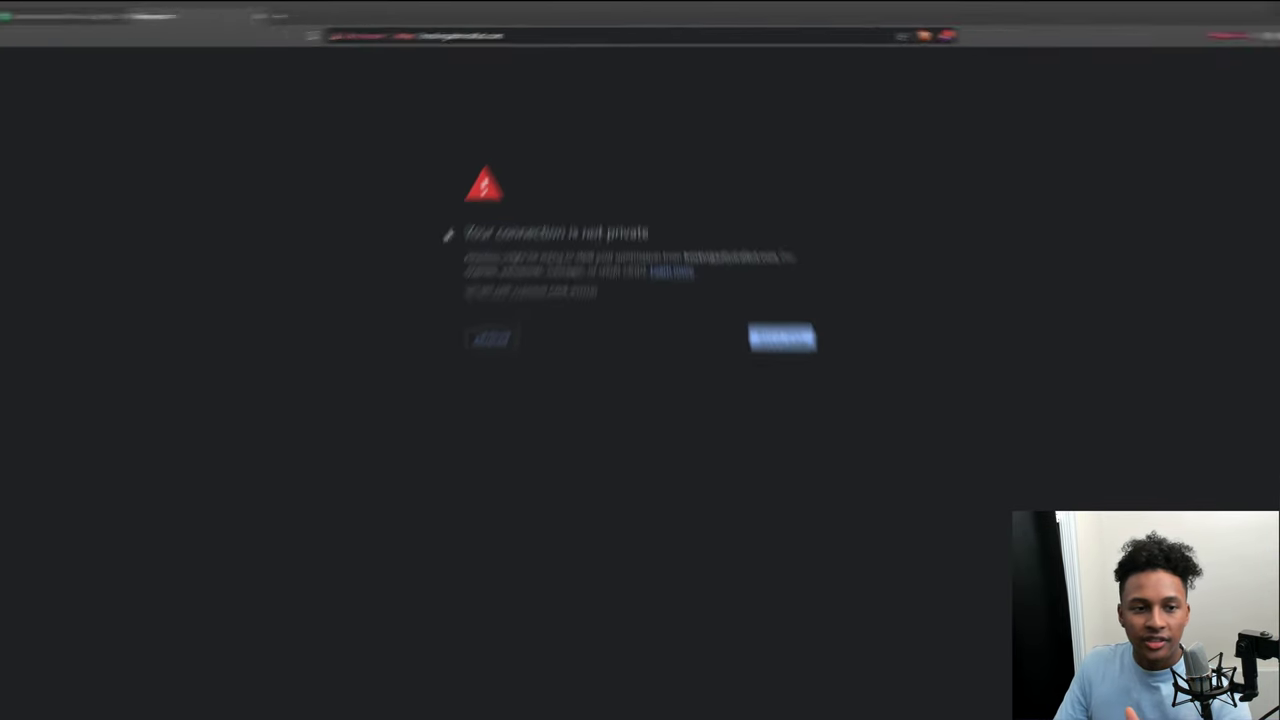
{"action": "left_click_drag", "start_coordinate": [466, 232], "coordinate": [670, 240]}
{"action": "left_click", "coordinate": [462, 336]}
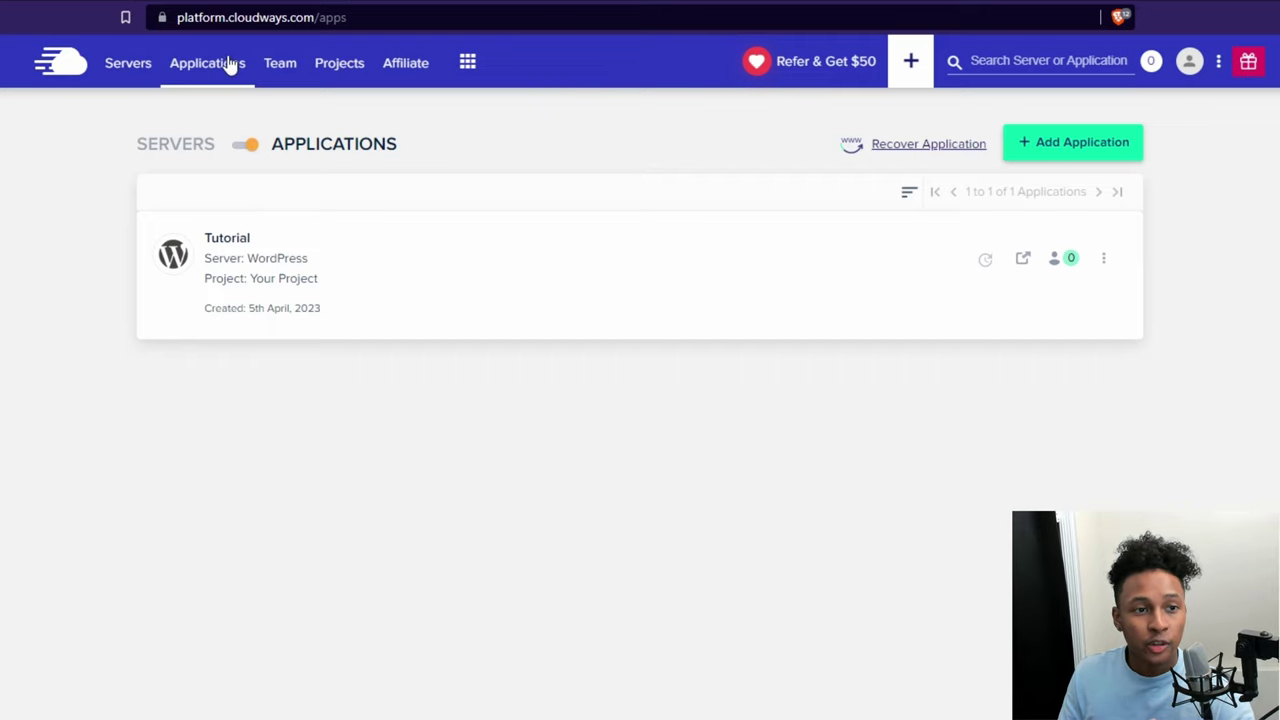
Step: Install a Let's Encrypt certificate for hostingadmiraltut.com using the contact e-mail address
{"action": "left_click", "coordinate": [491, 286]}
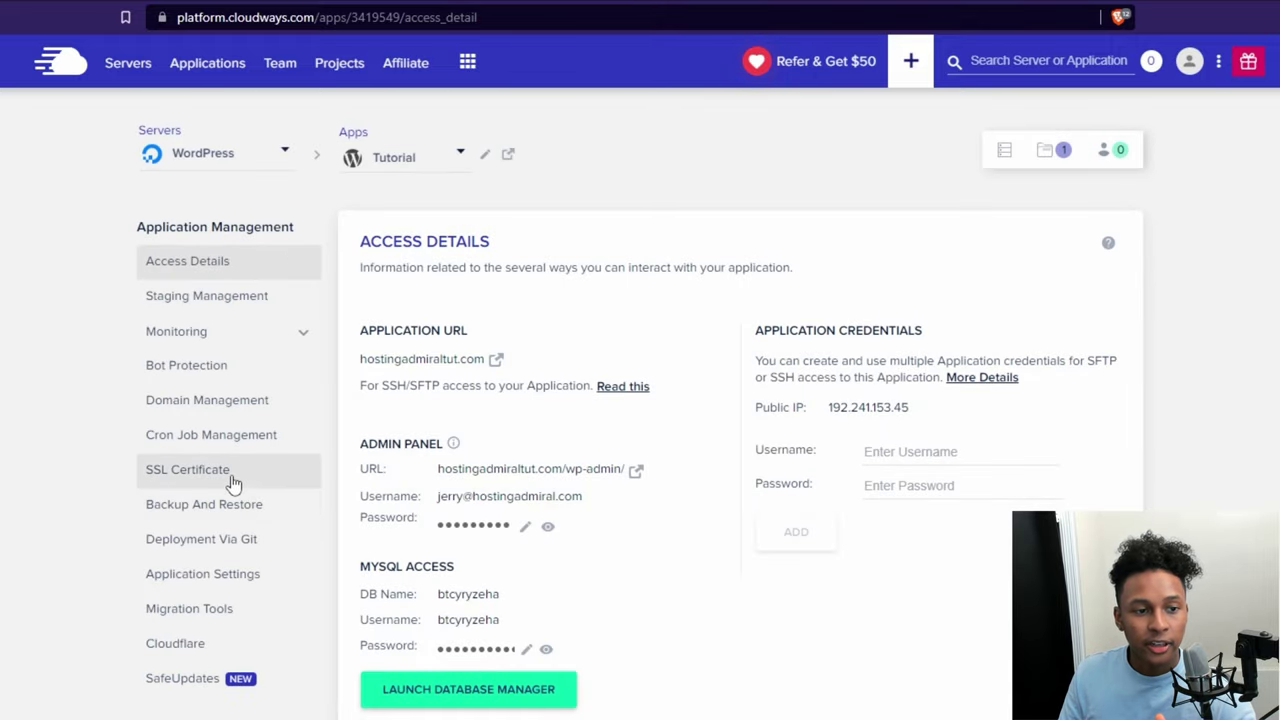
{"action": "left_click", "coordinate": [233, 483]}
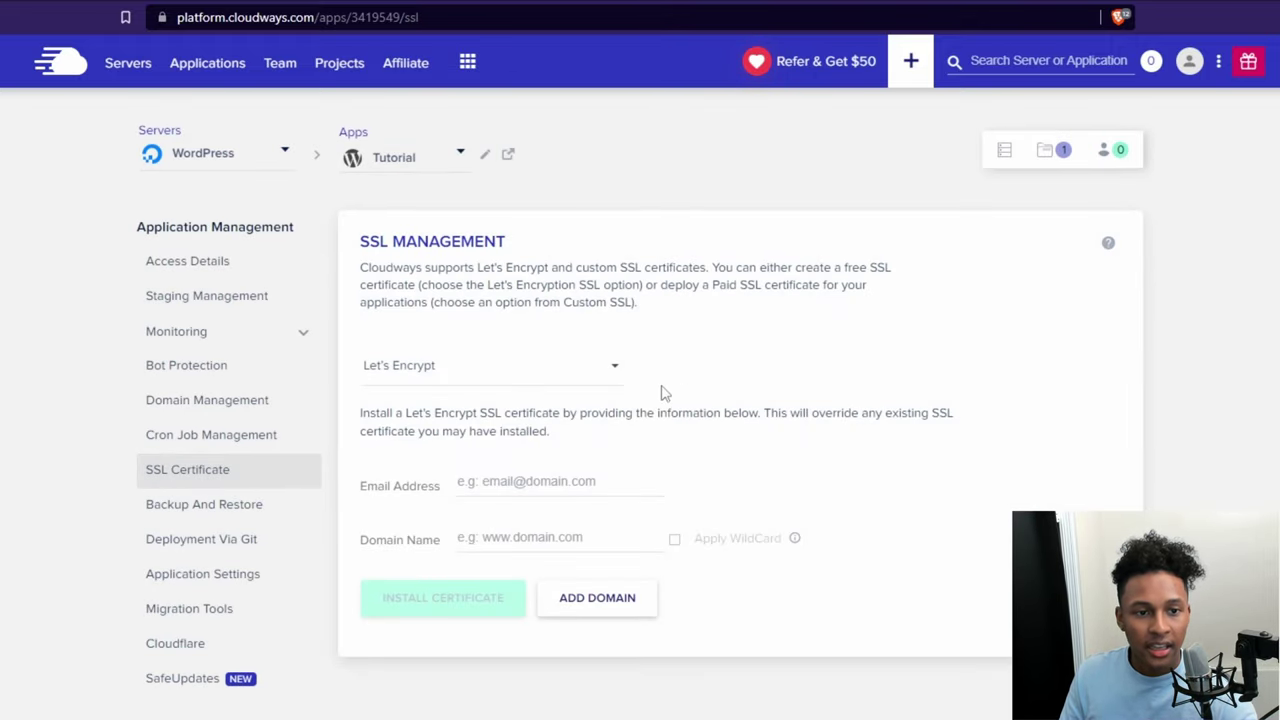
{"action": "left_click", "coordinate": [602, 378]}
{"action": "left_click", "coordinate": [443, 364]}
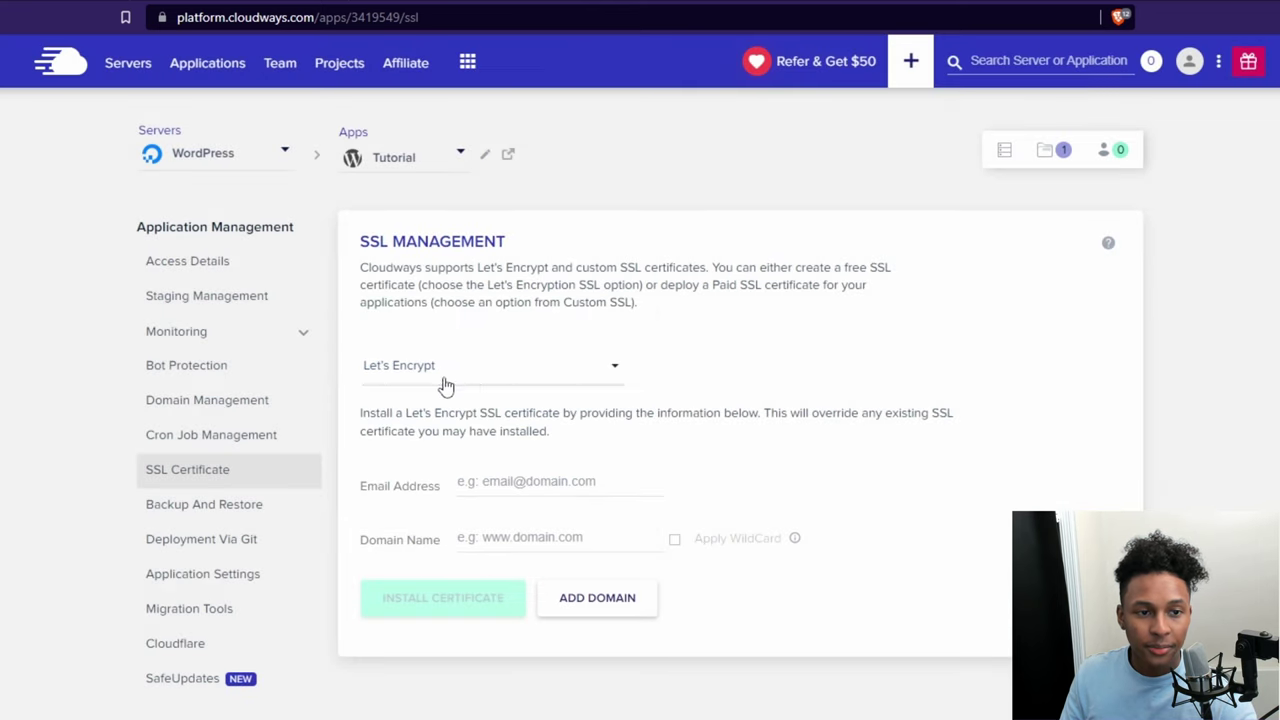
{"action": "left_click", "coordinate": [551, 482]}
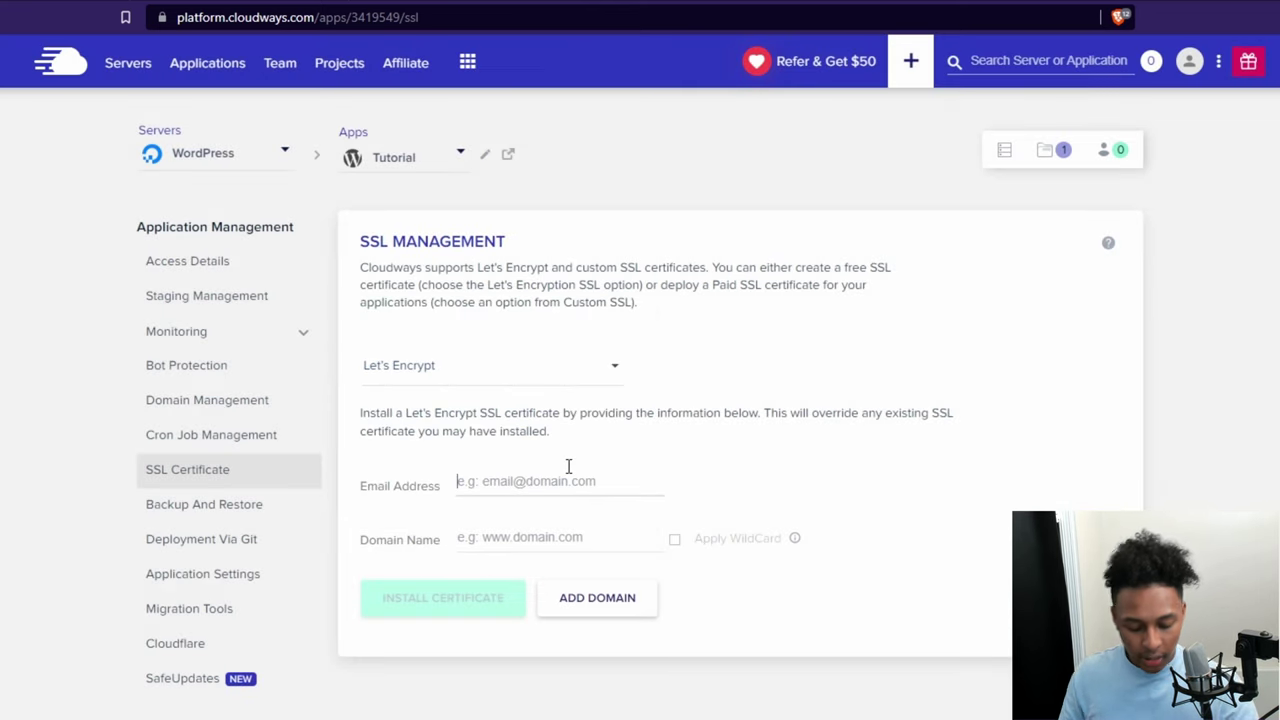
{"action": "left_click", "coordinate": [528, 540]}
{"action": "type", "text": "hostingadmiraltut.com"}
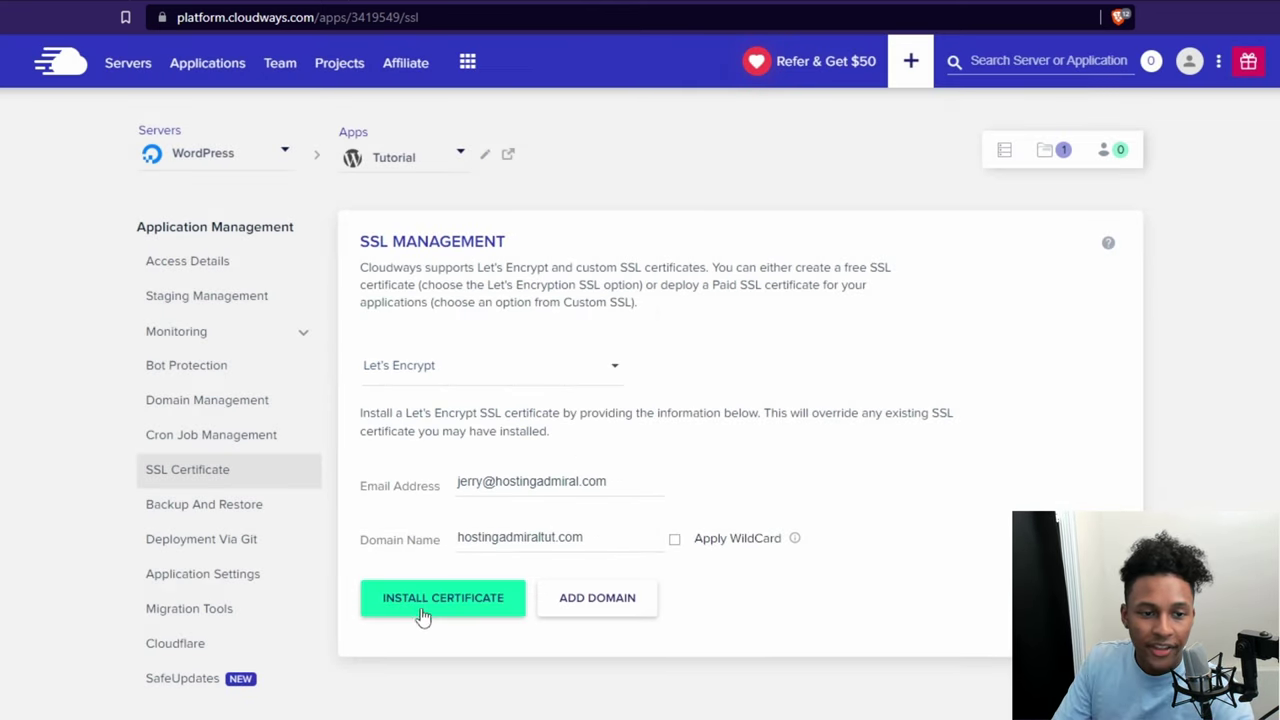
{"action": "left_click", "coordinate": [423, 600]}
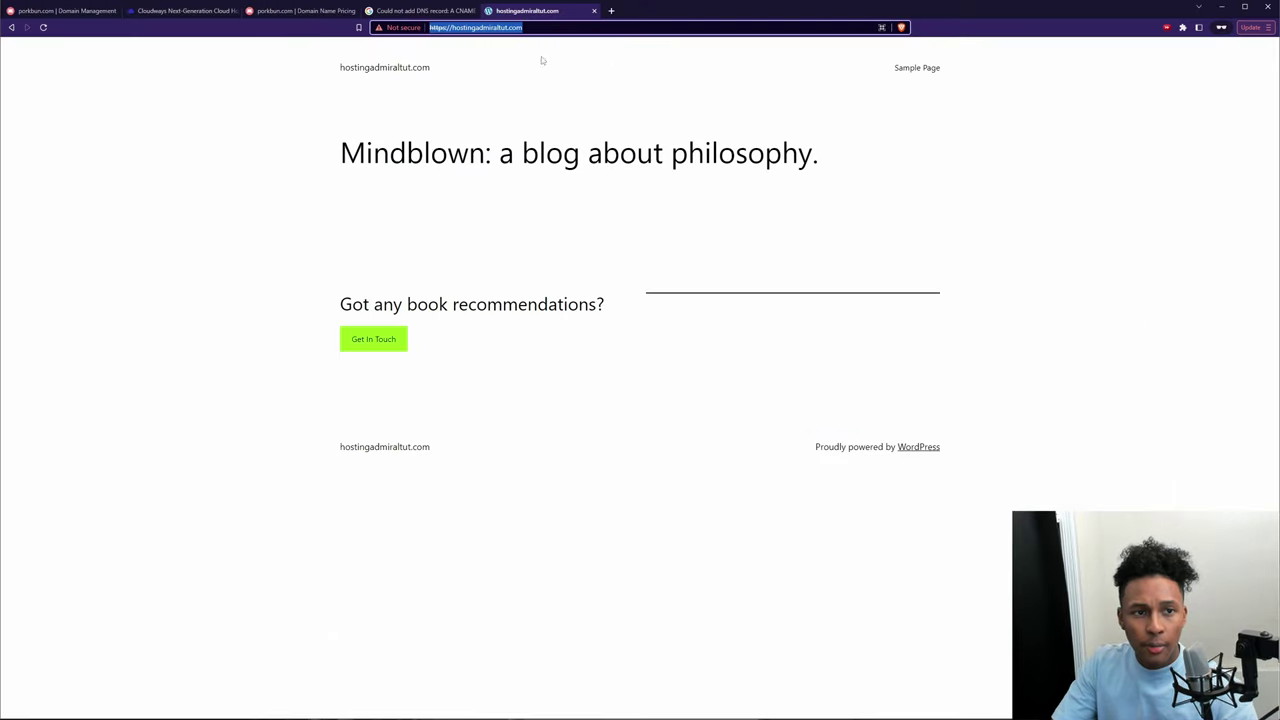
Step: Reload the site and load its https address in a private window
{"action": "key", "text": "Return"}
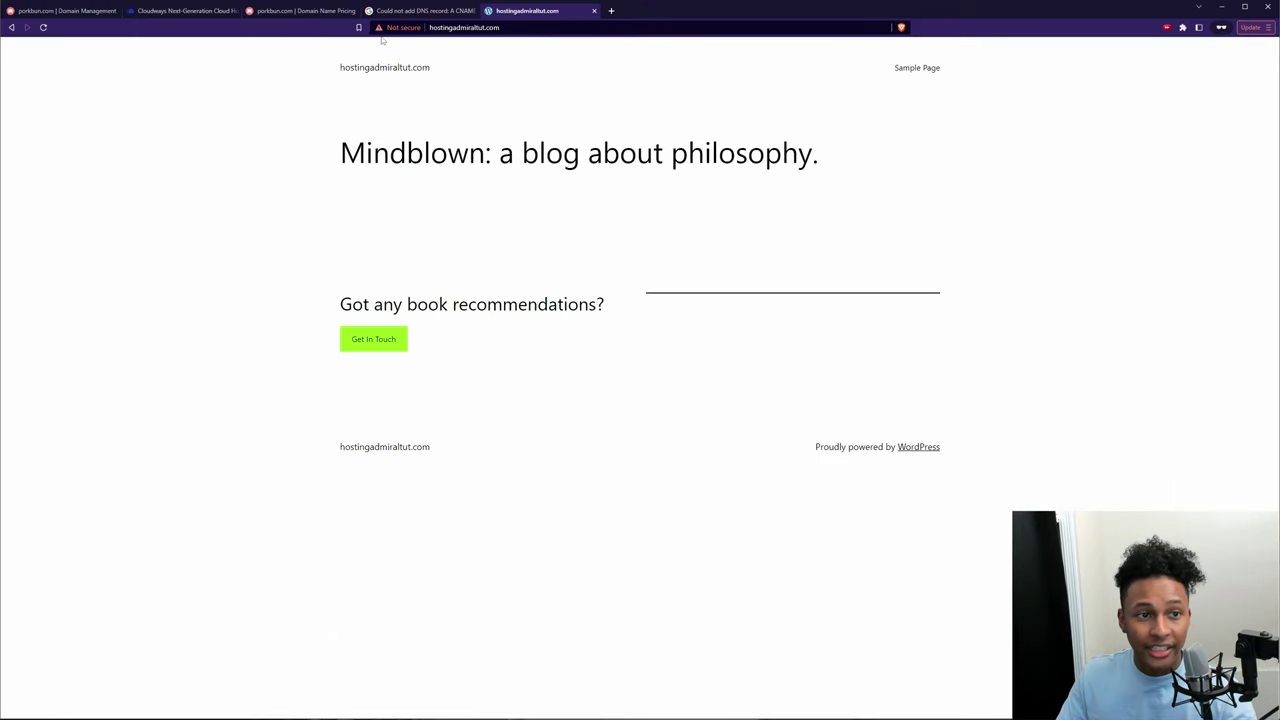
{"action": "key", "text": "ctrl+shift+n"}
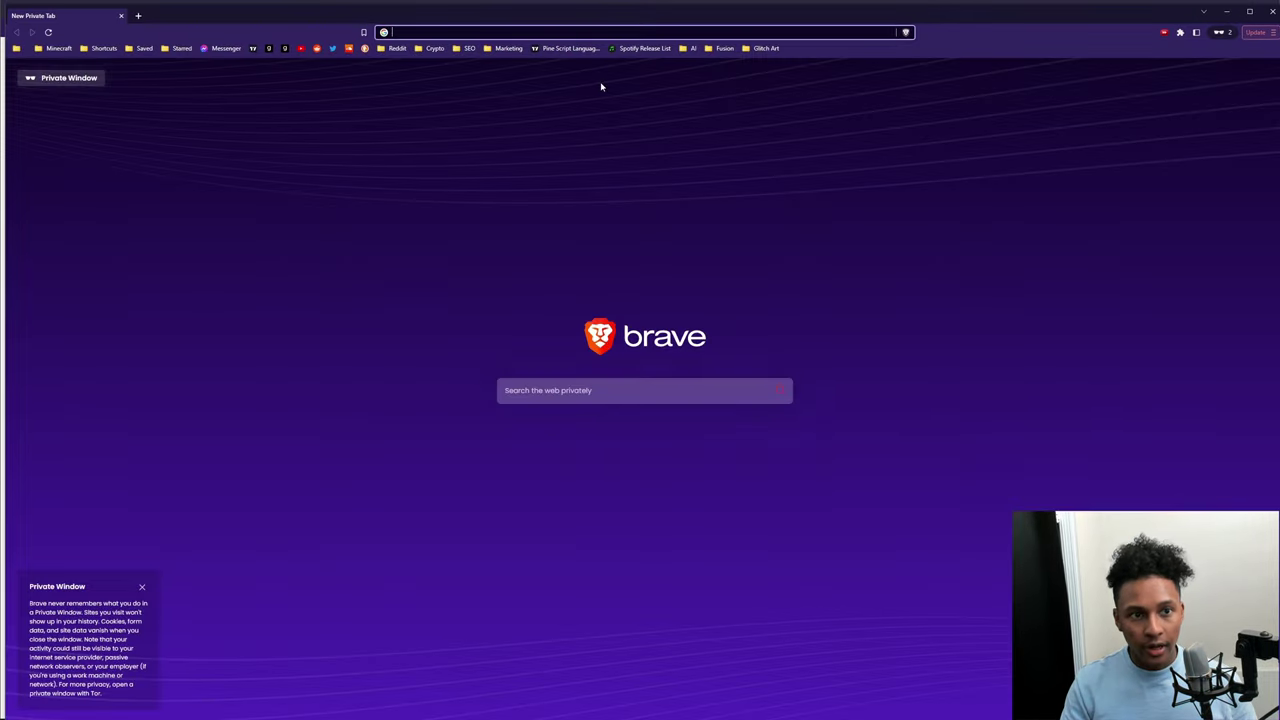
{"action": "key", "text": "ctrl+v"}
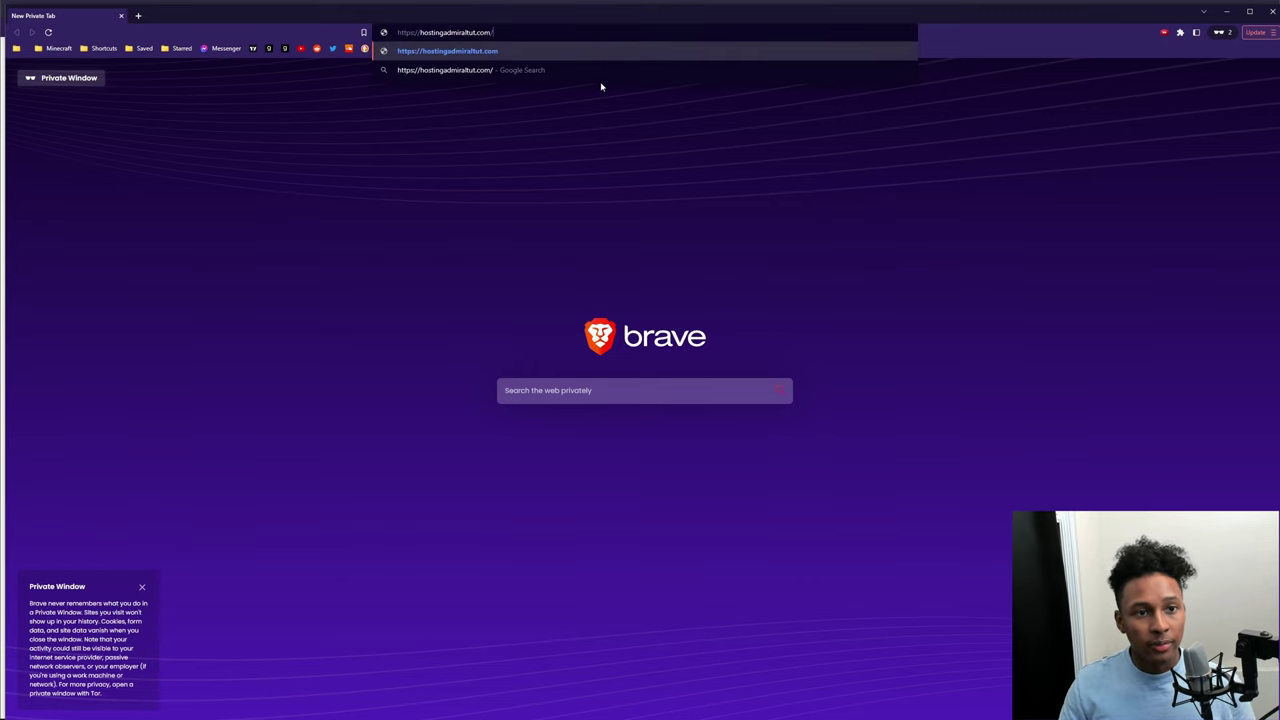
{"action": "key", "text": "Return"}
{"action": "key", "text": "alt+Tab"}
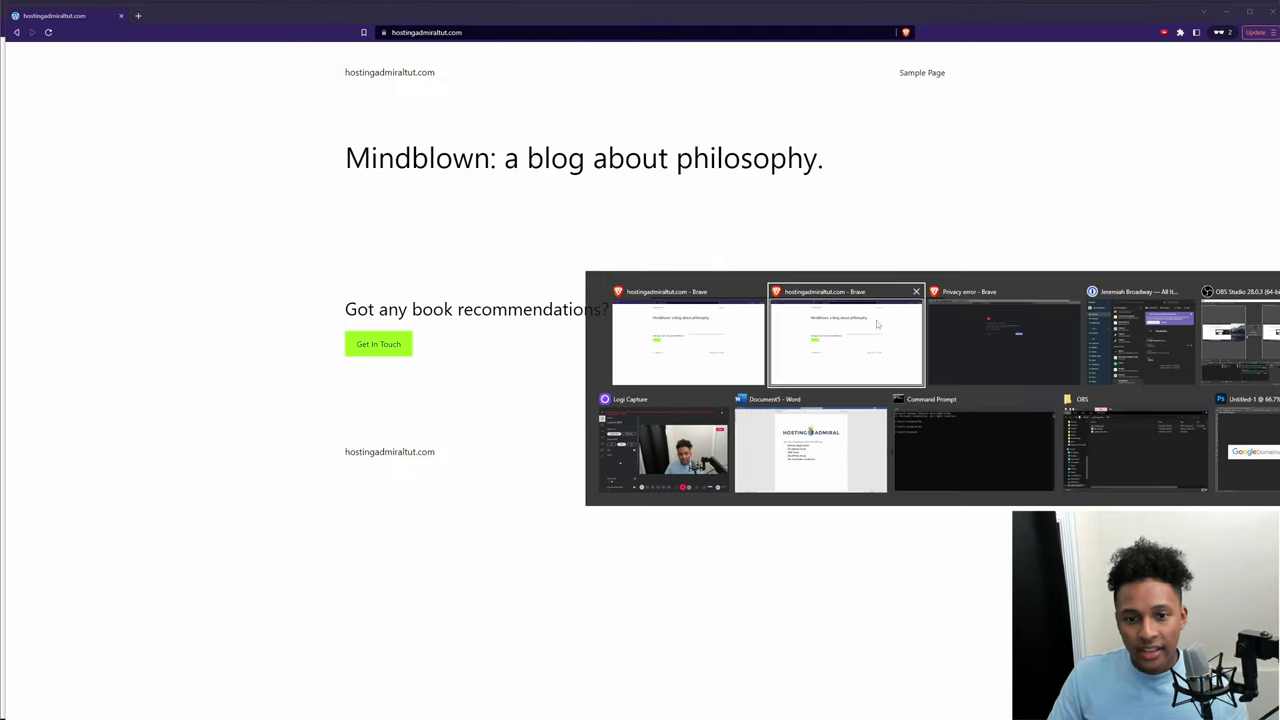
{"action": "key", "text": "alt+Tab"}
Step: Load the https address in a new tab, hard-reload, and close leftover tabs
{"action": "key", "text": "ctrl+t"}
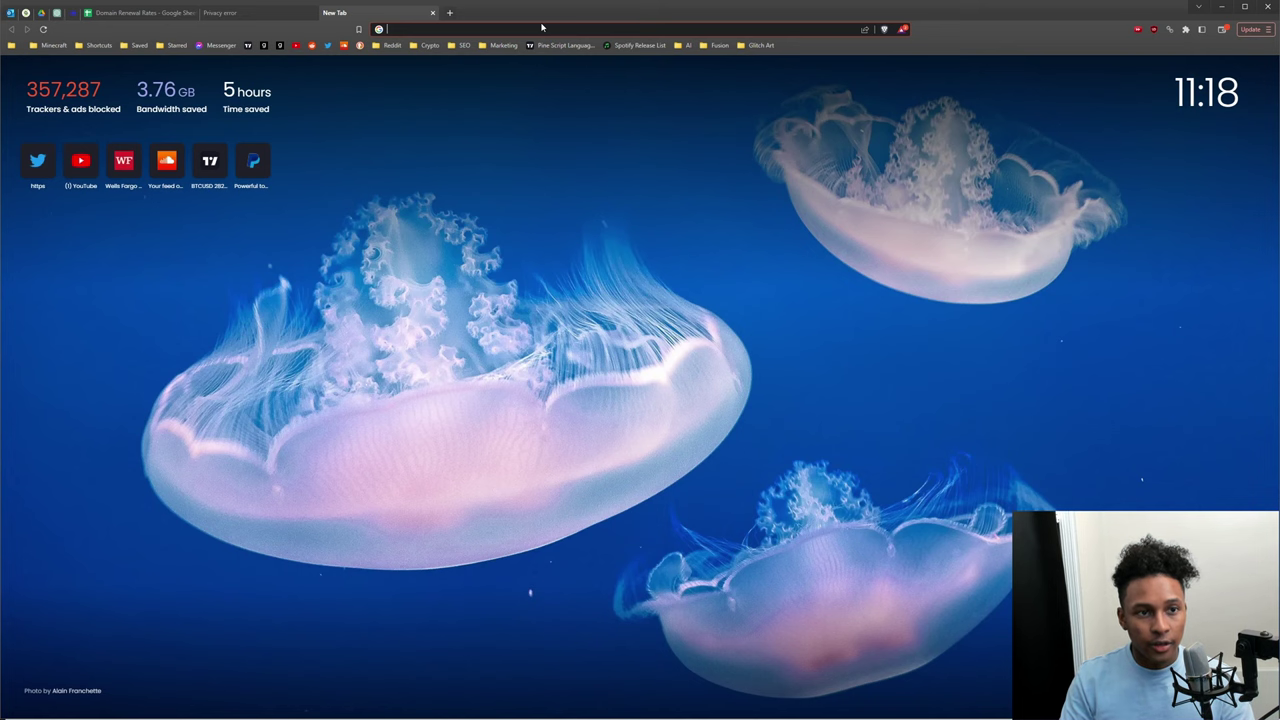
{"action": "type", "text": "https://hostingadmiraltut.com/"}
{"action": "key", "text": "Return"}
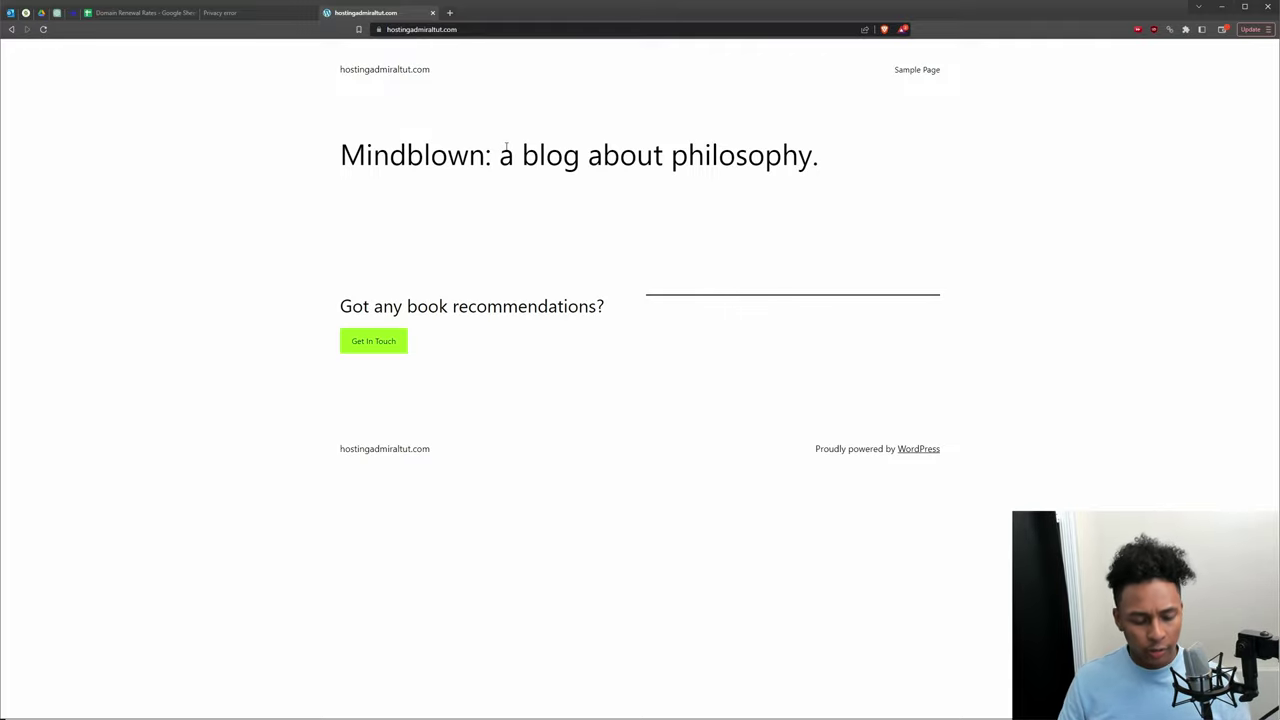
{"action": "key", "text": "ctrl+shift+r"}
{"action": "middle_click", "coordinate": [332, 8]}
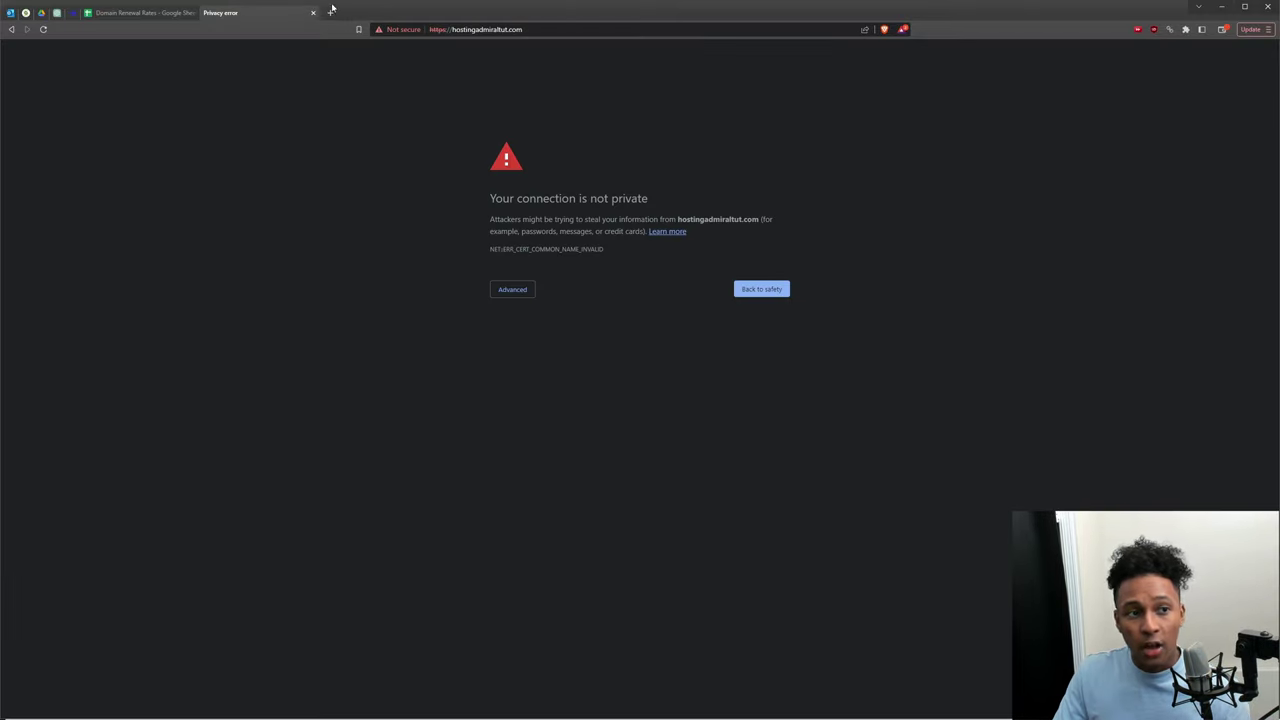
{"action": "middle_click", "coordinate": [277, 20]}
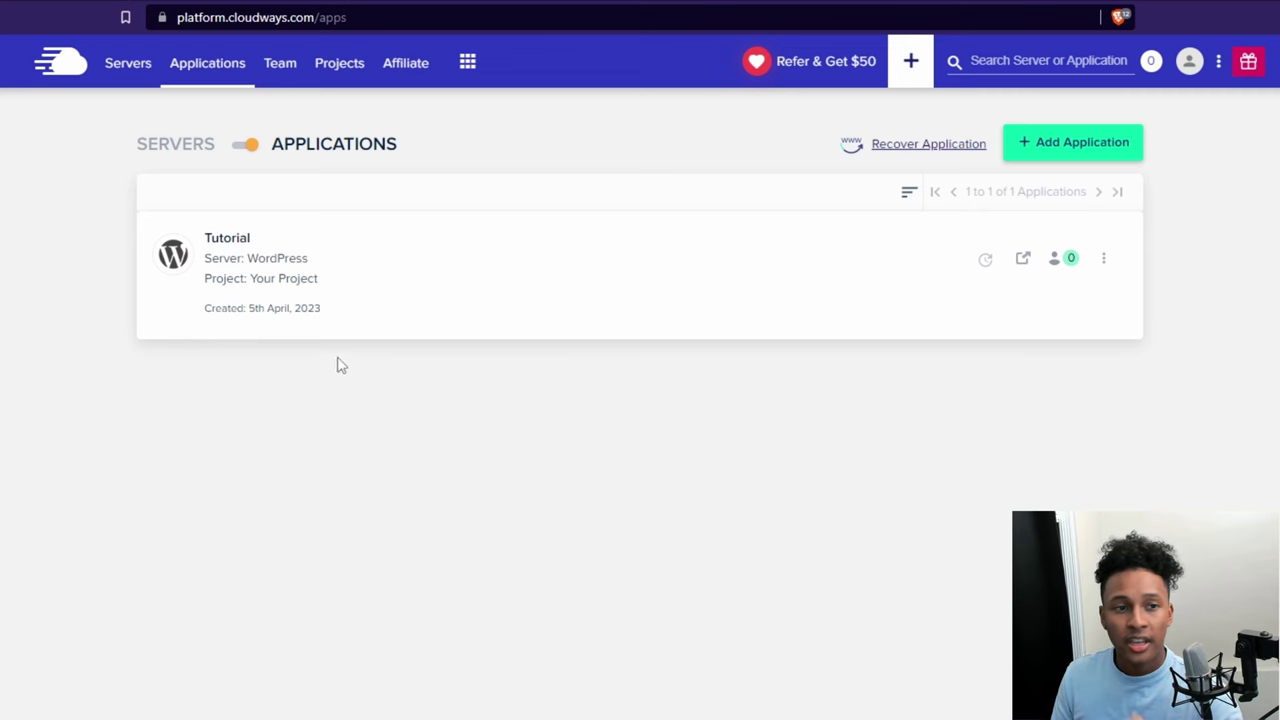
Step: Open the Tutorial application's Access Details in Cloudways
{"action": "left_click", "coordinate": [539, 311]}
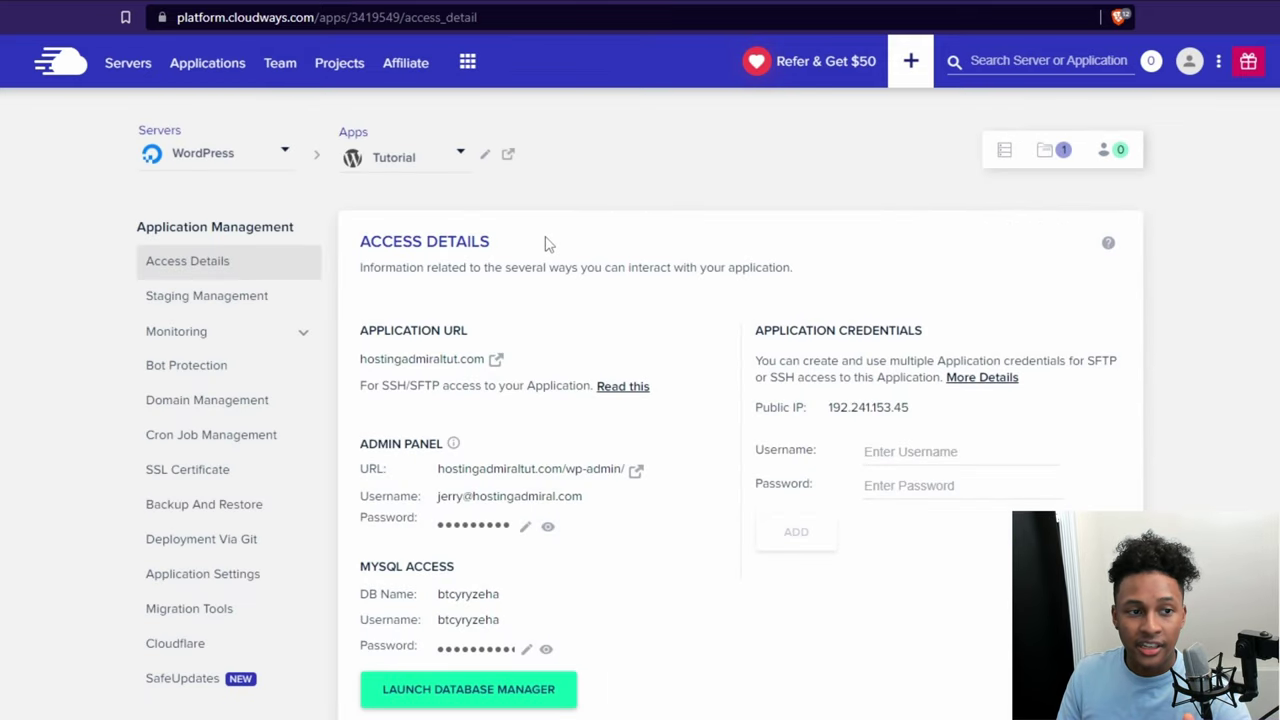
{"action": "double_click", "coordinate": [480, 241]}
{"action": "left_click", "coordinate": [450, 472]}
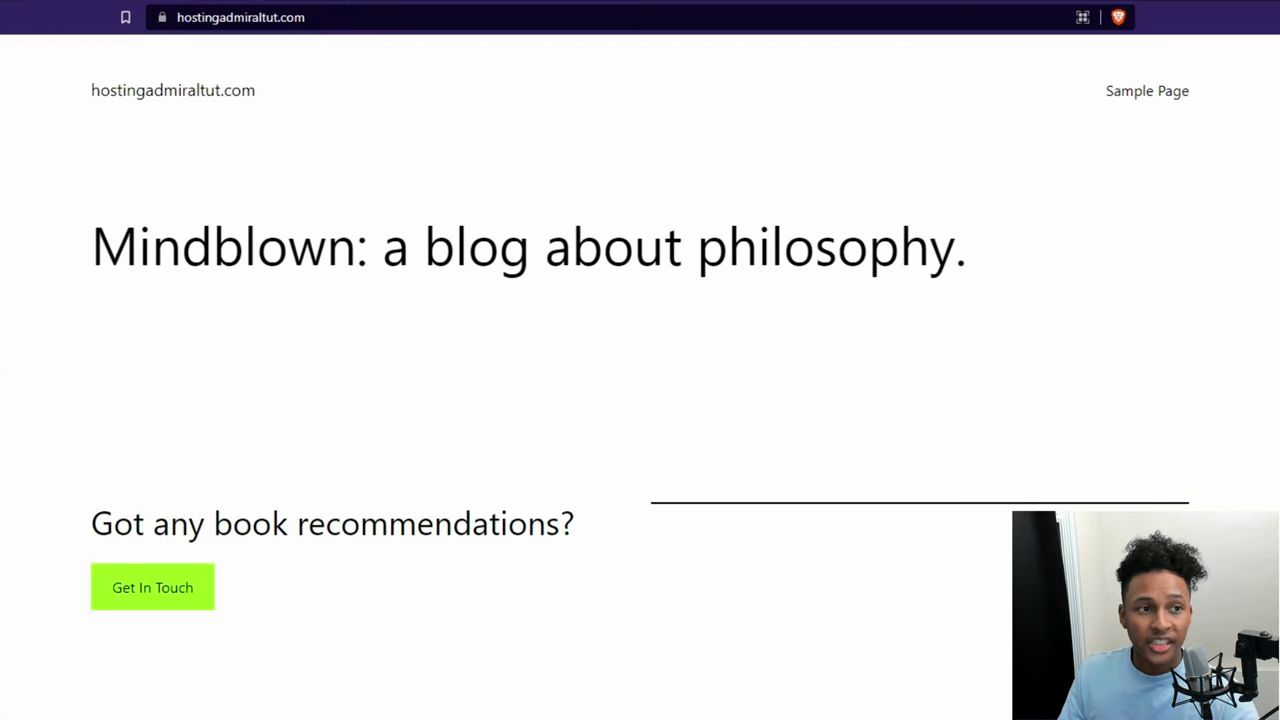
Step: Load the WordPress login page at hostingadmiraltut.com/wp-admin over HTTPS
{"action": "left_click", "coordinate": [396, 19]}
{"action": "left_click", "coordinate": [396, 19]}
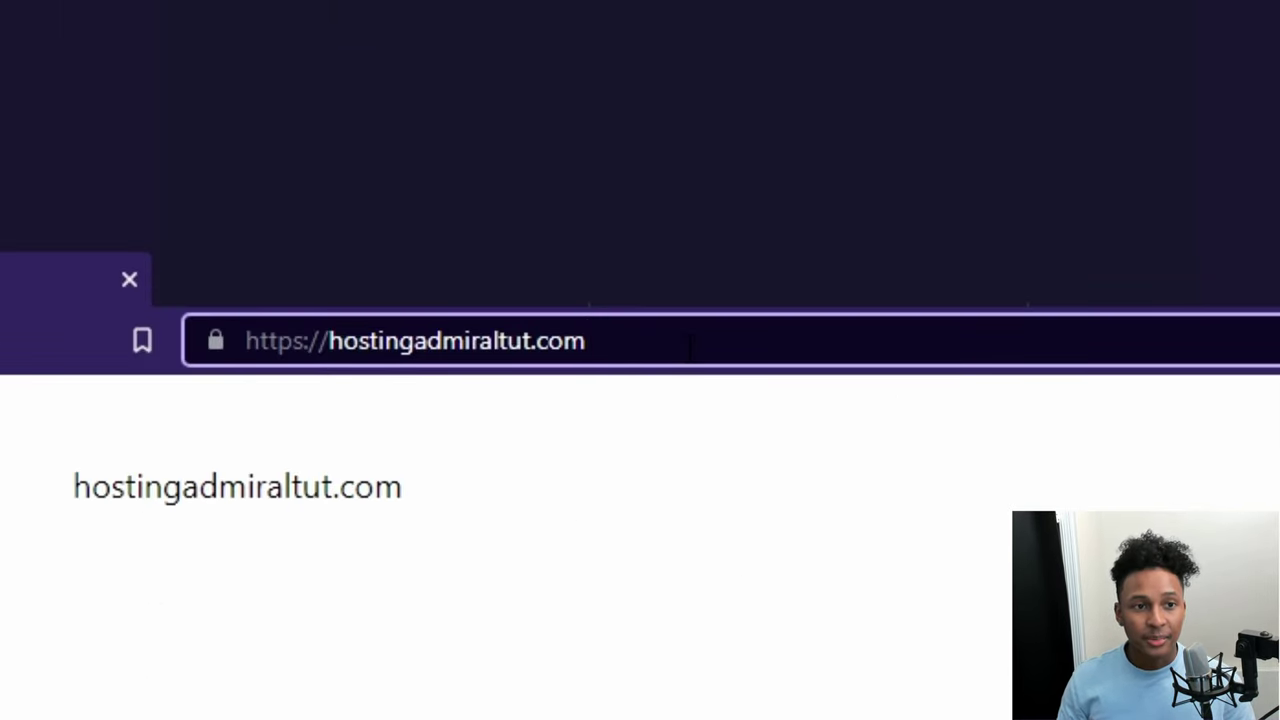
{"action": "type", "text": "/wp-admin"}
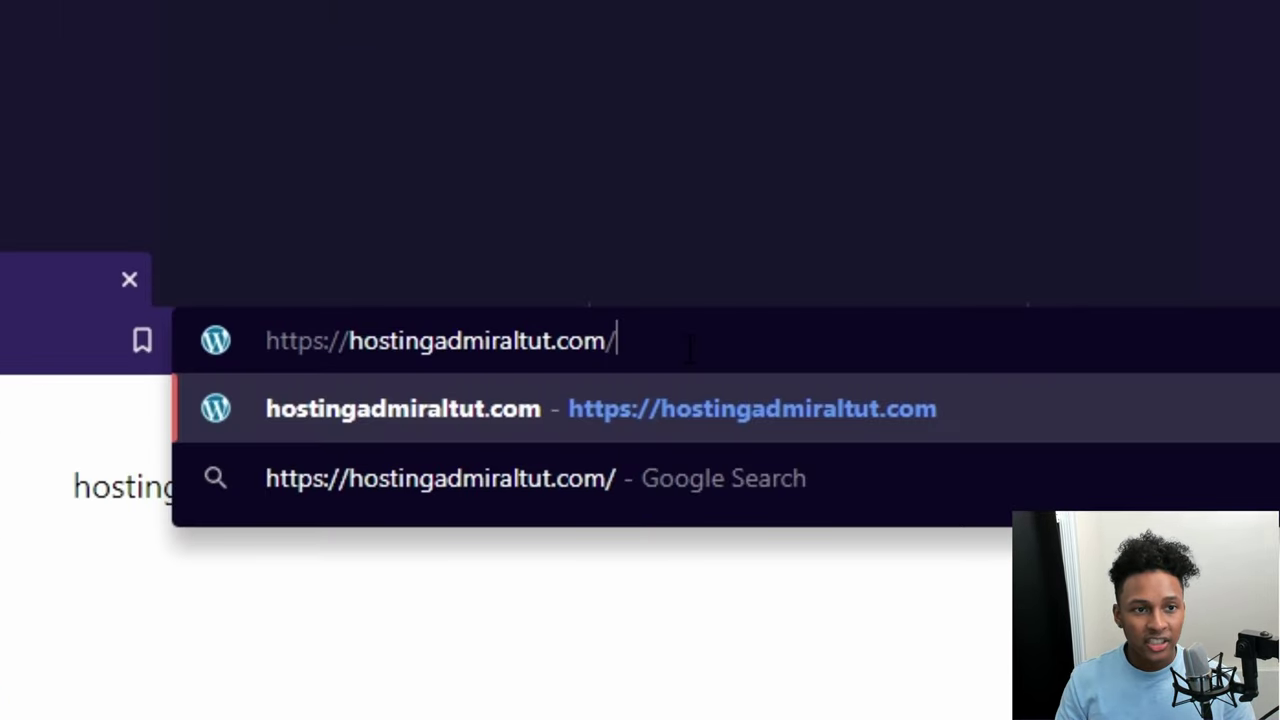
{"action": "key", "text": "Return"}
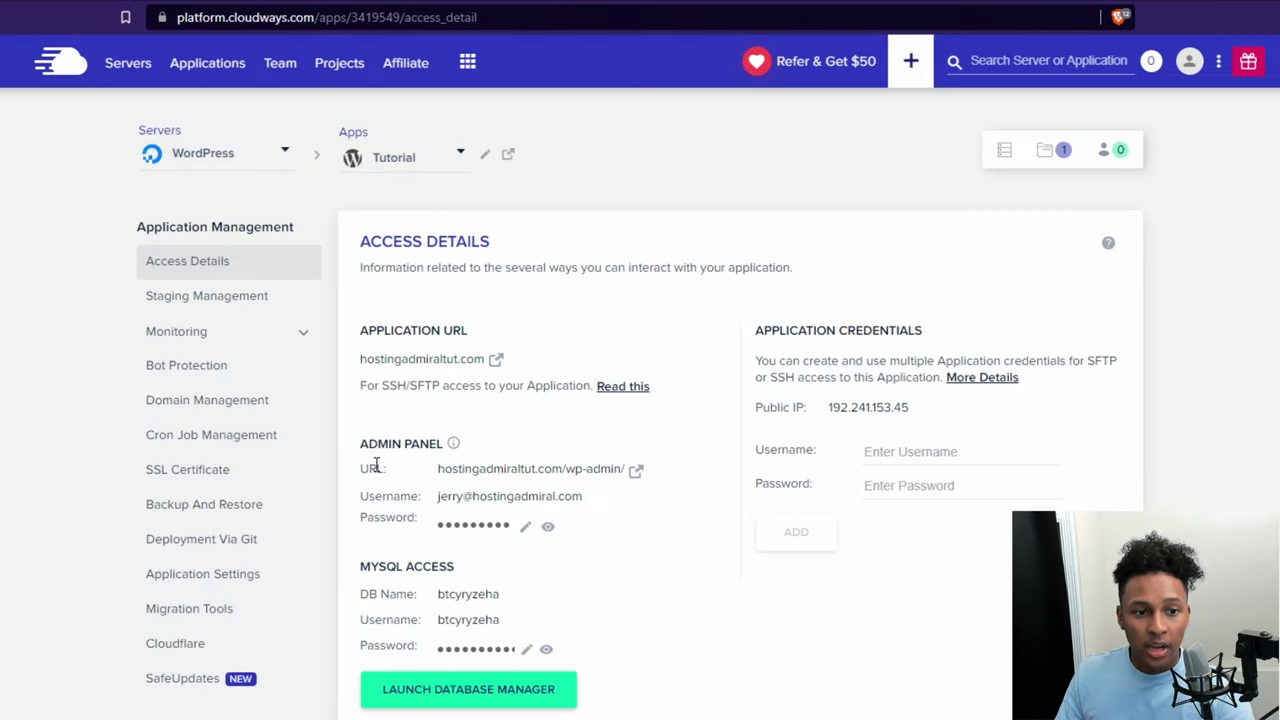
{"action": "left_click", "coordinate": [636, 472]}
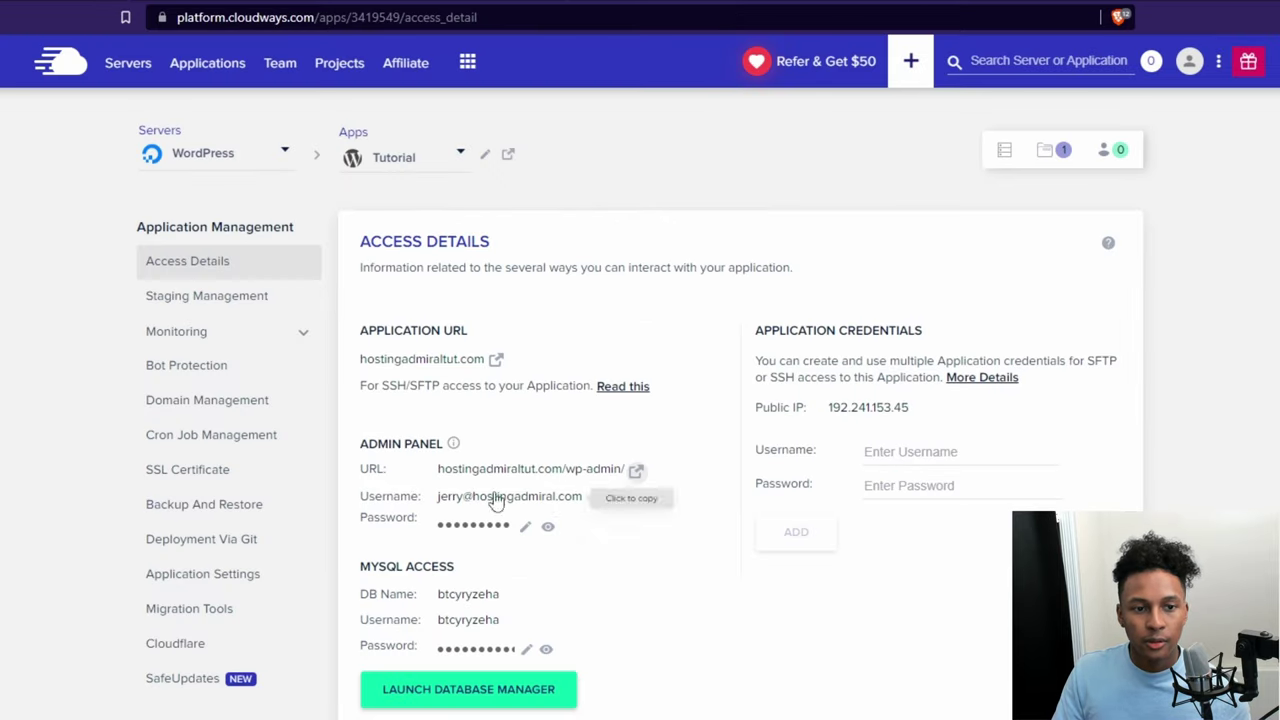
Step: Log in with the Cloudways admin username and password, with Remember Me ticked
{"action": "left_click", "coordinate": [505, 505]}
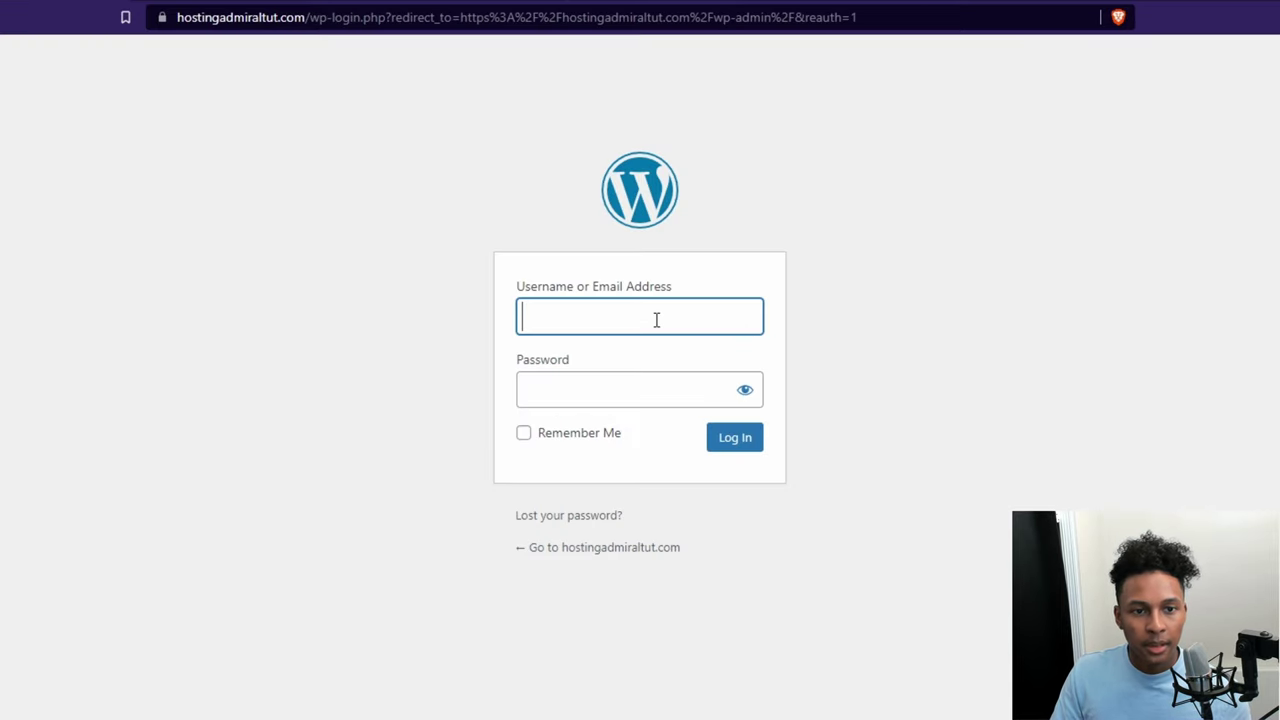
{"action": "key", "text": "ctrl+v"}
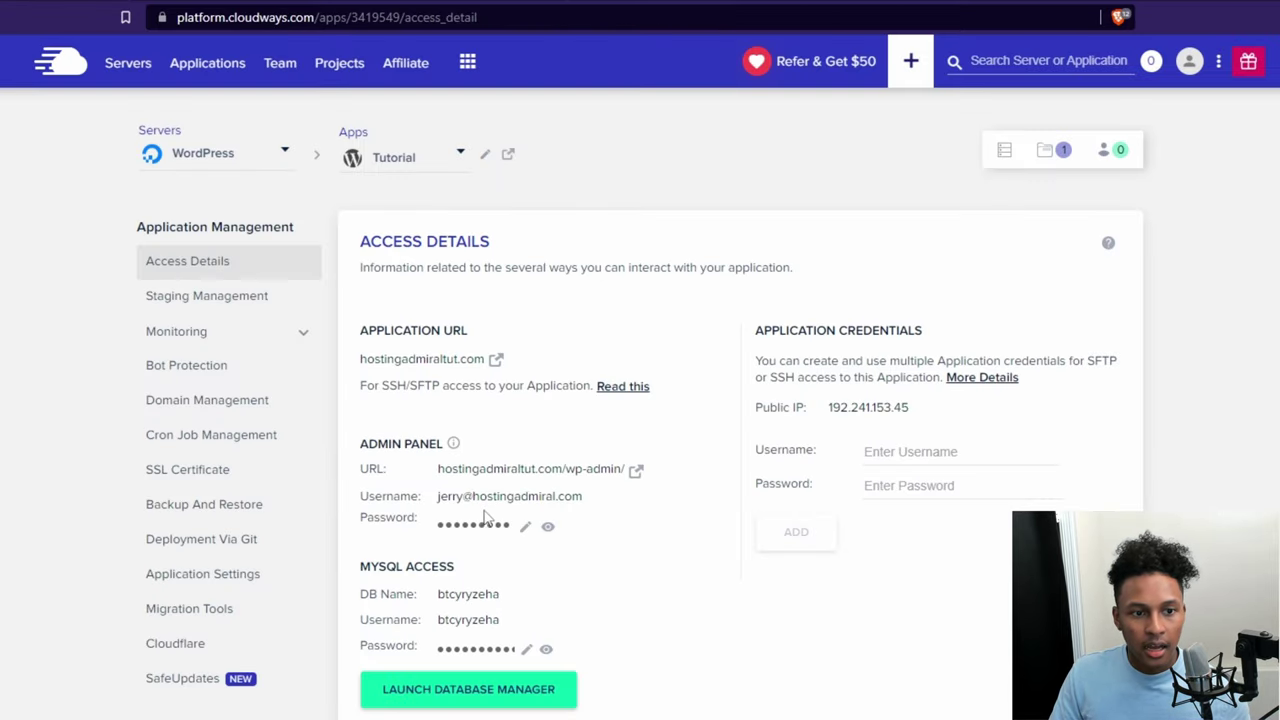
{"action": "left_click", "coordinate": [485, 520]}
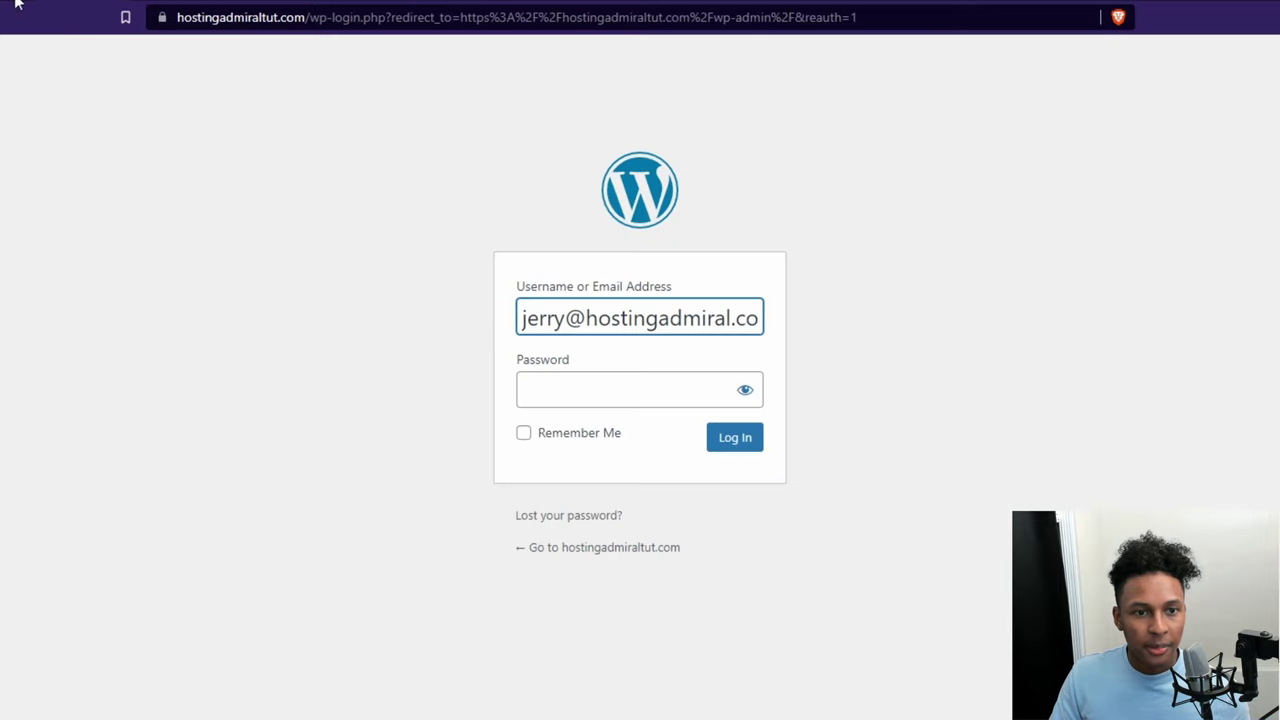
{"action": "left_click", "coordinate": [634, 392]}
{"action": "key", "text": "ctrl+v"}
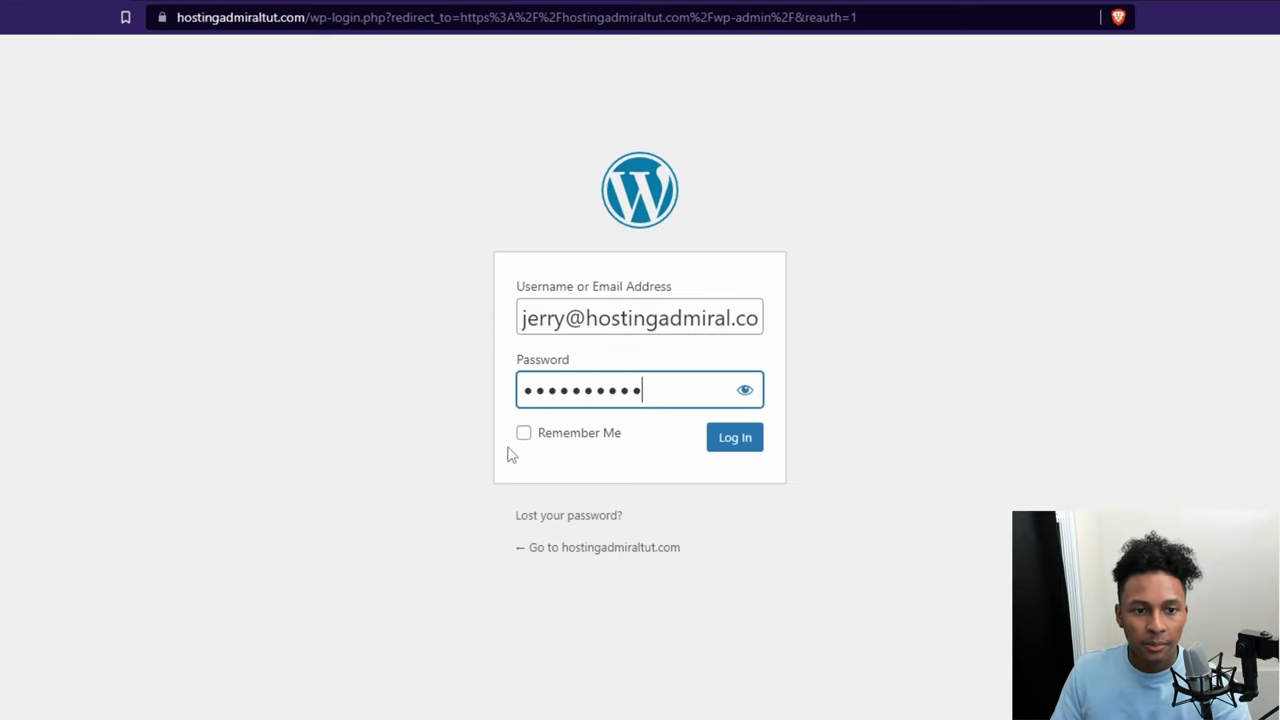
{"action": "left_click", "coordinate": [525, 433]}
{"action": "left_click", "coordinate": [742, 453]}
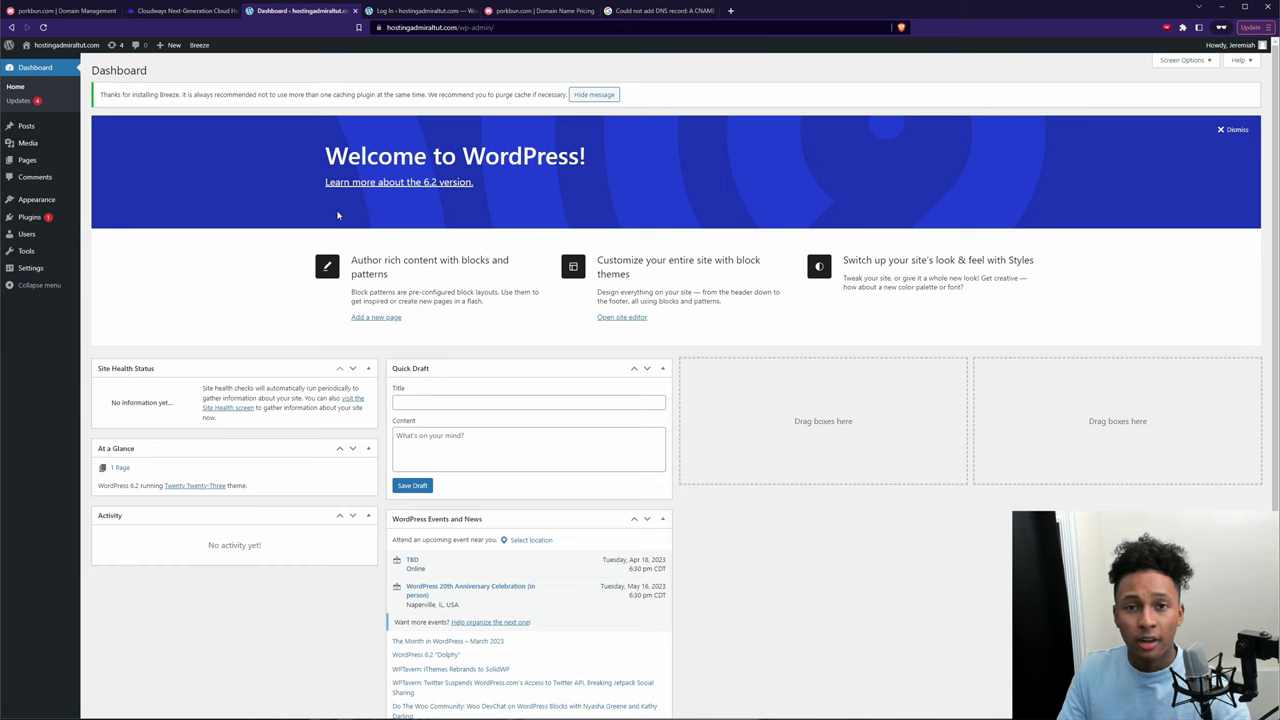
{"action": "mouse_move", "coordinate": [52, 206]}
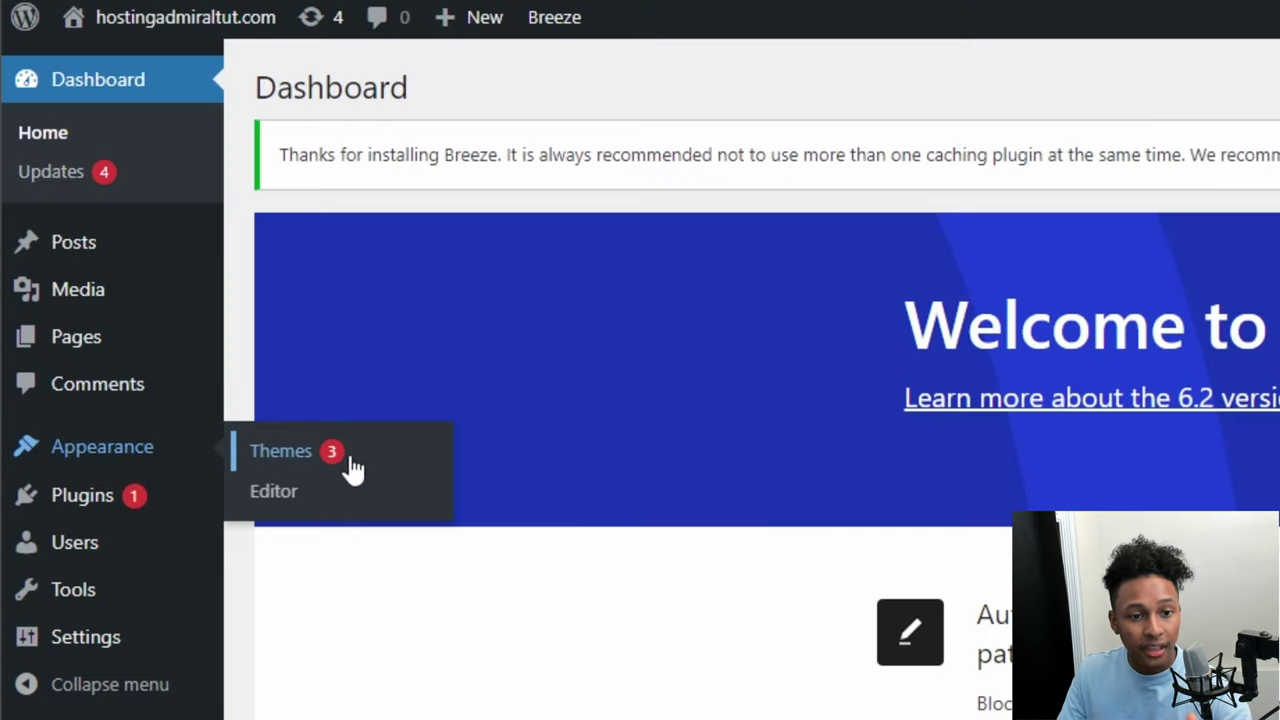
Step: Activate the Twenty Twenty-Two theme in Appearance > Themes and visit the live site
{"action": "left_click", "coordinate": [350, 463]}
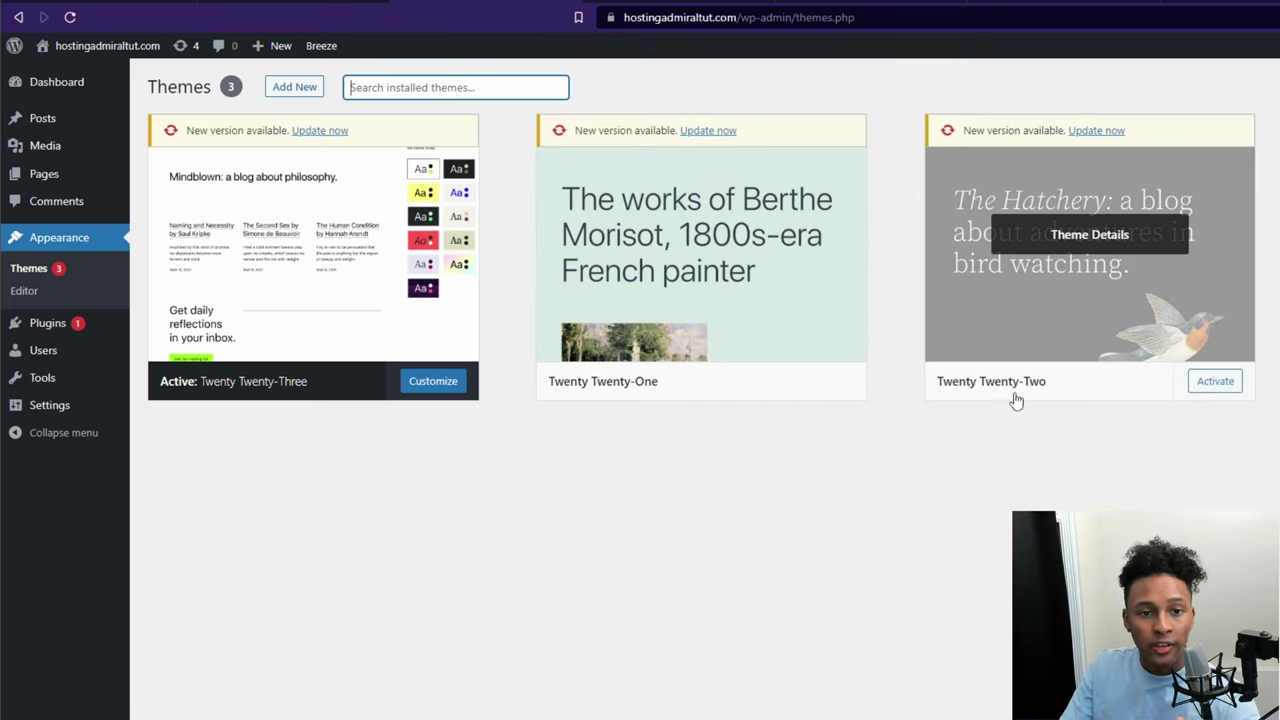
{"action": "left_click", "coordinate": [1214, 387]}
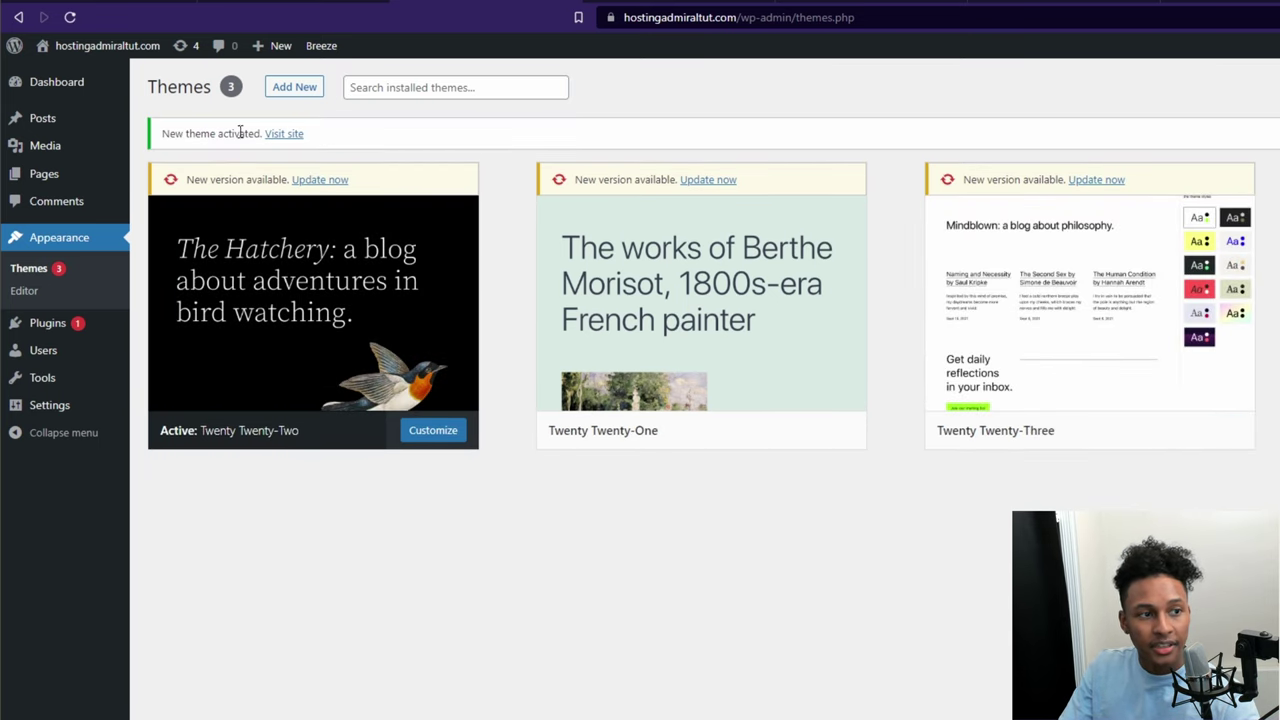
{"action": "left_click", "coordinate": [285, 134]}
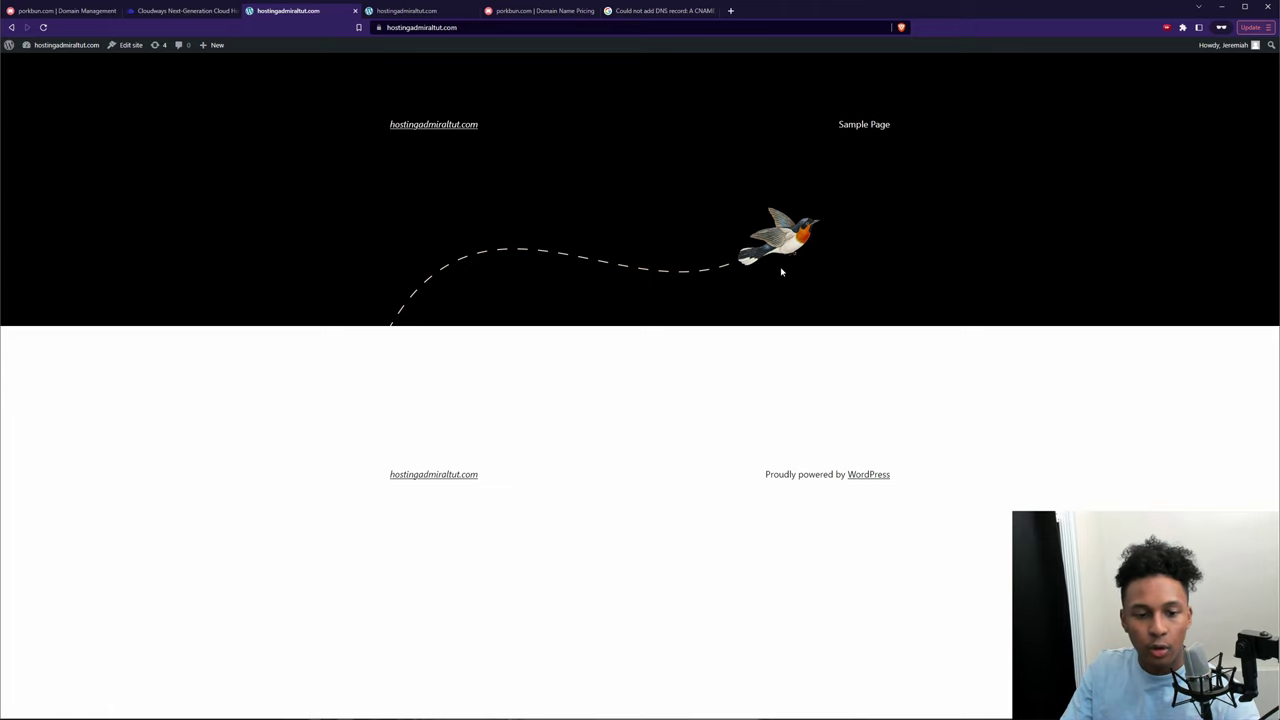